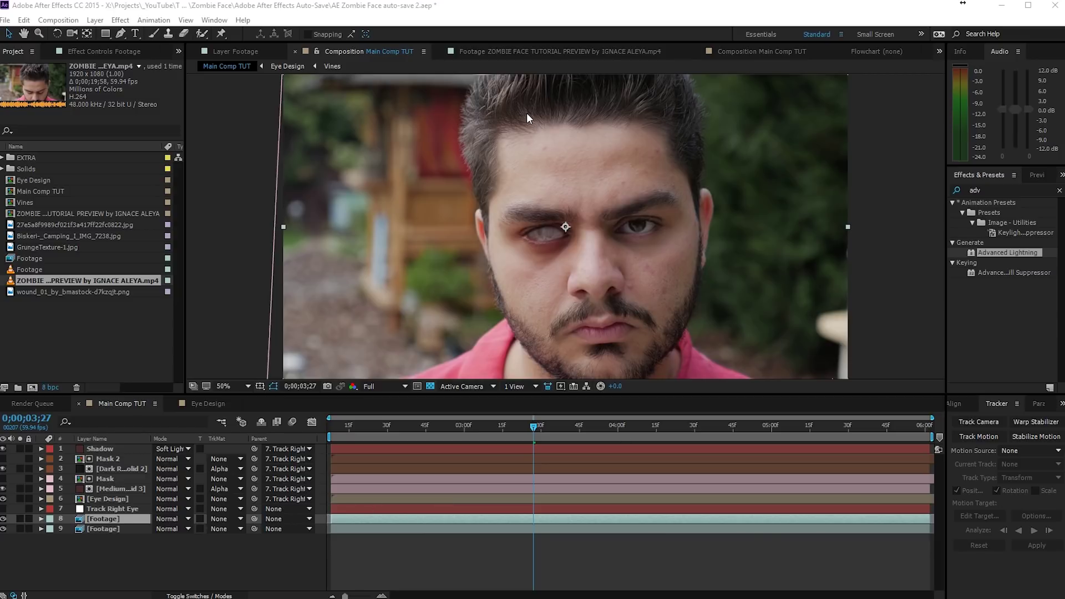
Preview the finished zombie footage, then return to the main composition
click(544, 49)
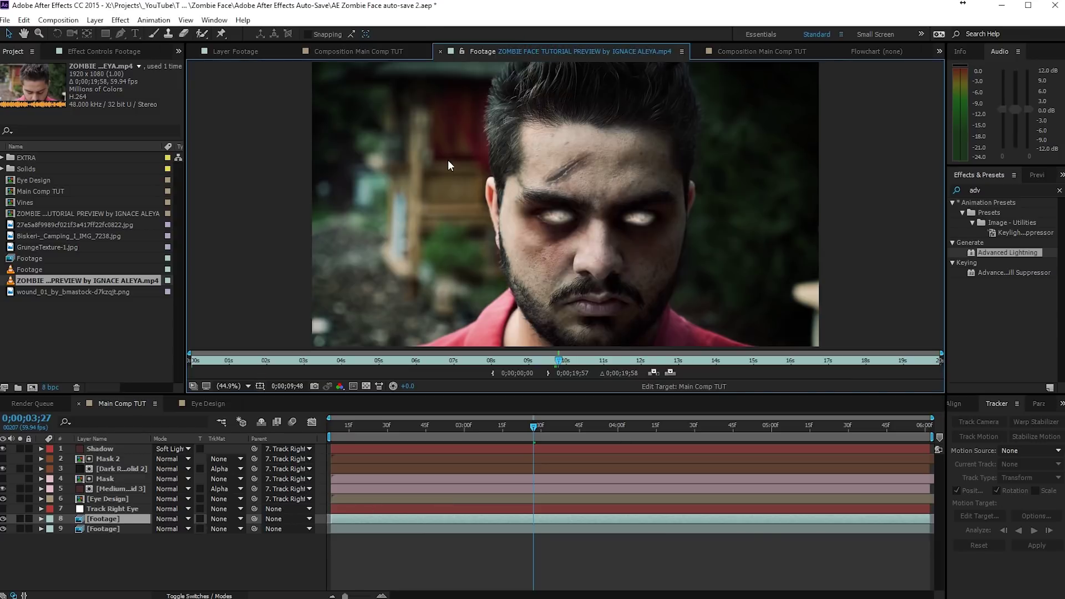
click(362, 50)
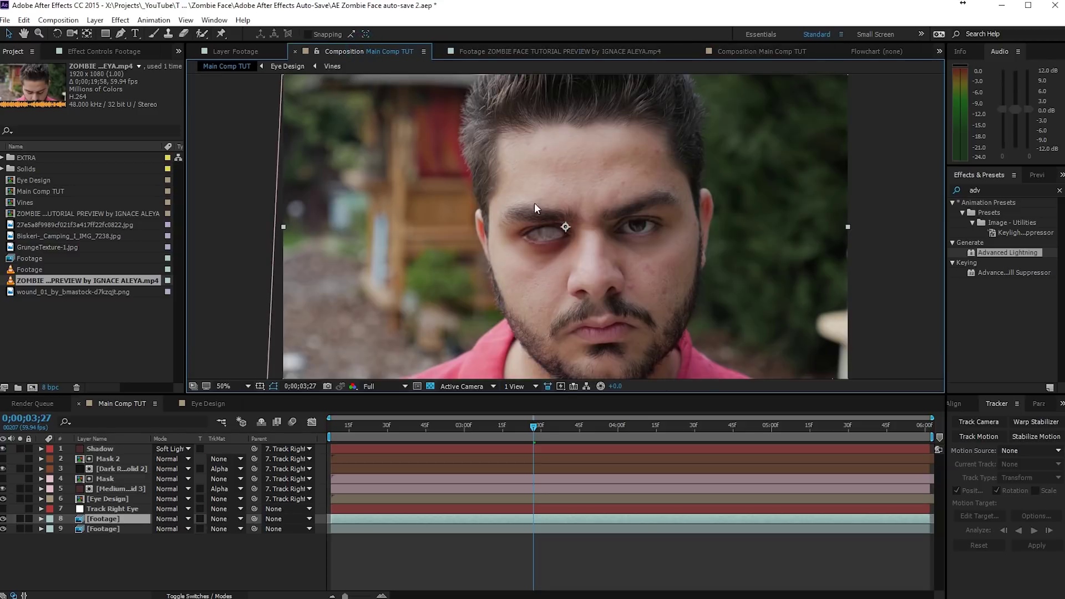
click(530, 558)
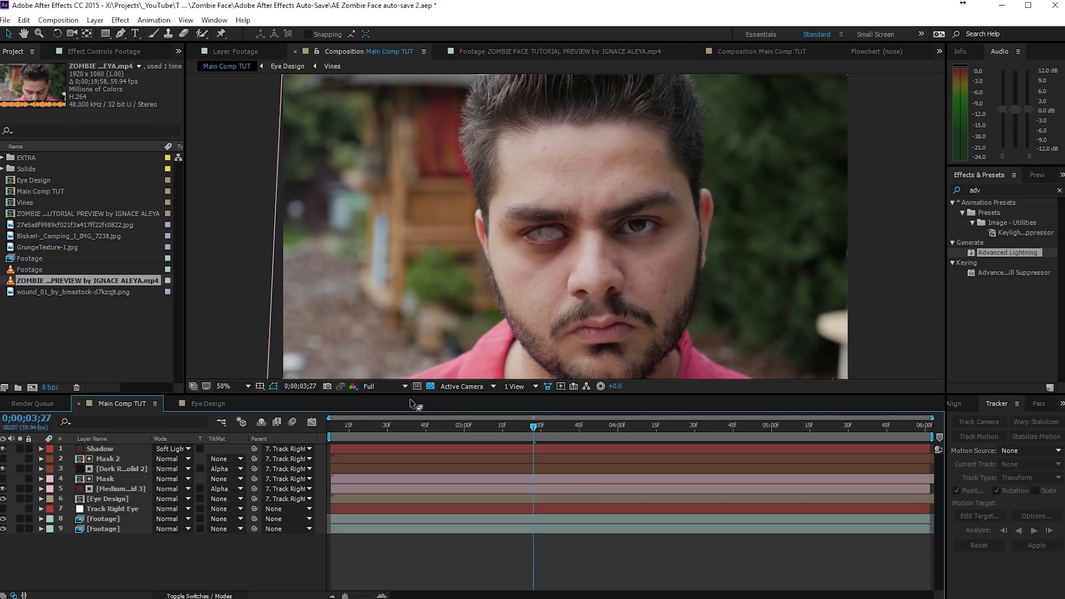
Delete the upper Footage layer, duplicate the remaining one, and open Color Correction effects
click(110, 520)
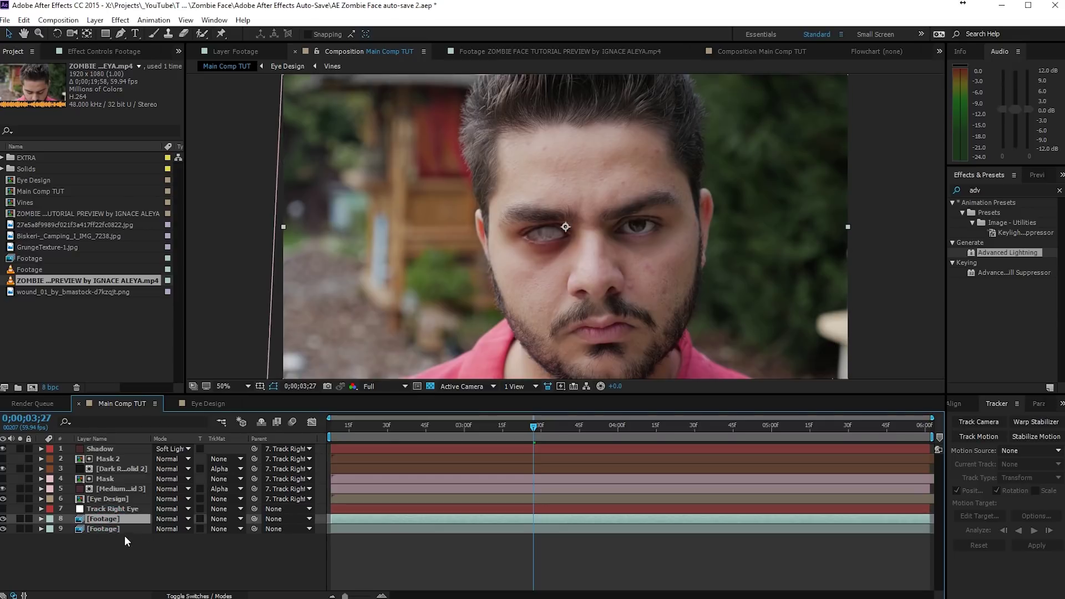
click(124, 531)
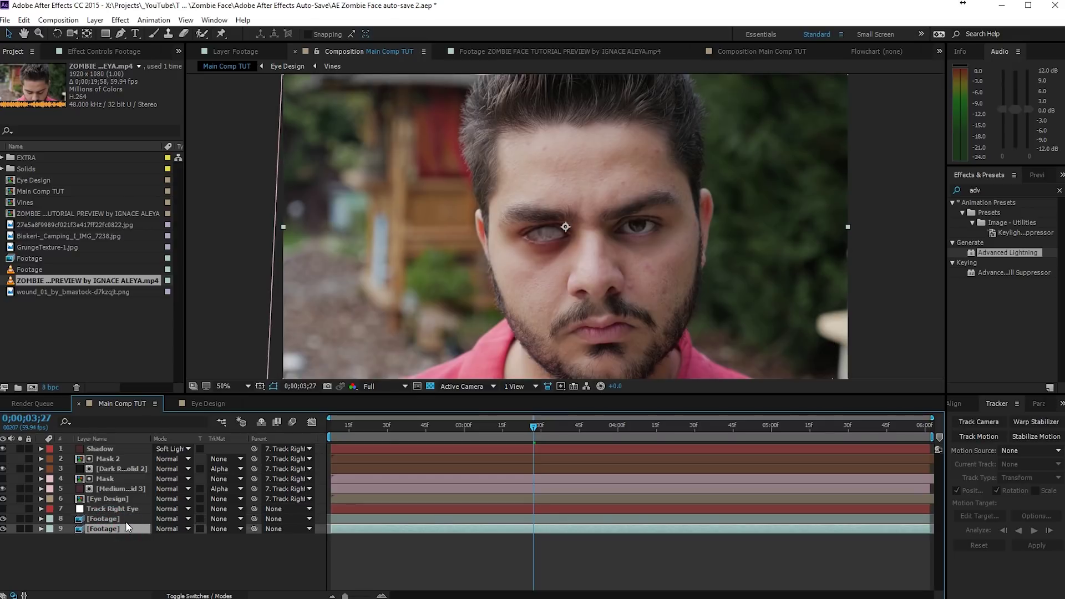
click(126, 522)
key(Delete)
click(125, 521)
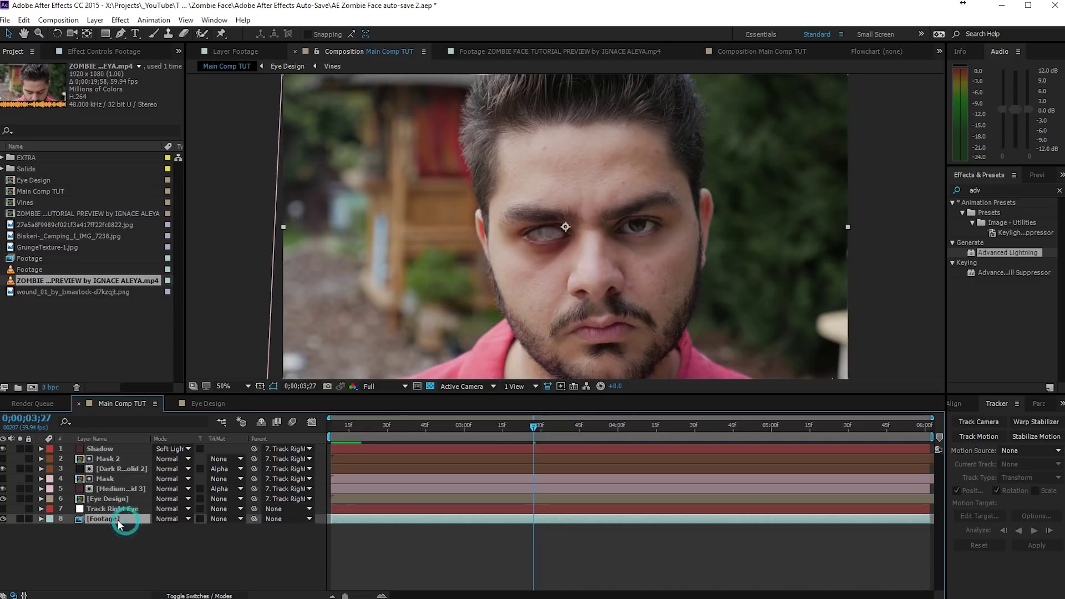
key(ctrl+d)
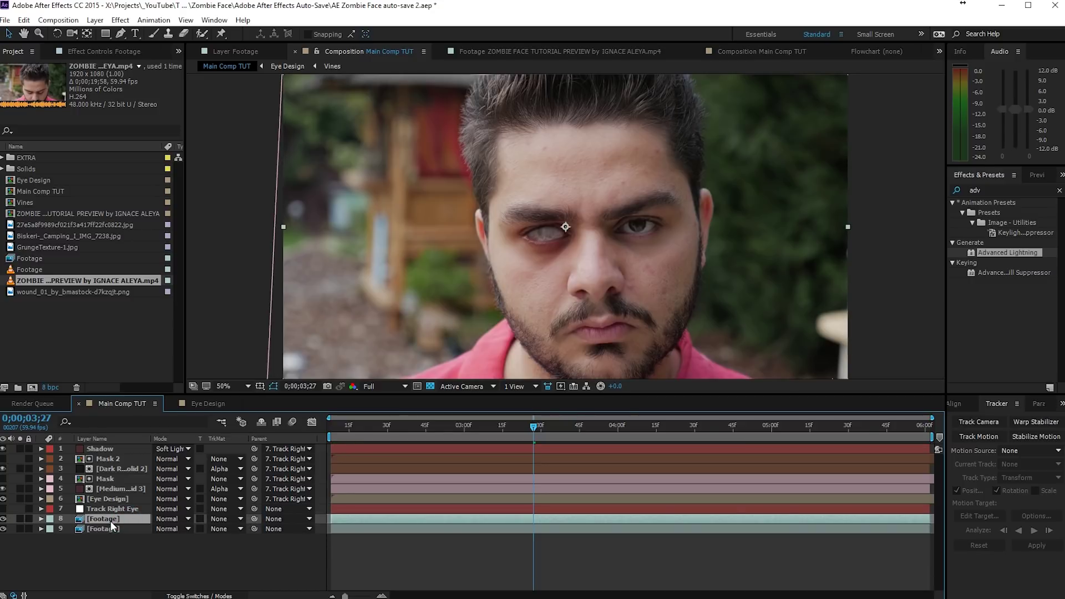
click(123, 21)
mouse_move(61, 142)
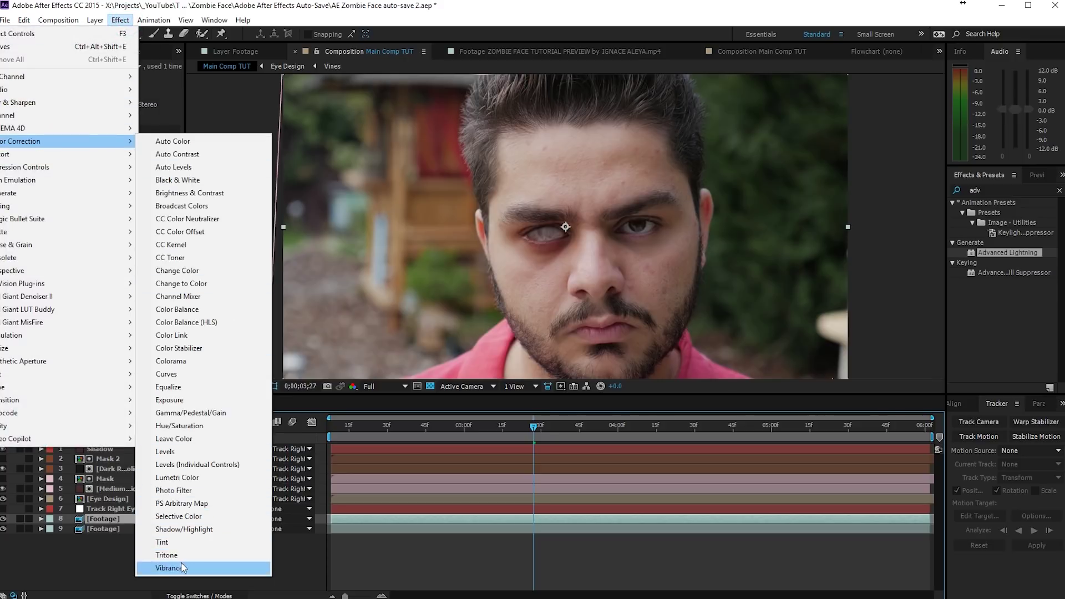
Apply Lumetri Color and key the skin's narrowed yellow hue range in HSL Secondary
click(198, 478)
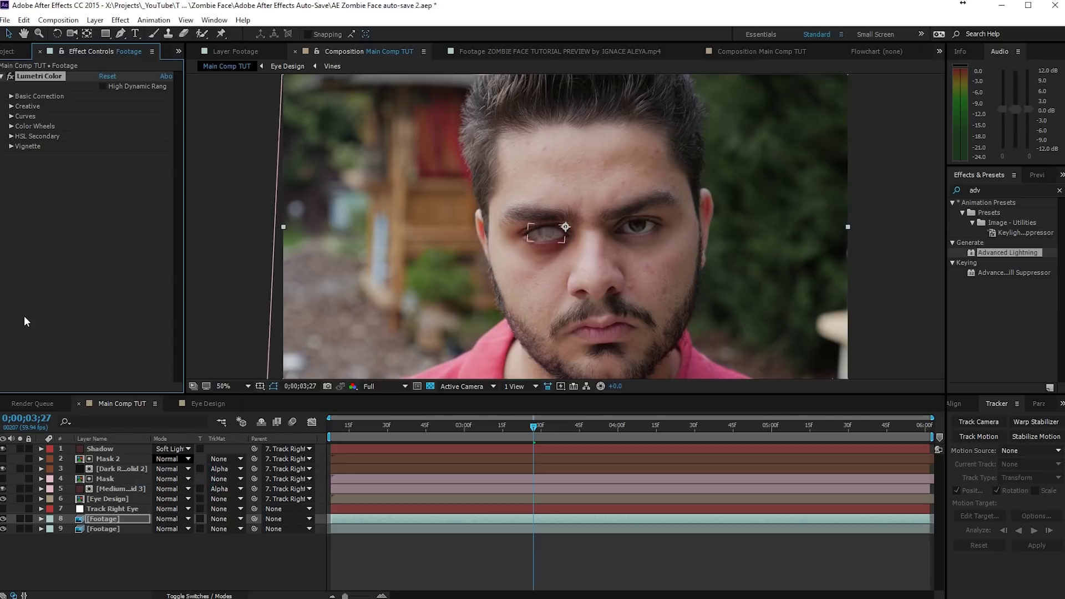
click(10, 135)
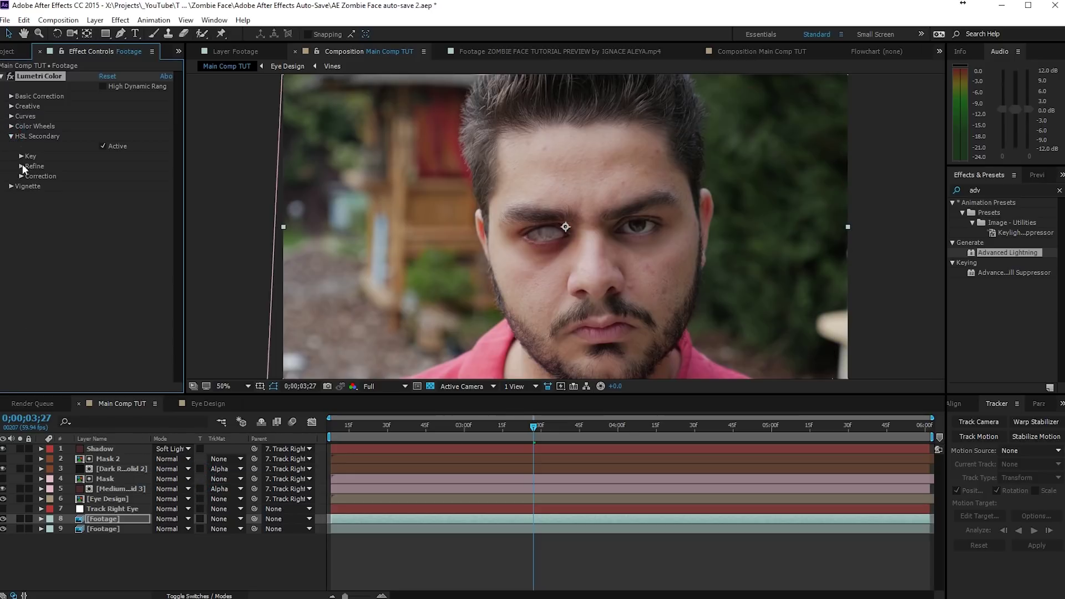
click(21, 158)
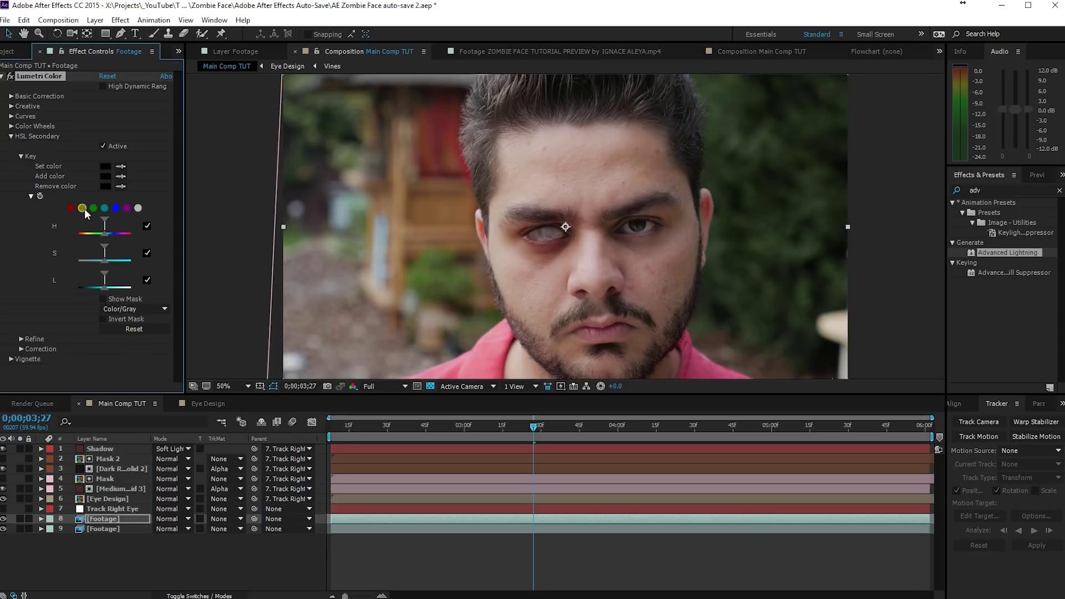
click(82, 208)
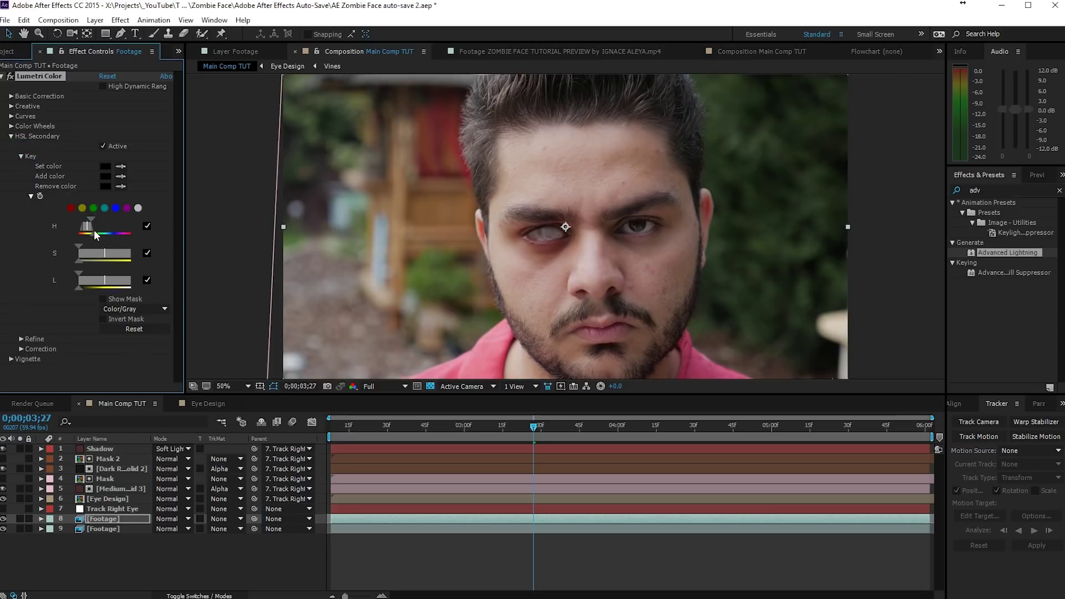
drag(92, 236, 88, 223)
click(87, 227)
drag(86, 228, 78, 218)
Set the key's Blur to 15 and correction Saturation to 31, comparing before and after
click(20, 339)
drag(109, 356, 194, 356)
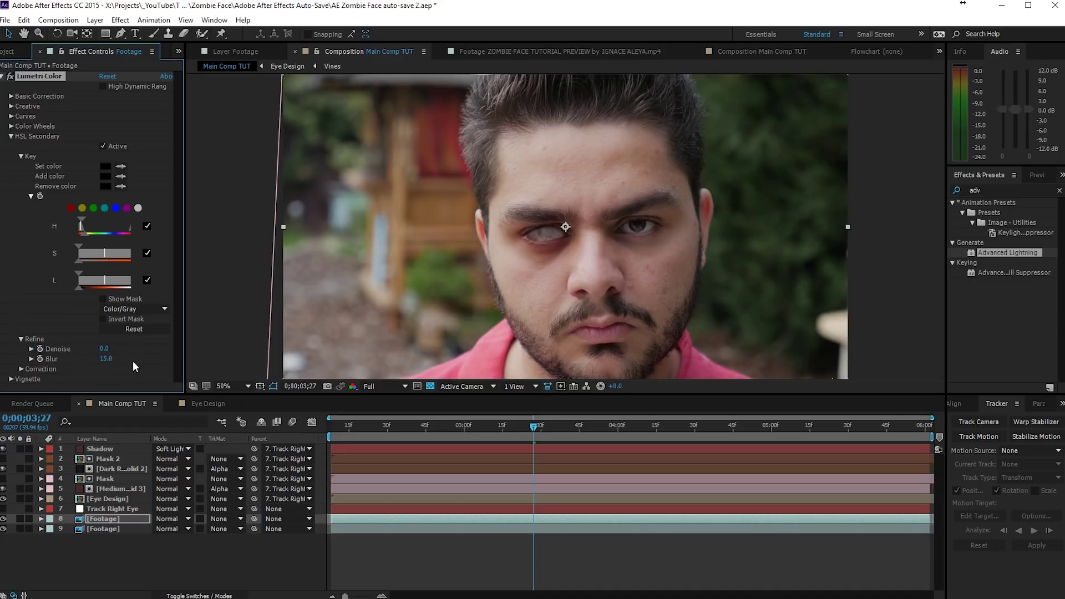
click(21, 369)
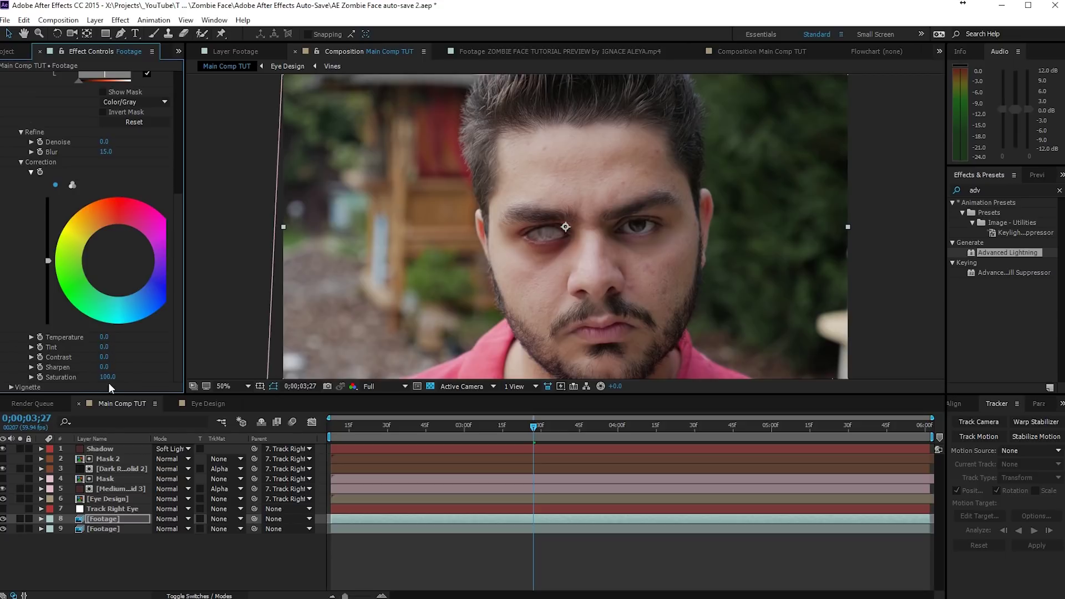
drag(105, 376, 69, 378)
click(4, 519)
click(4, 519)
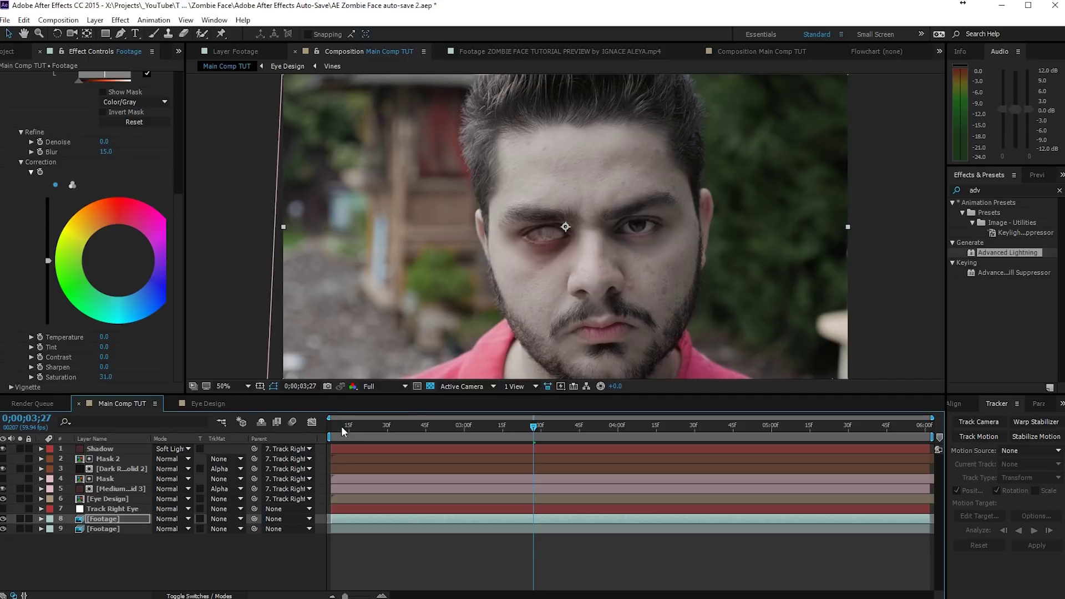
At 0;00;02;08, draw an elliptical mask around the face
drag(341, 426, 304, 429)
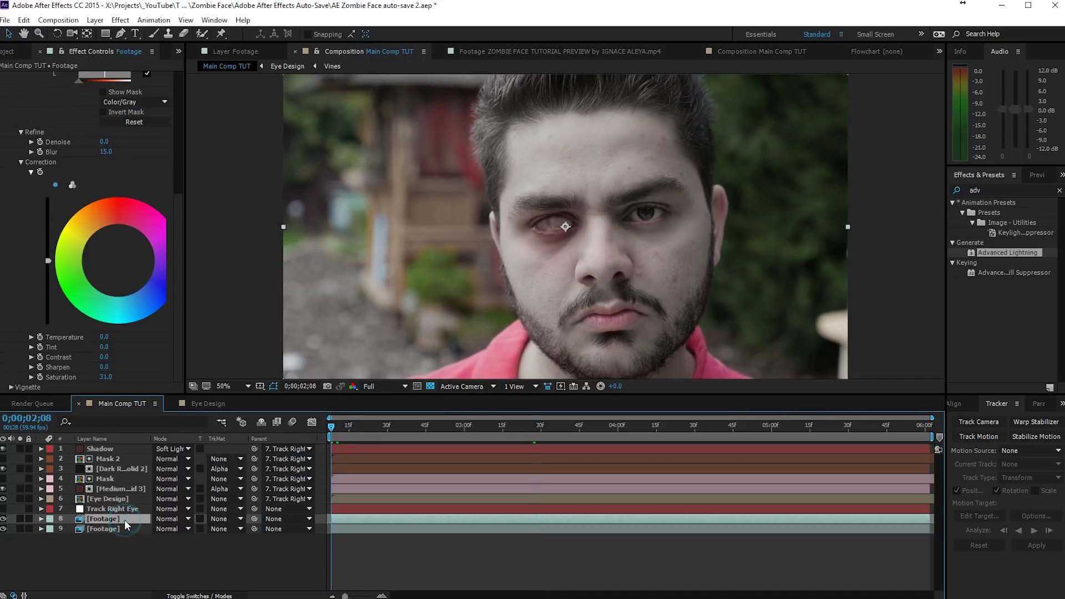
drag(105, 33, 143, 57)
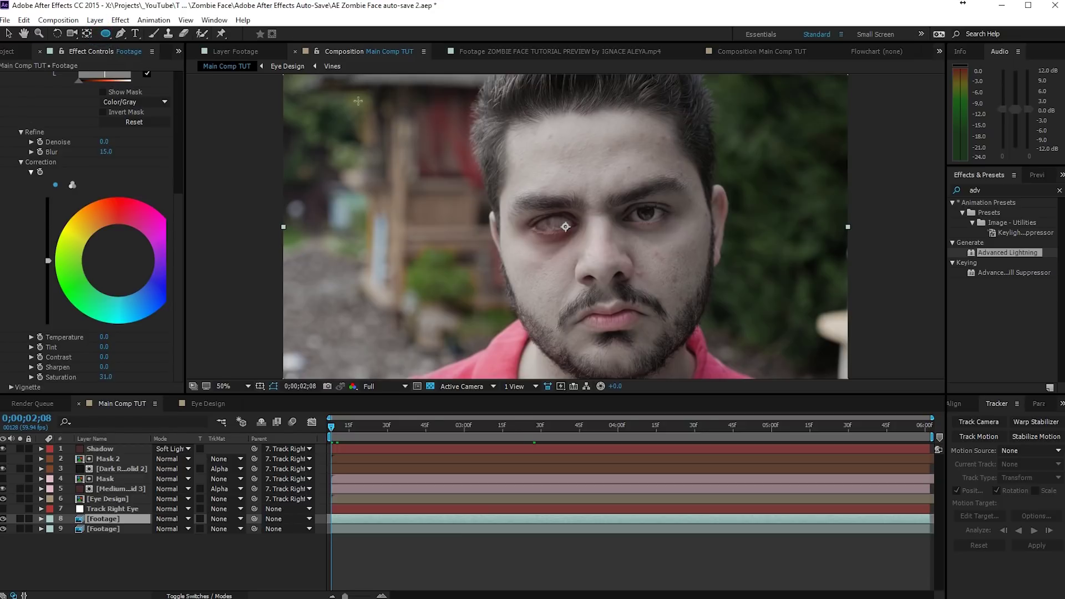
drag(481, 96, 713, 379)
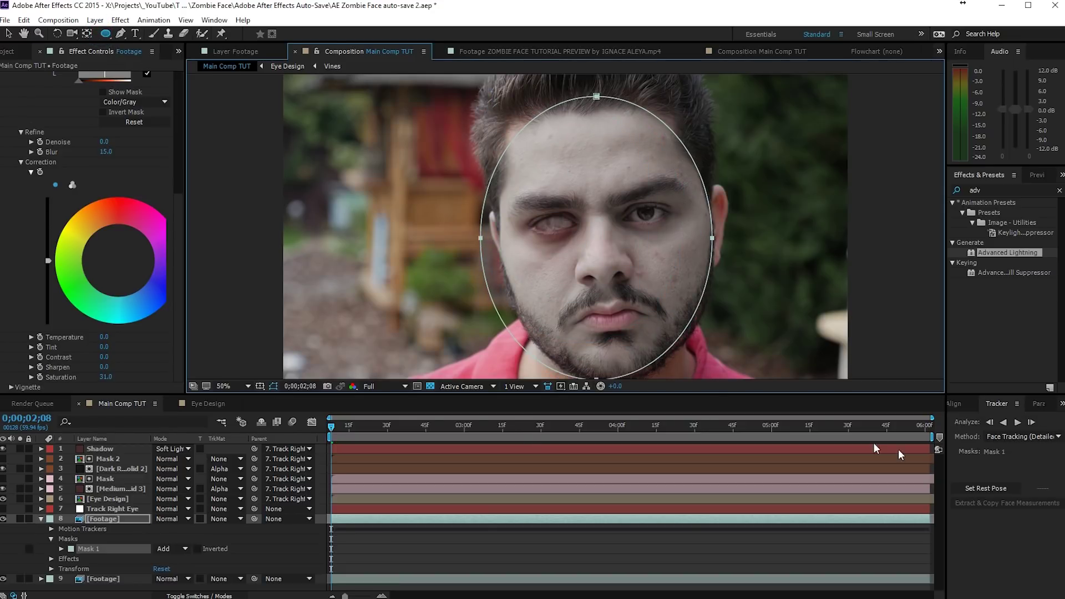
Track the mask forward with Face Tracking (Outline Only) and play back the result
click(1014, 439)
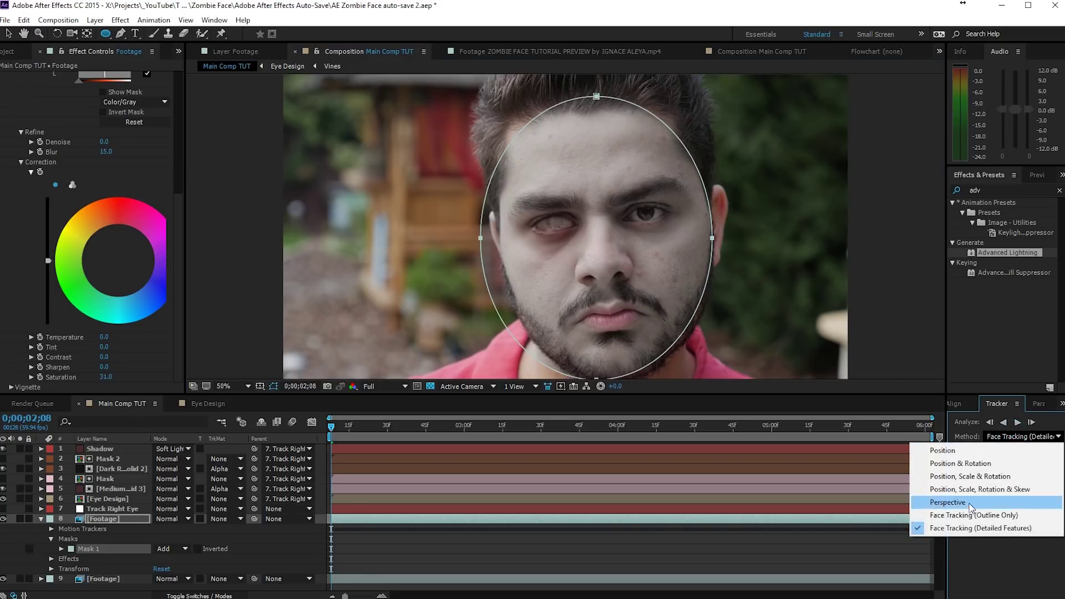
click(960, 516)
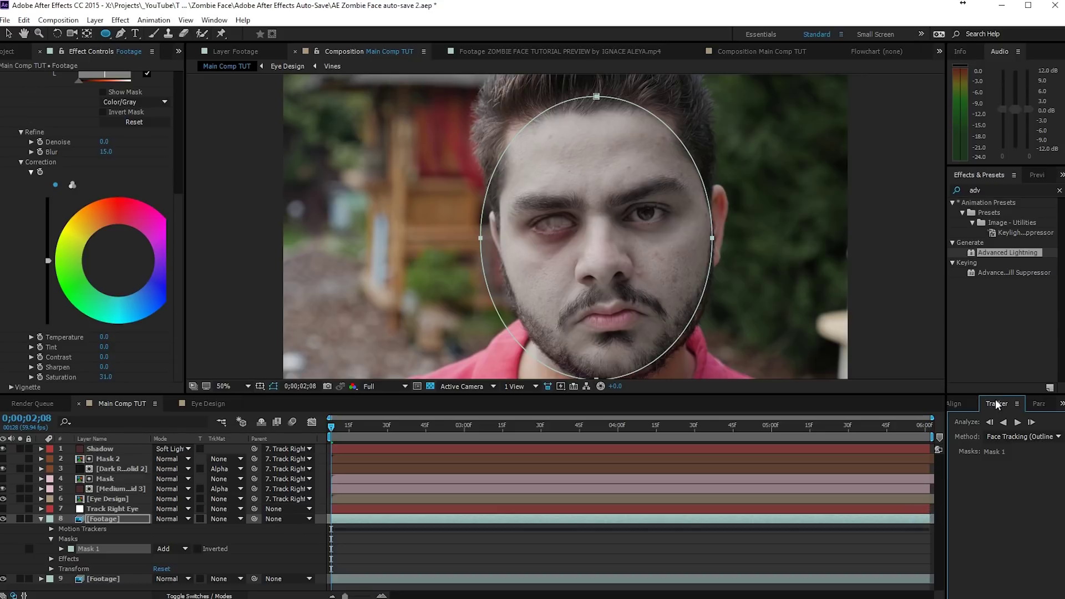
click(1017, 423)
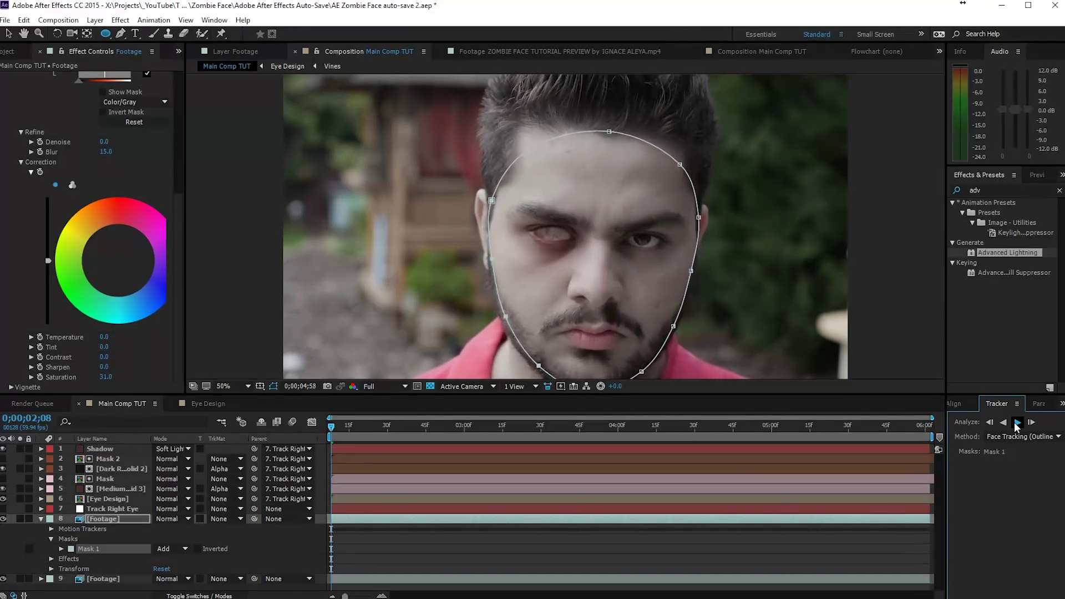
click(482, 454)
key(space)
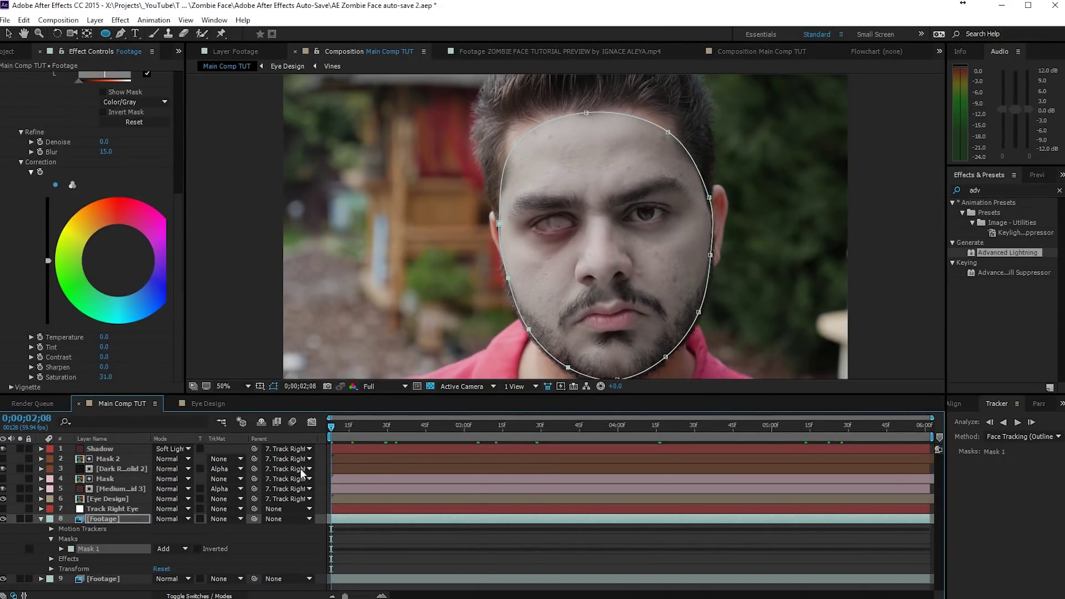
Give Mask 1 a feather of 88 pixels and an expansion of 49 pixels
click(60, 549)
scroll(57, 548, down, 1)
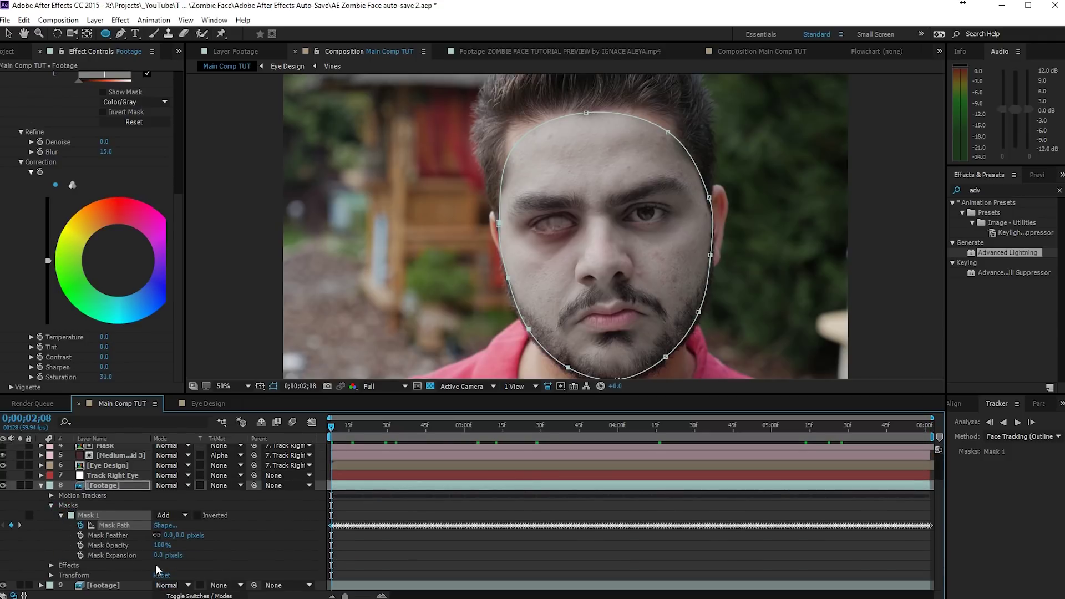
drag(159, 556, 205, 569)
drag(166, 535, 239, 542)
drag(170, 555, 148, 556)
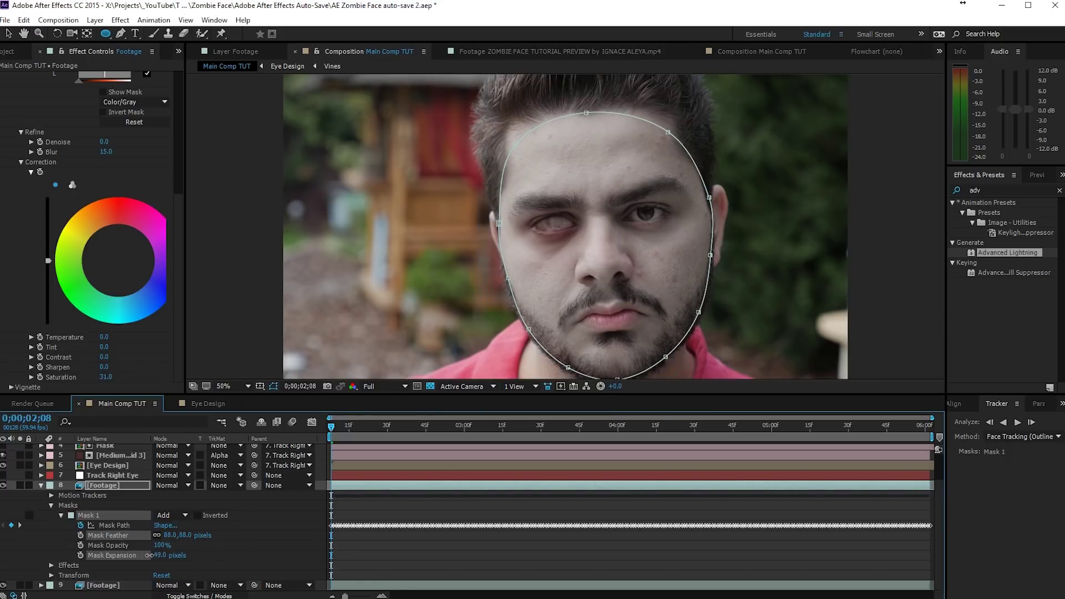
click(359, 544)
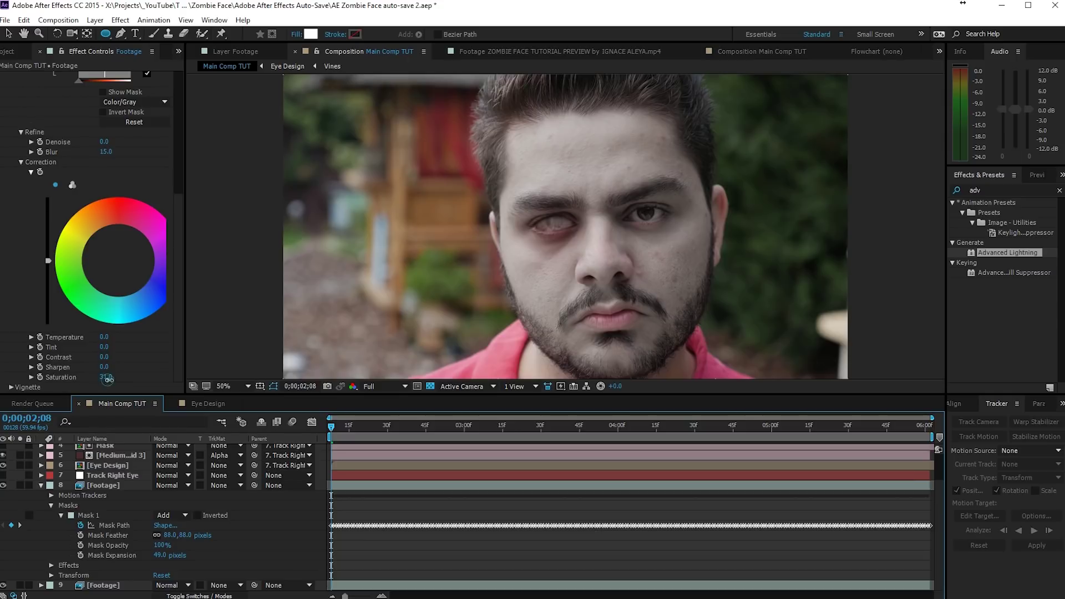
Readjust the keyed skin saturation, collapse the masked layer, and select the lower Footage layer
drag(107, 379, 116, 380)
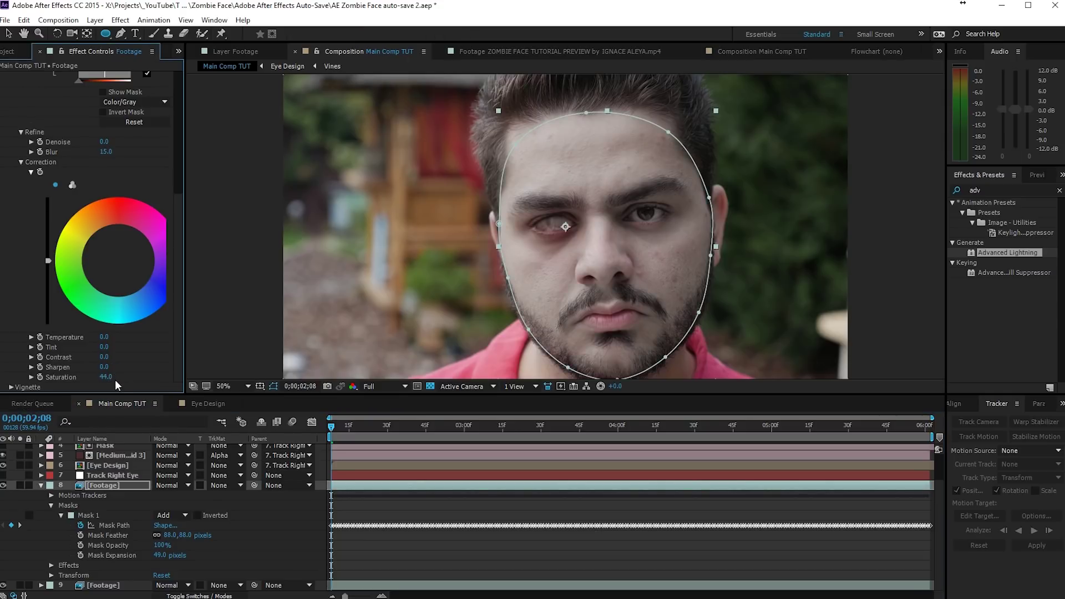
scroll(30, 215, up, 1)
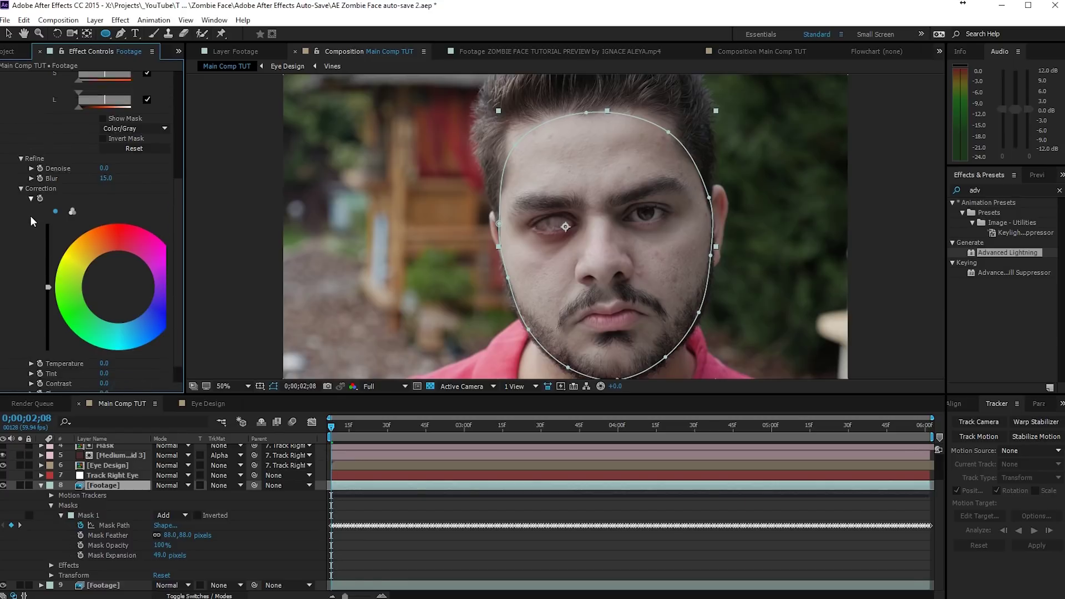
scroll(30, 216, up, 2)
click(377, 495)
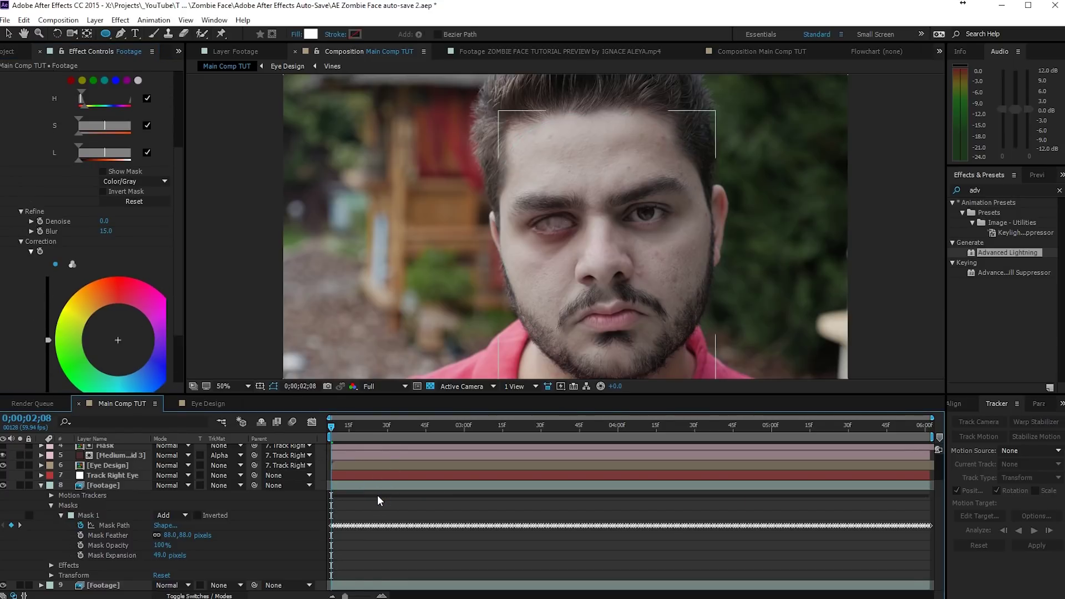
click(347, 486)
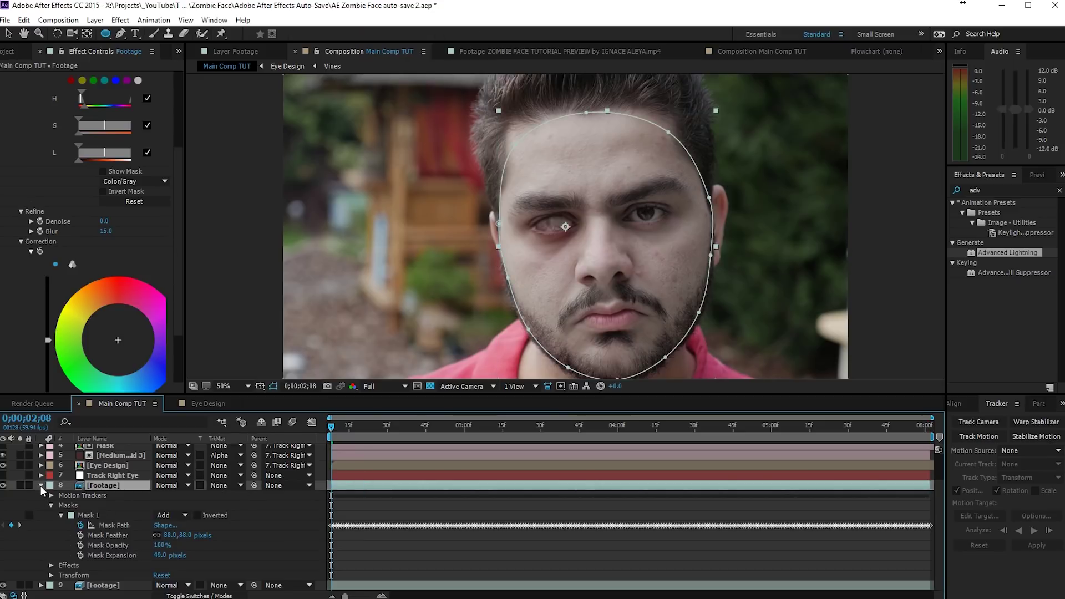
click(40, 485)
click(92, 529)
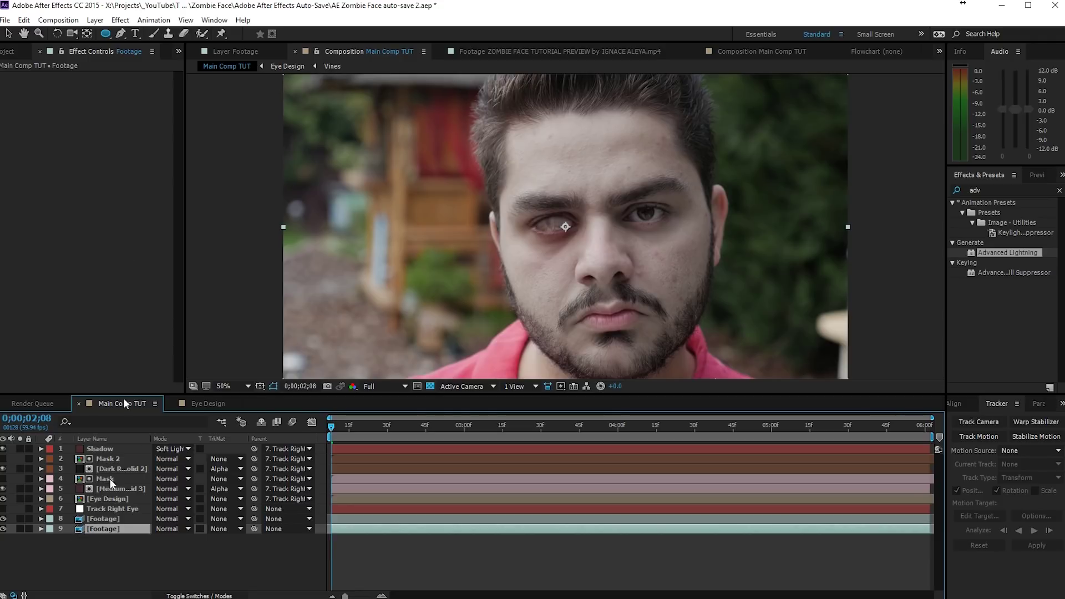
Send the lower Footage layer to mocha with Animation > Track in mocha AE
click(155, 21)
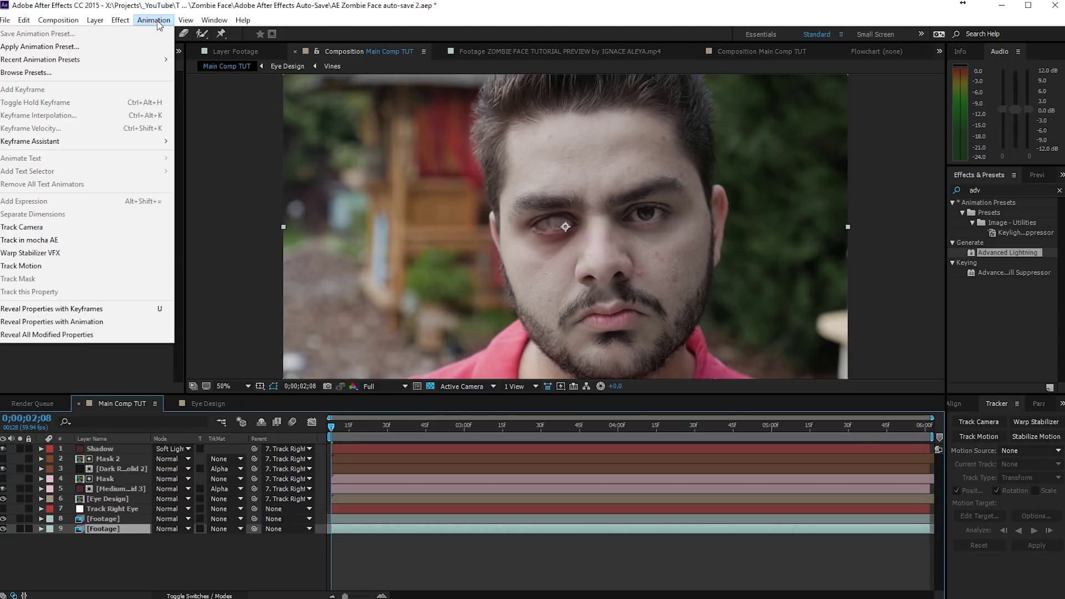
click(58, 240)
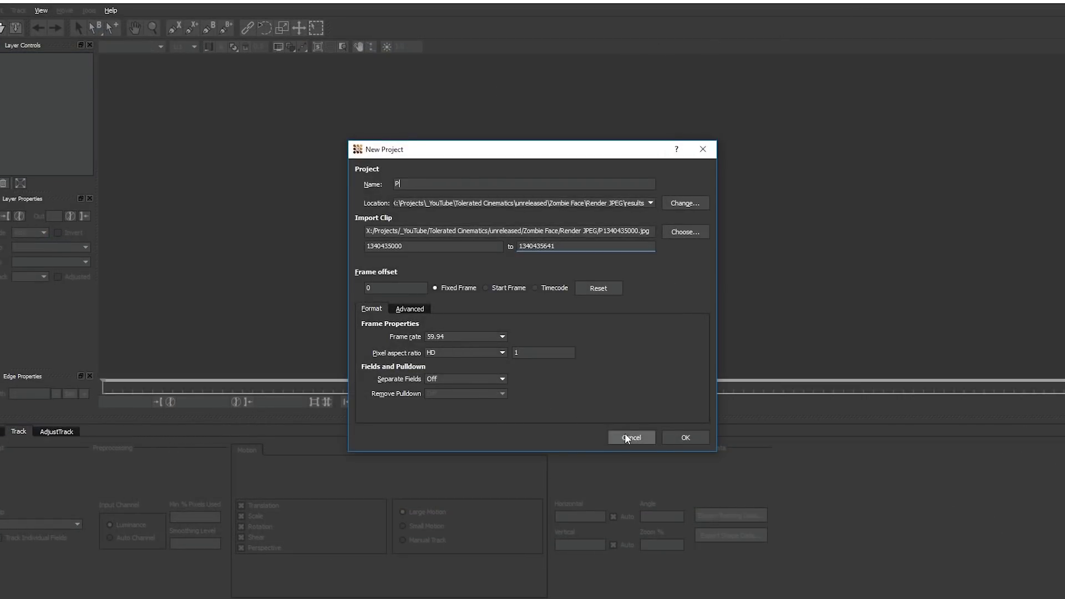
Create the mocha project, overwriting P.mocha, and frame the forehead in the viewer
click(670, 437)
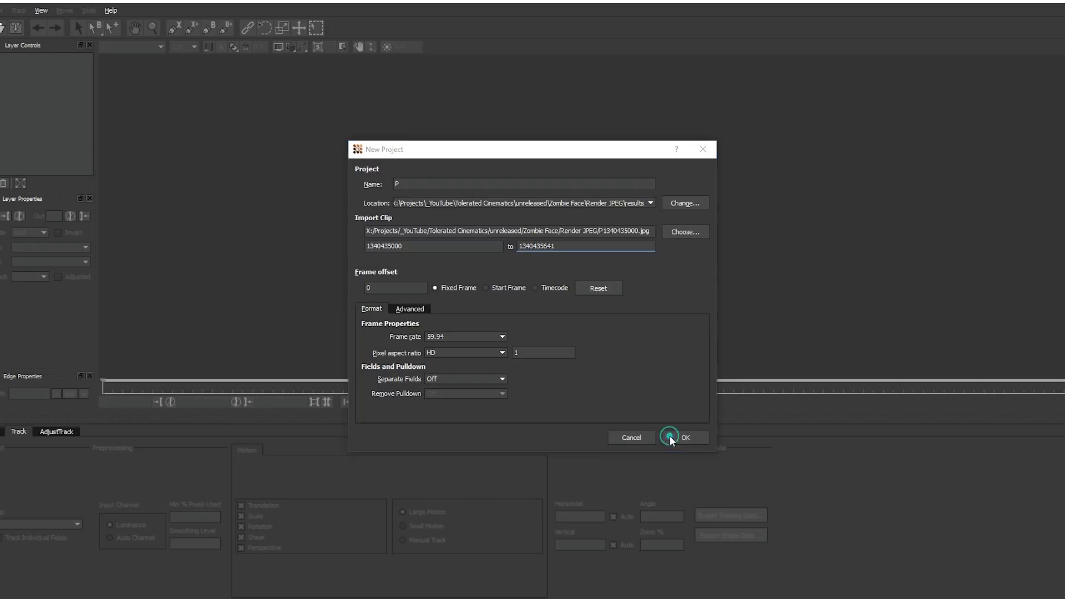
click(554, 315)
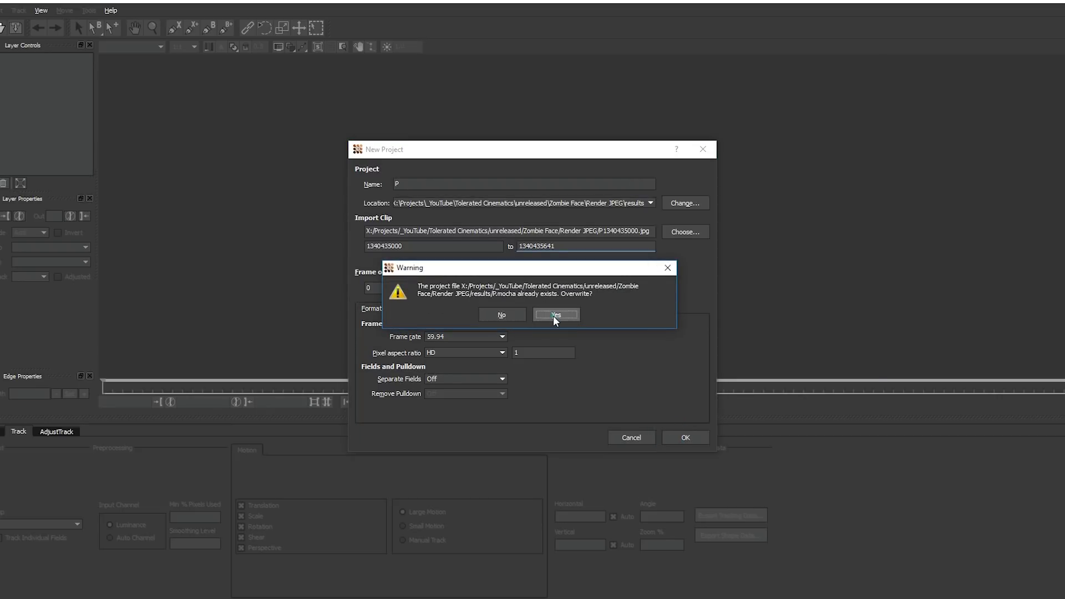
click(1057, 3)
drag(519, 19, 729, 52)
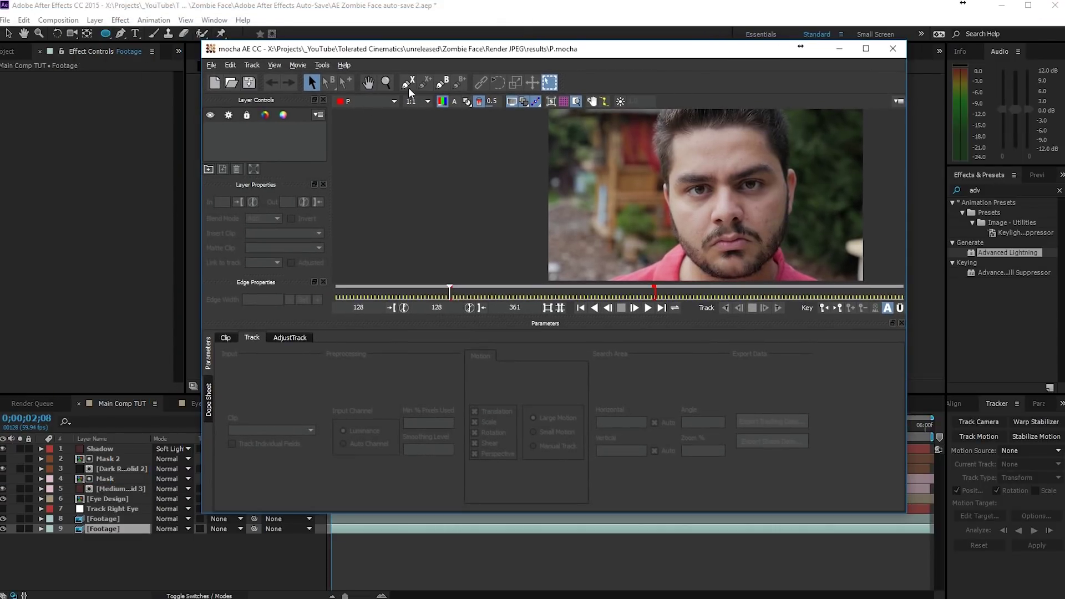
click(386, 82)
drag(700, 161, 701, 100)
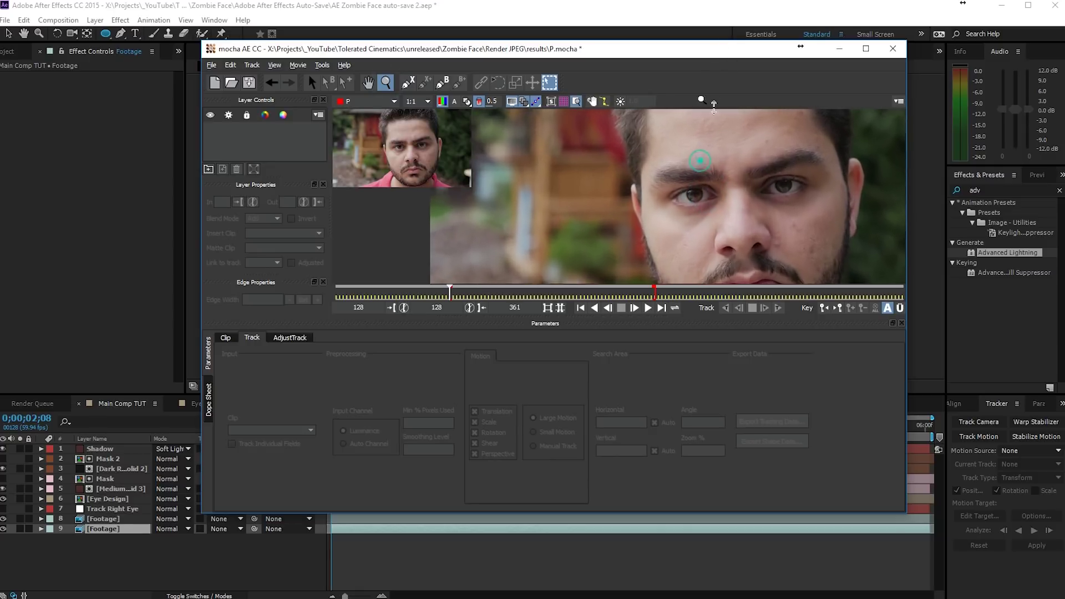
drag(672, 50, 477, 30)
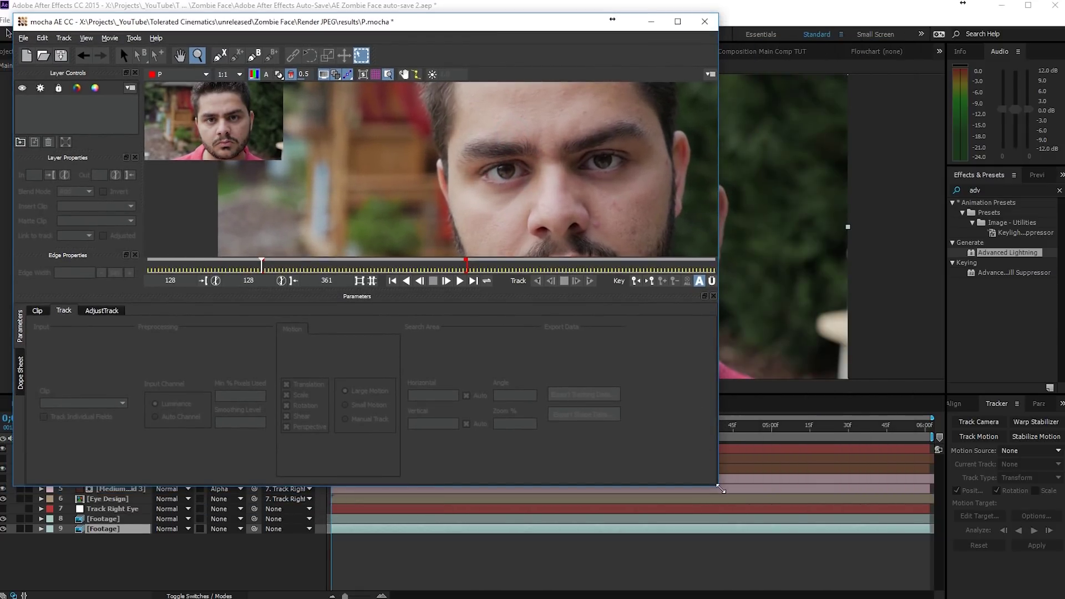
drag(720, 488, 1019, 585)
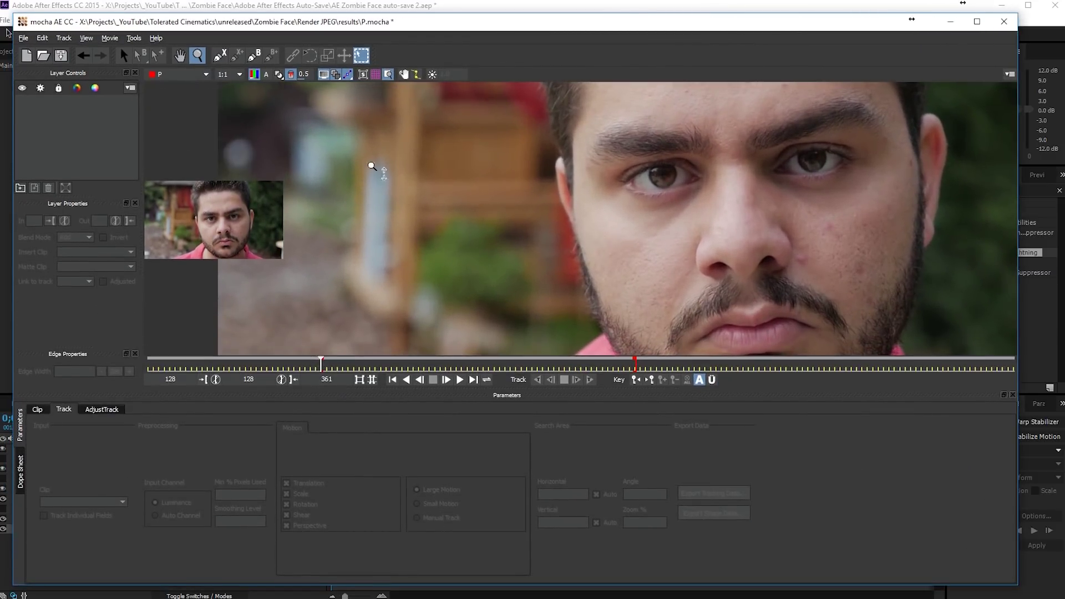
key(x)
drag(684, 87, 613, 226)
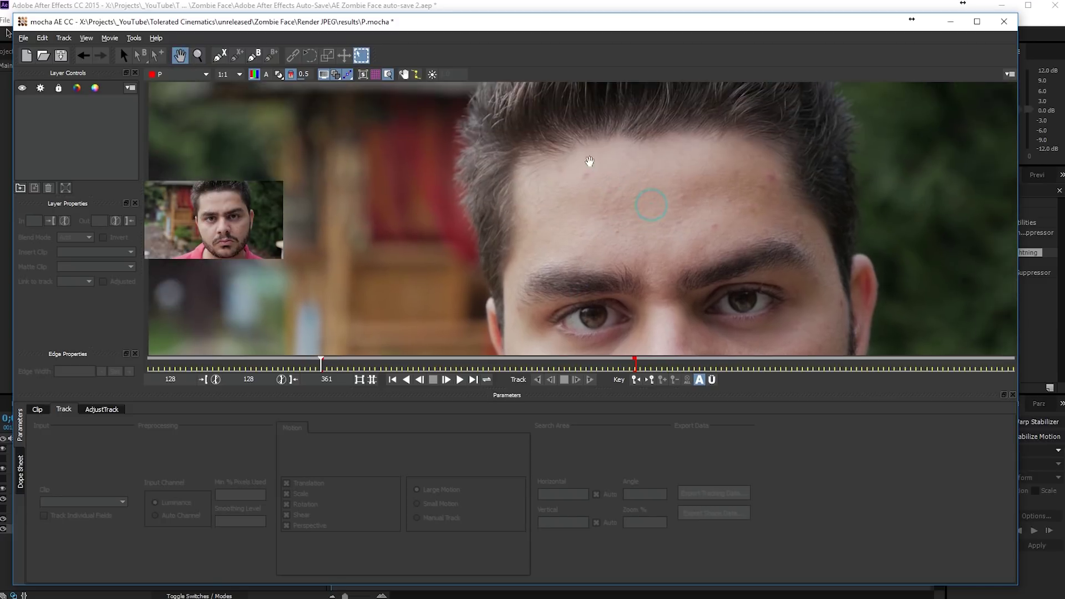
Draw a closed X-spline around the forehead between hairline and eyebrows
click(213, 58)
click(599, 145)
click(528, 175)
click(515, 231)
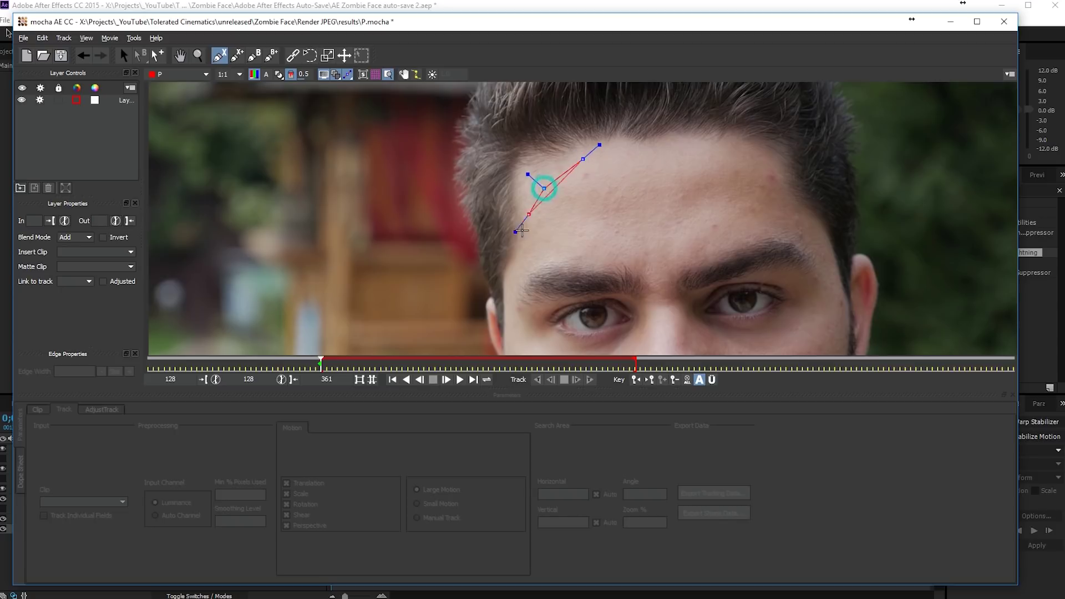
click(522, 248)
click(549, 284)
click(602, 279)
click(654, 274)
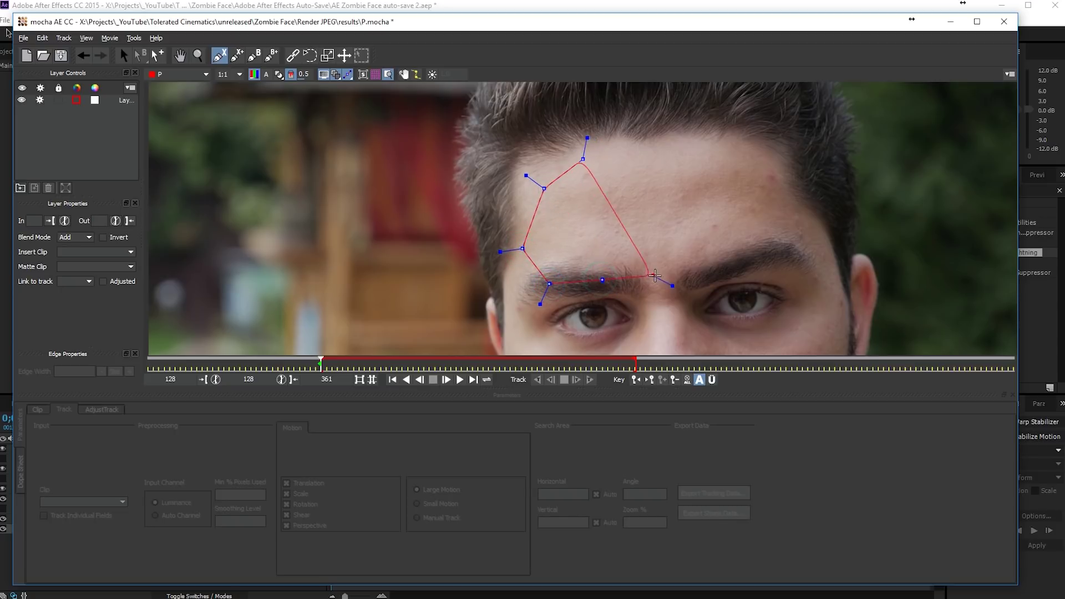
click(701, 275)
click(689, 175)
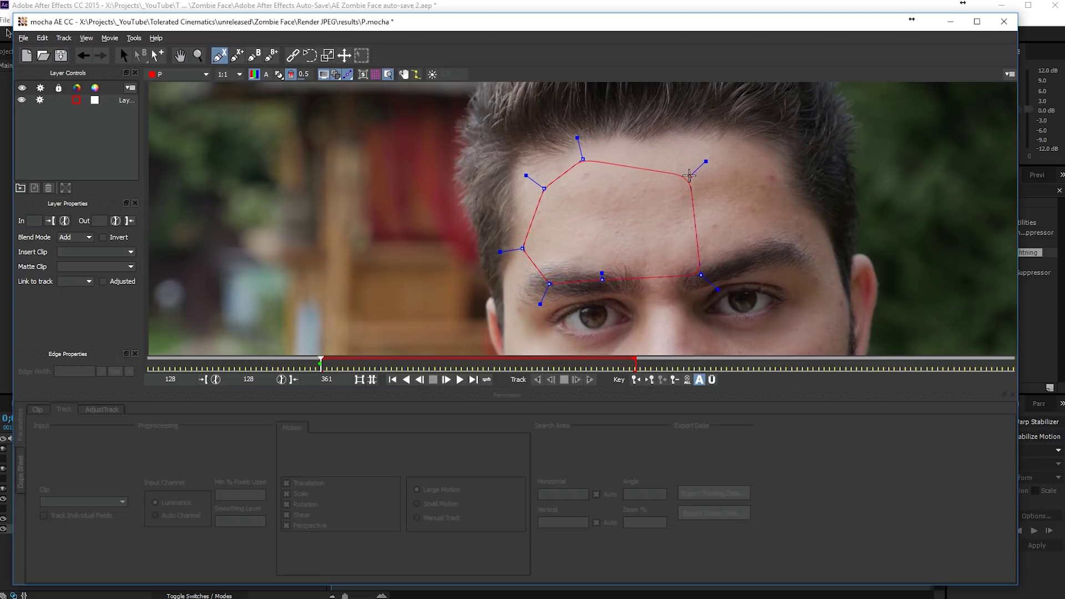
right_click(690, 175)
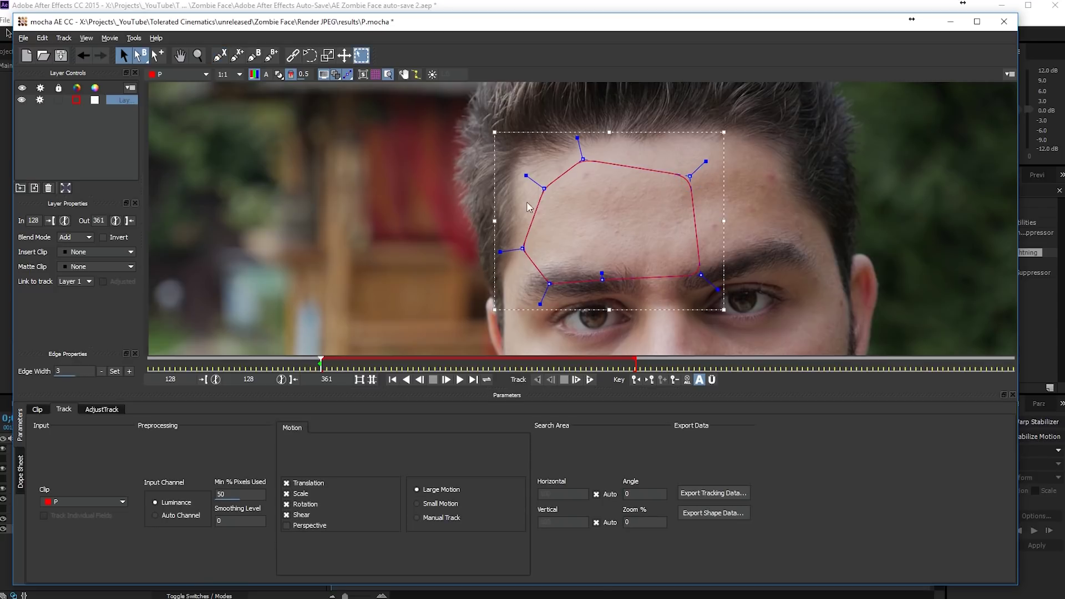
Track the forehead shape forward, then show the planar grid and surface
click(590, 380)
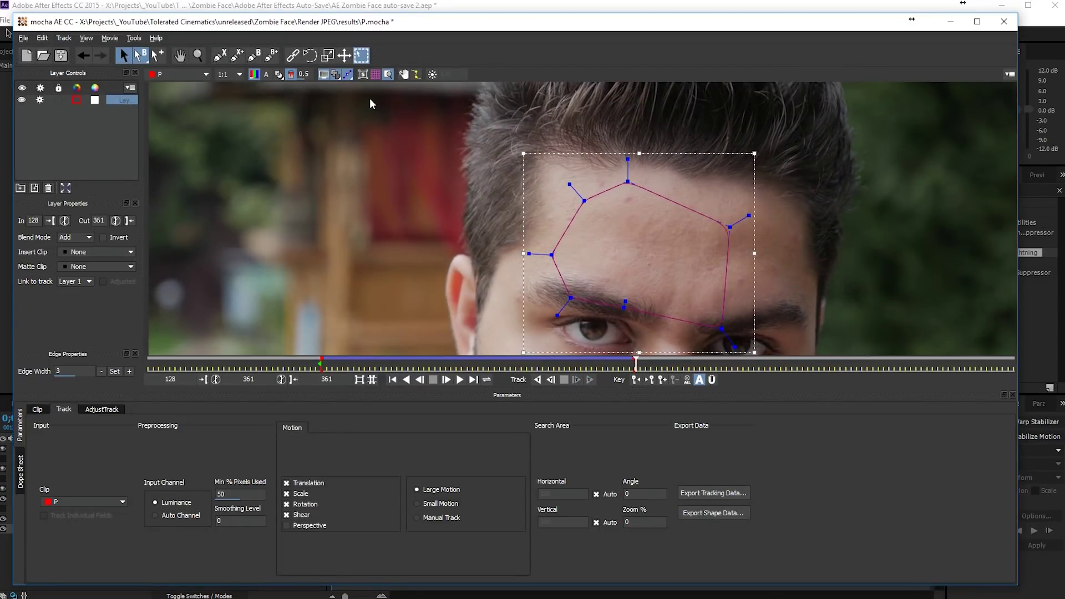
click(376, 75)
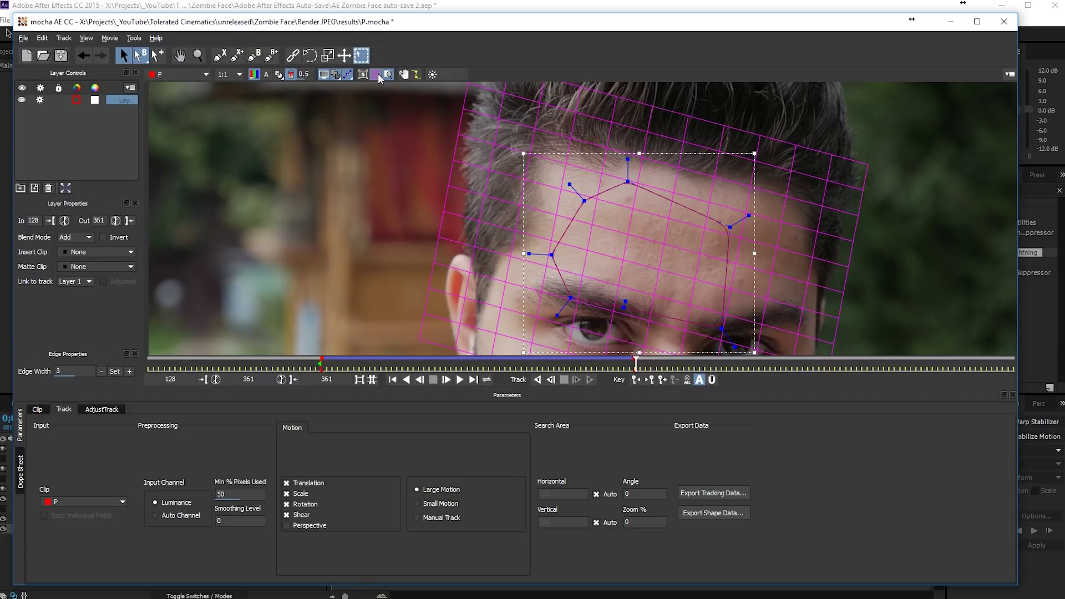
click(364, 75)
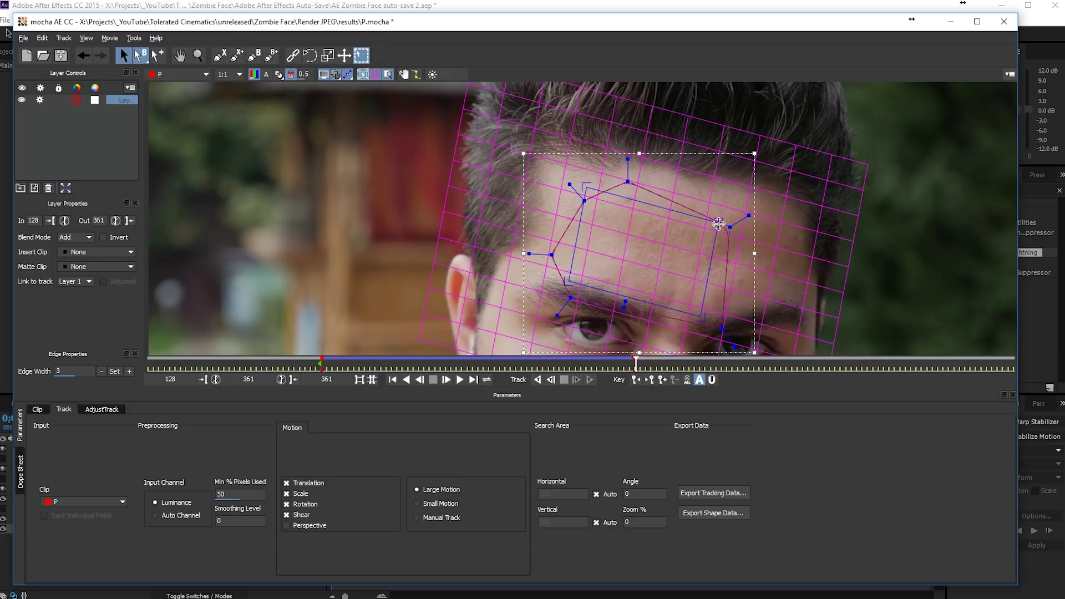
Reposition the four planar surface corners to fit inside the forehead shape
drag(719, 224, 720, 192)
drag(587, 189, 587, 188)
drag(695, 314, 699, 297)
drag(565, 282, 569, 279)
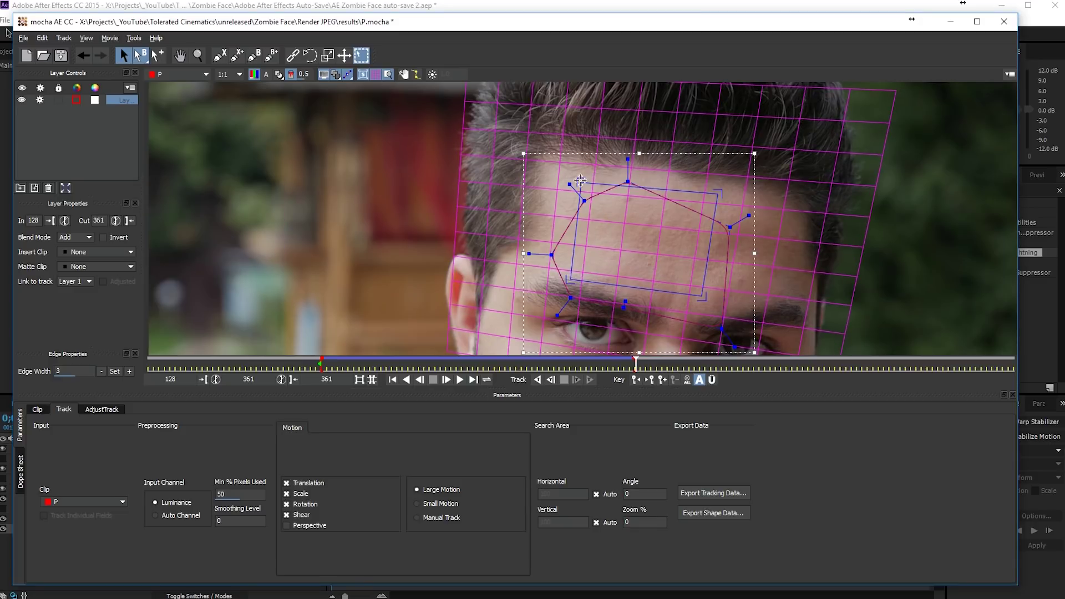
drag(580, 182, 578, 182)
drag(714, 188, 712, 191)
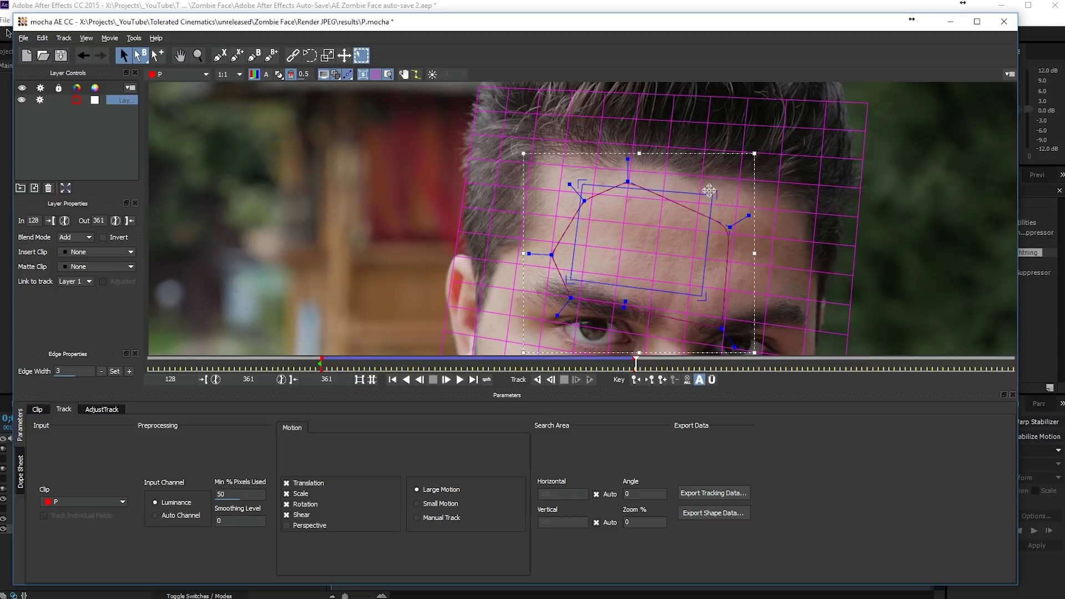
Copy the forehead track to the clipboard as After Effects Transform Data, then return to After Effects
click(700, 492)
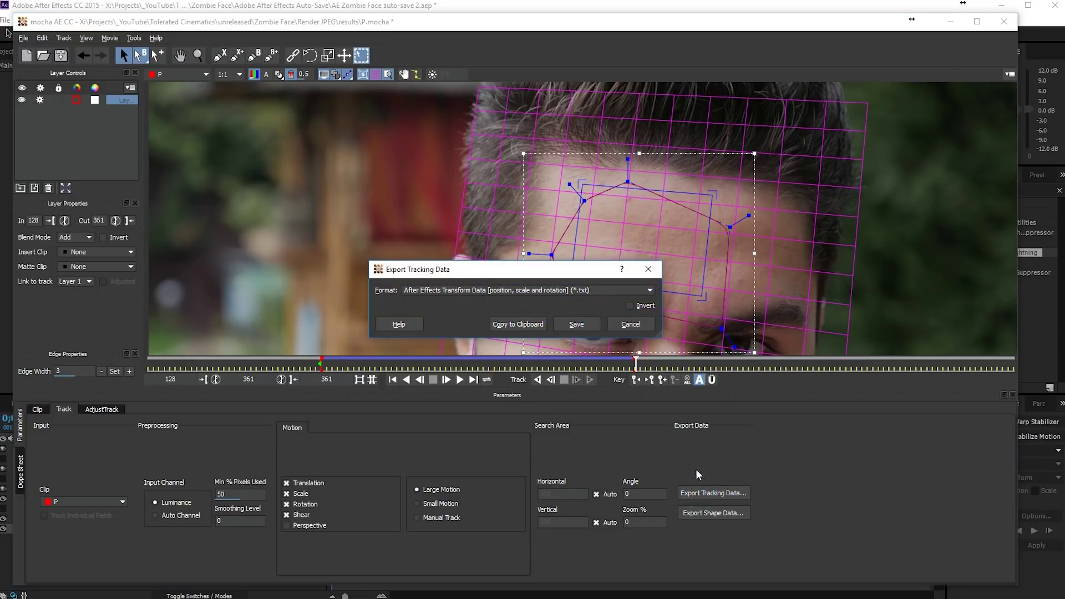
click(487, 291)
click(498, 298)
click(526, 325)
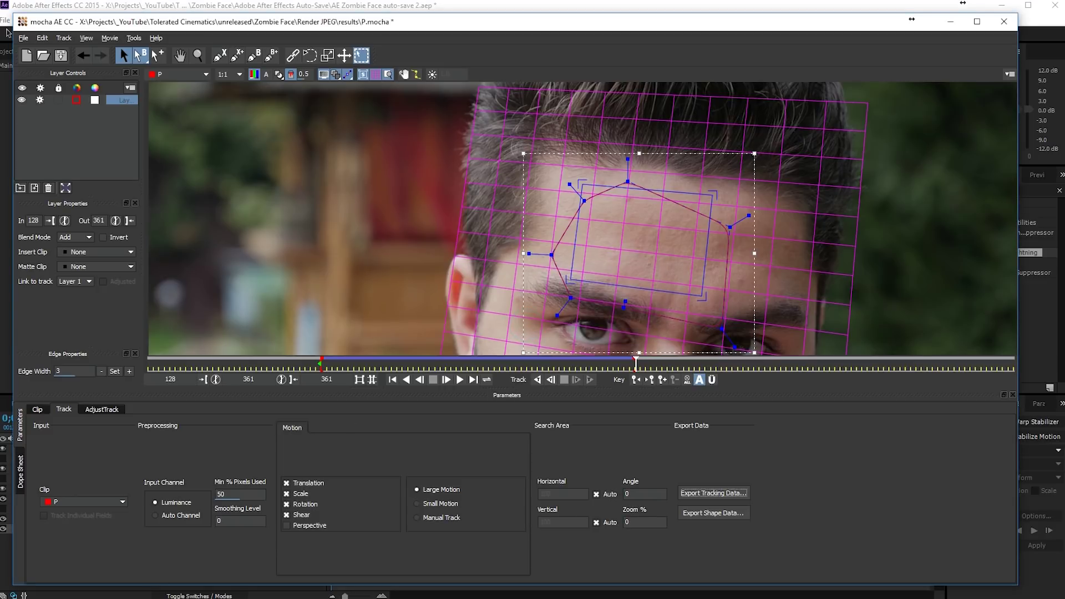
click(7, 32)
Add a new null object layer named 'Track Forehead'
right_click(156, 557)
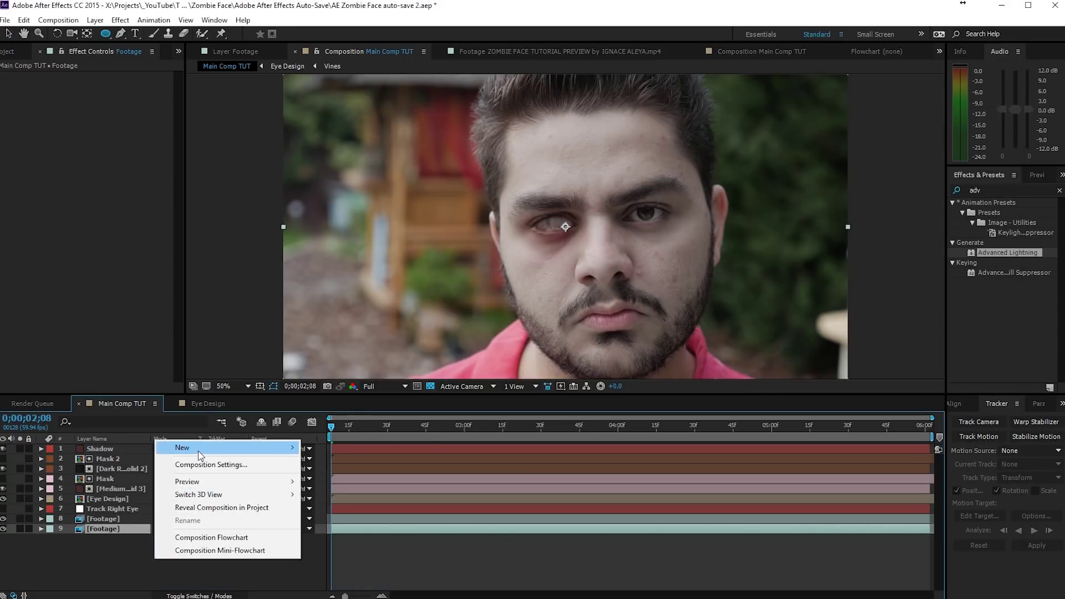
mouse_move(198, 451)
click(97, 517)
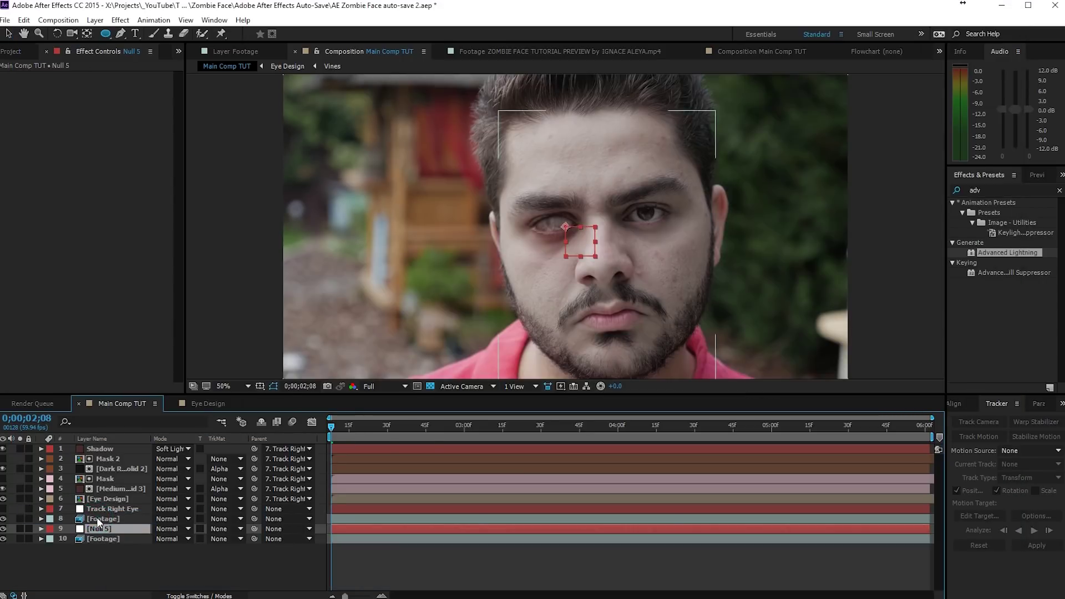
key(Return)
text(Track Forehead)
key(Return)
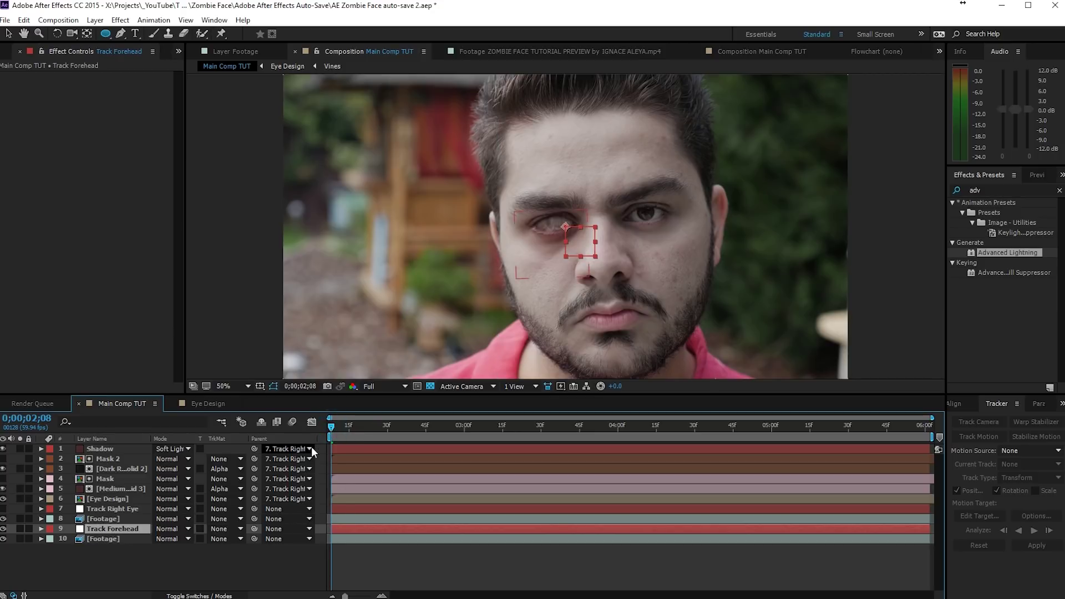
Check the tracked keyframes on Track Forehead, then bring up the Project panel
click(352, 553)
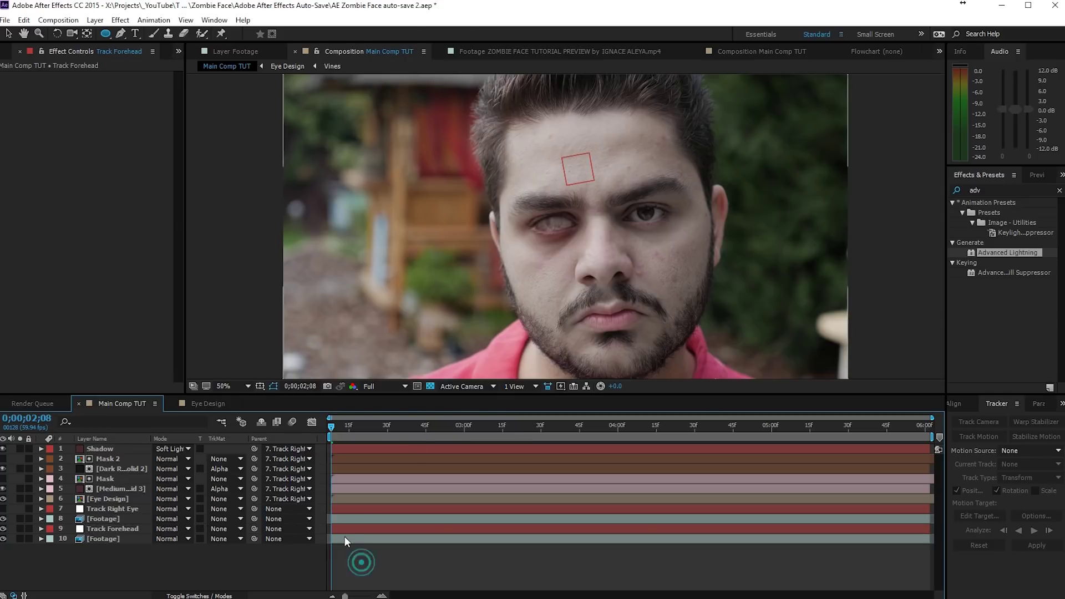
click(352, 529)
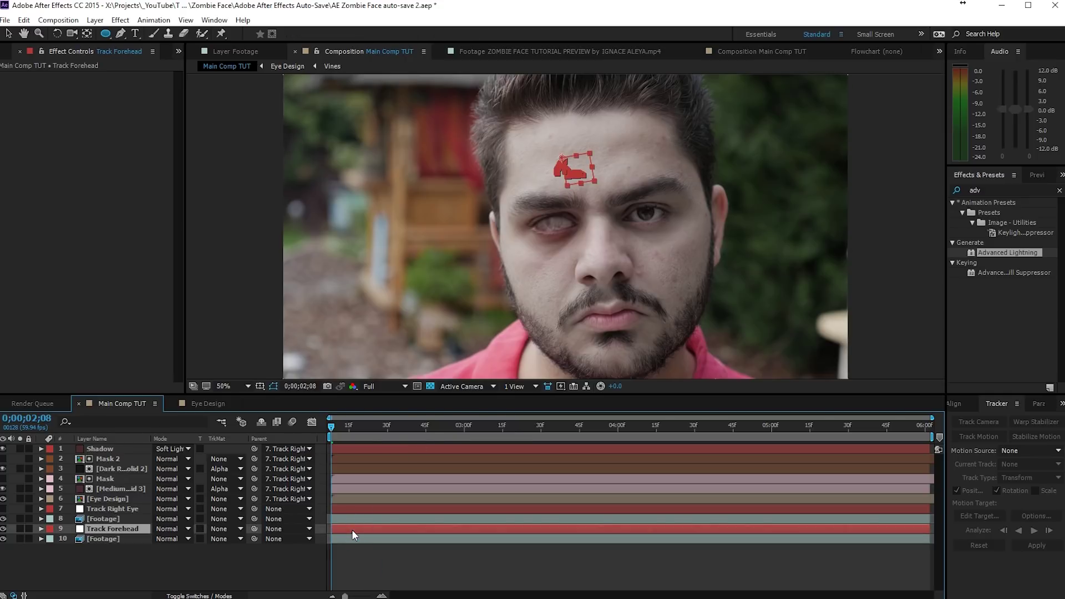
key(u)
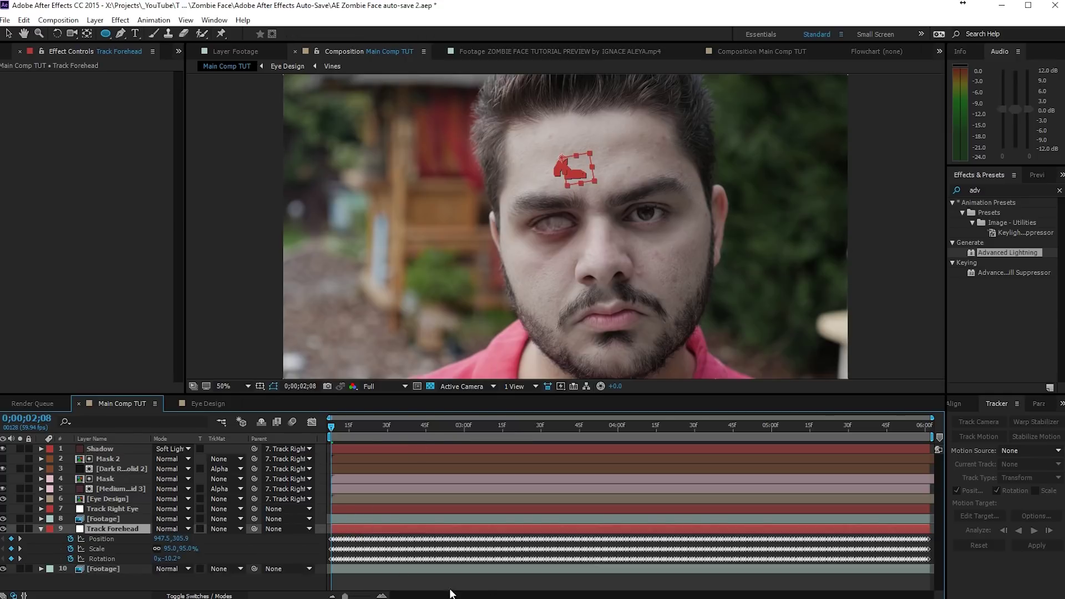
key(u)
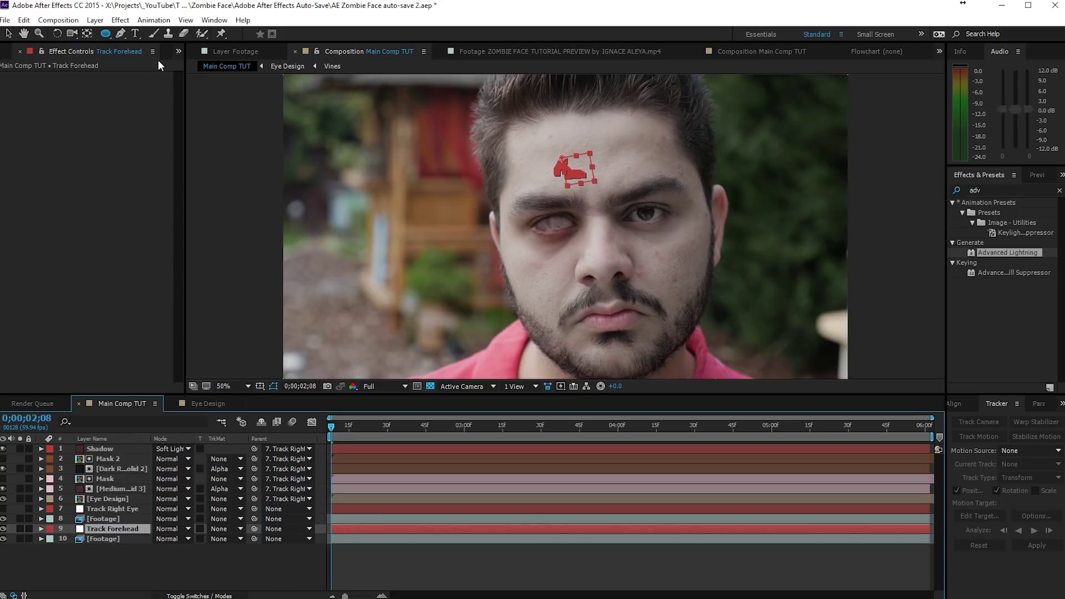
click(178, 51)
click(193, 63)
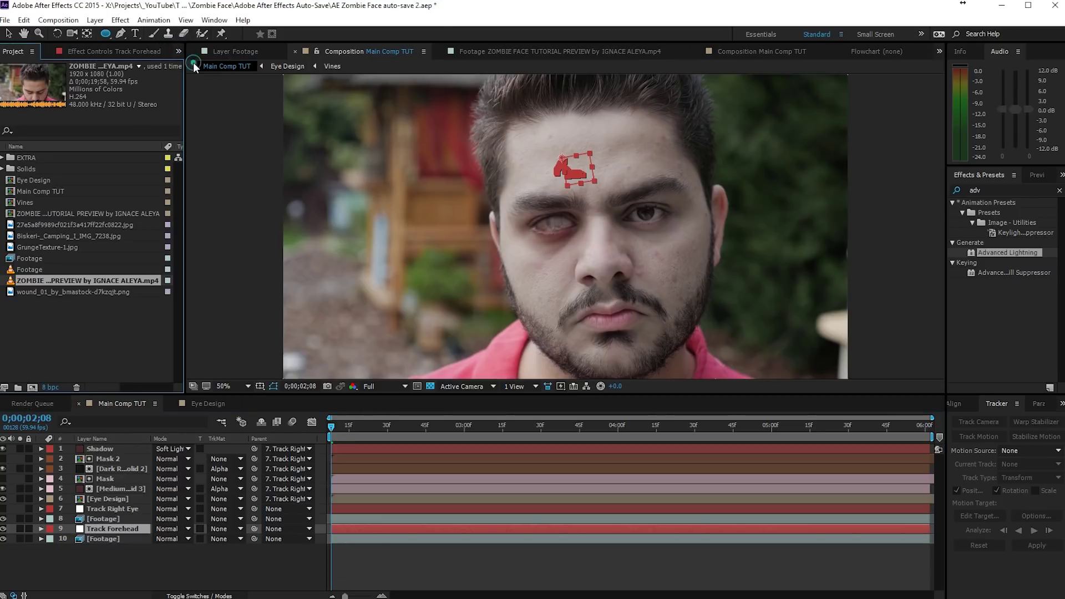
Add wound_01_by_bmastock-d7kzqjt.png to the composition above the Shadow layer
click(59, 247)
click(62, 237)
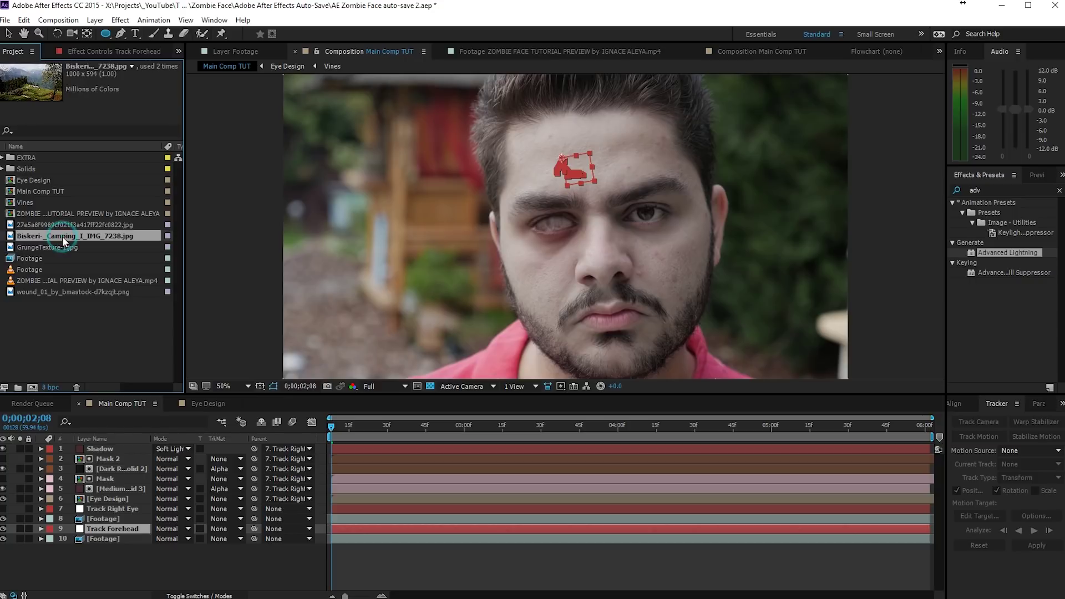
click(68, 225)
click(69, 238)
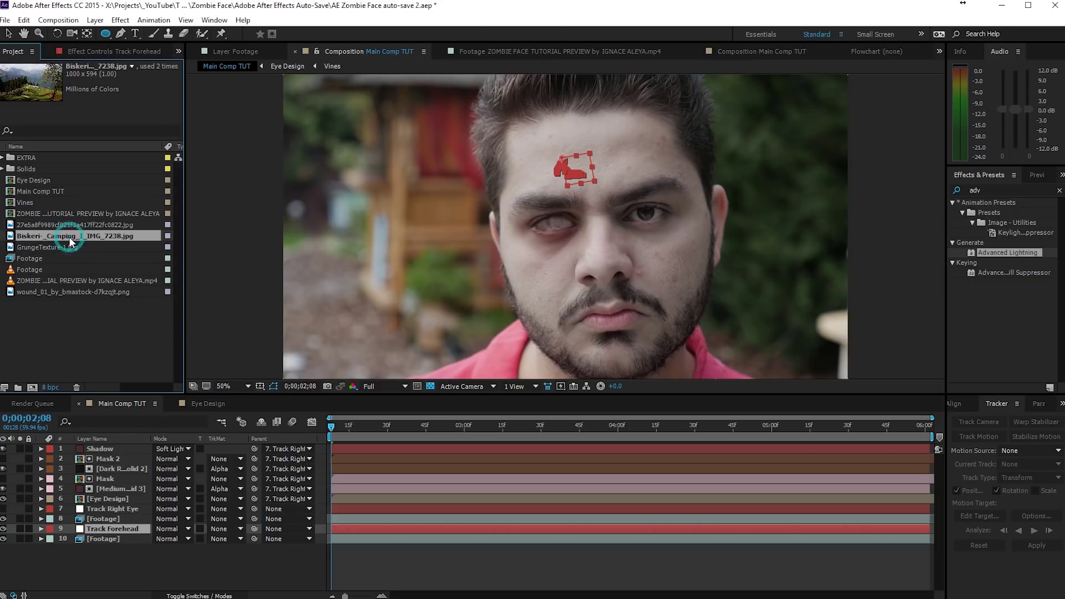
click(47, 292)
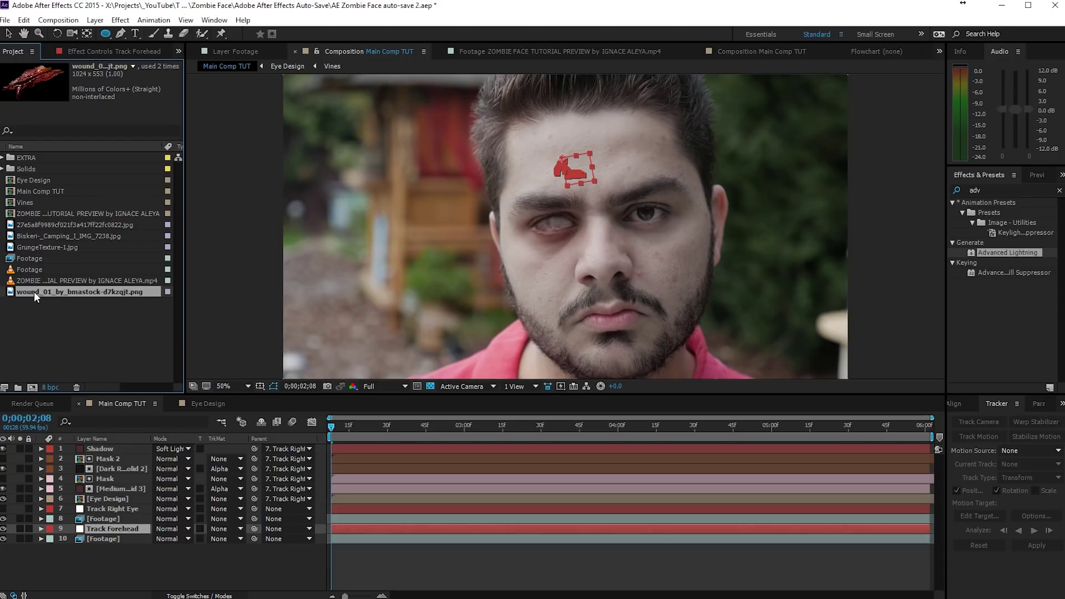
drag(35, 292, 104, 453)
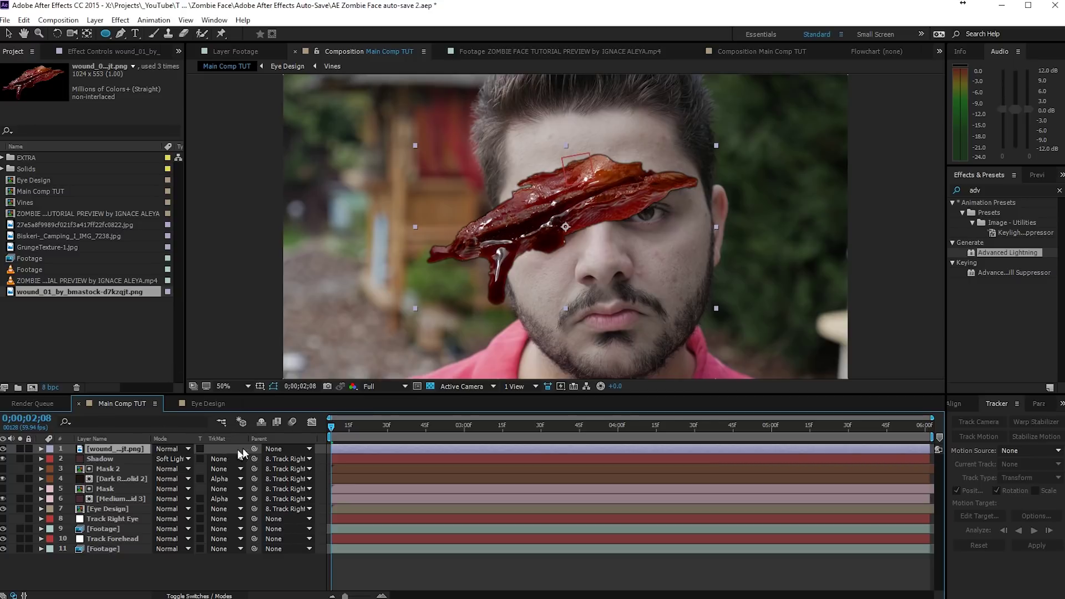
Parent the wound to Track Forehead, scale it to 33.2%, and move it onto the forehead
drag(206, 468, 119, 531)
key(s)
drag(178, 459, 152, 458)
key(period)
drag(528, 230, 540, 108)
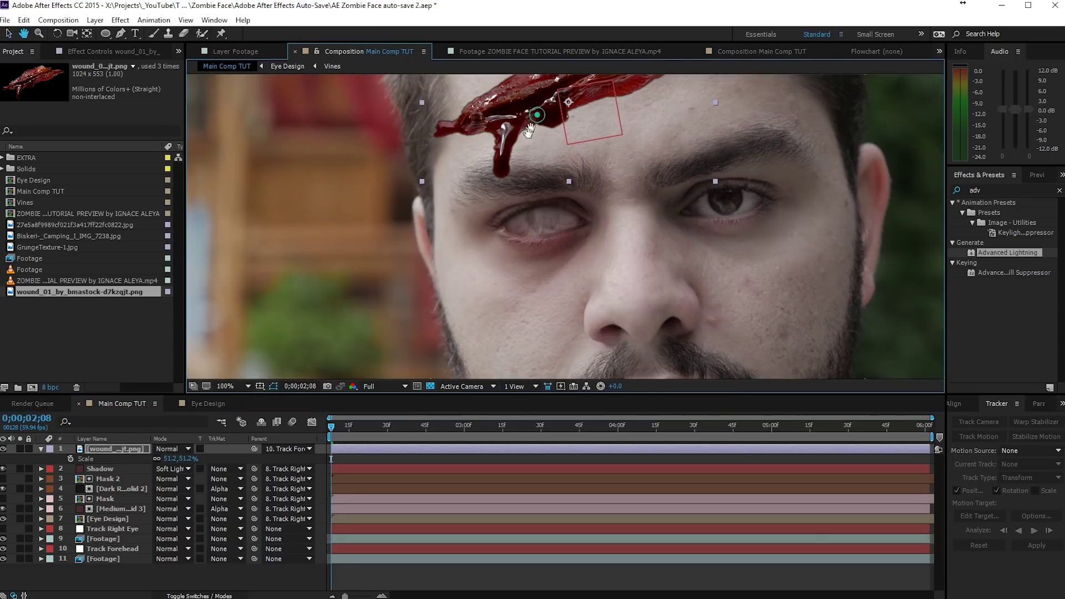
scroll(540, 107, up, 3)
drag(183, 459, 176, 461)
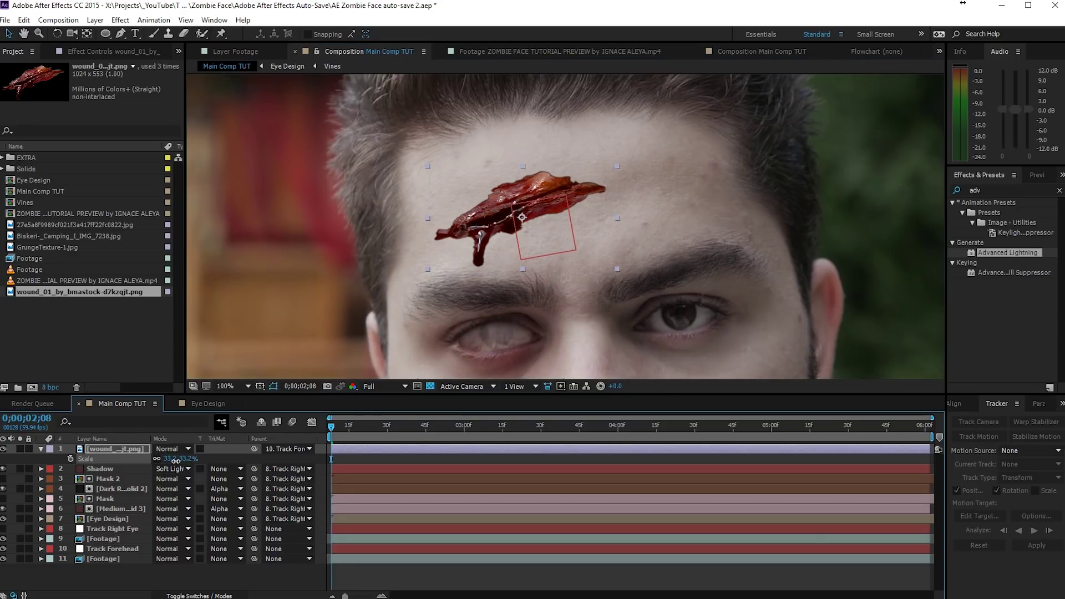
Add a Tint effect to the wound layer with Amount to Tint at 65%
click(118, 449)
click(121, 20)
mouse_move(39, 143)
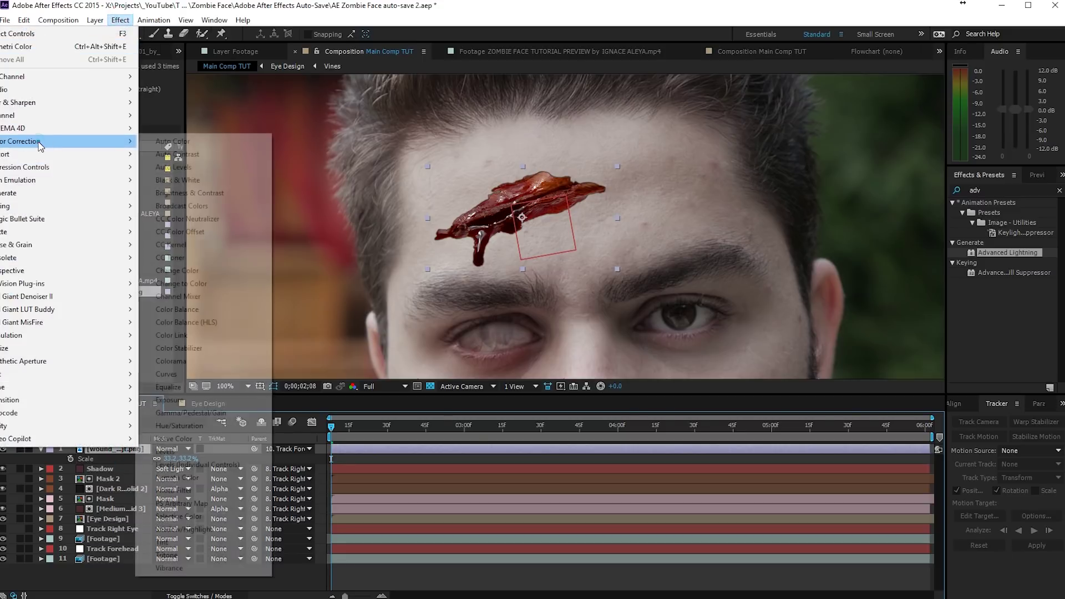
click(182, 543)
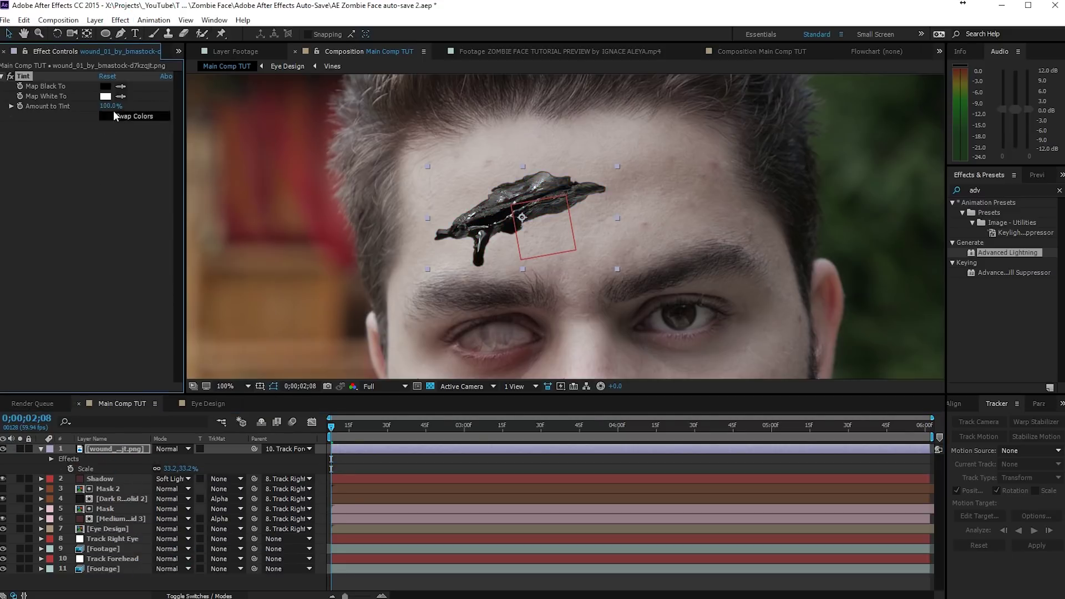
drag(109, 106, 96, 105)
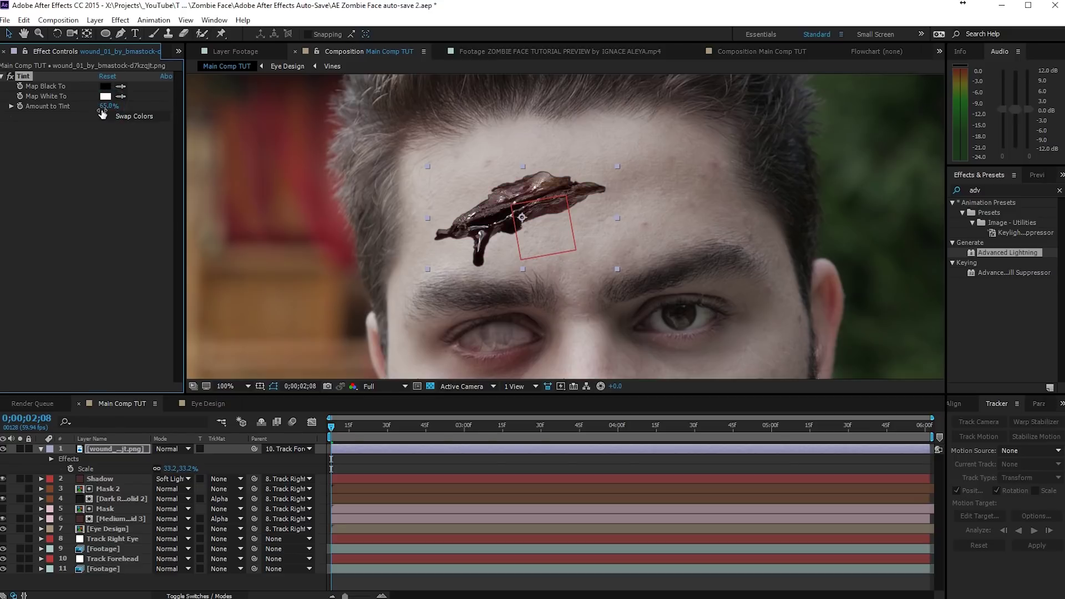
Add Curves to the wound, lifting the black point, lowering the white point and bowing the curve upward
click(121, 20)
click(40, 141)
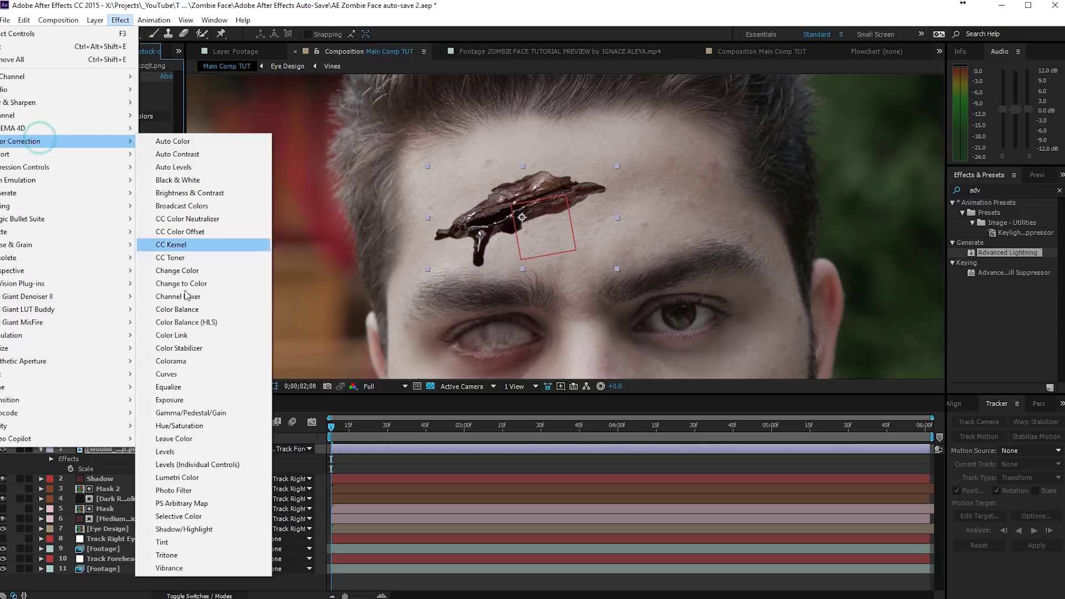
click(167, 374)
click(22, 311)
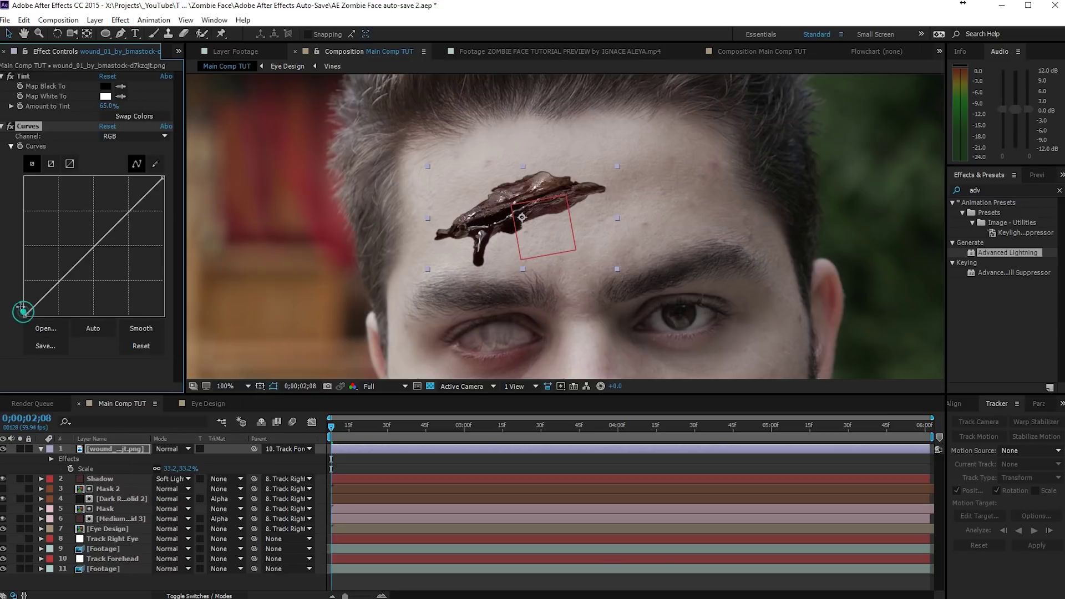
mouse_move(21, 307)
mouse_down()
mouse_move(25, 317)
mouse_move(24, 304)
mouse_up()
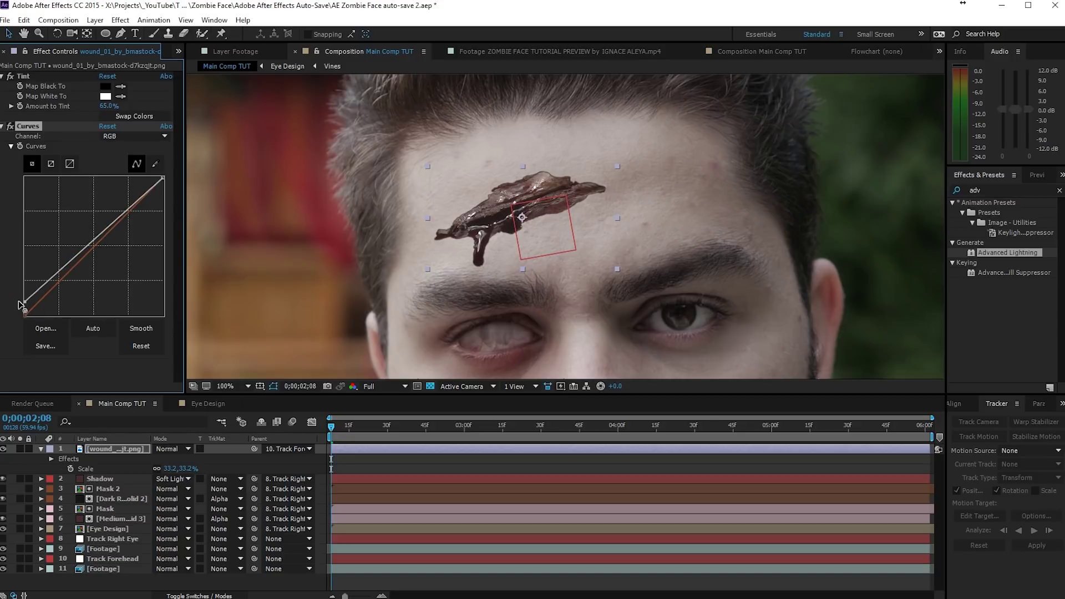
click(57, 279)
drag(164, 178, 163, 195)
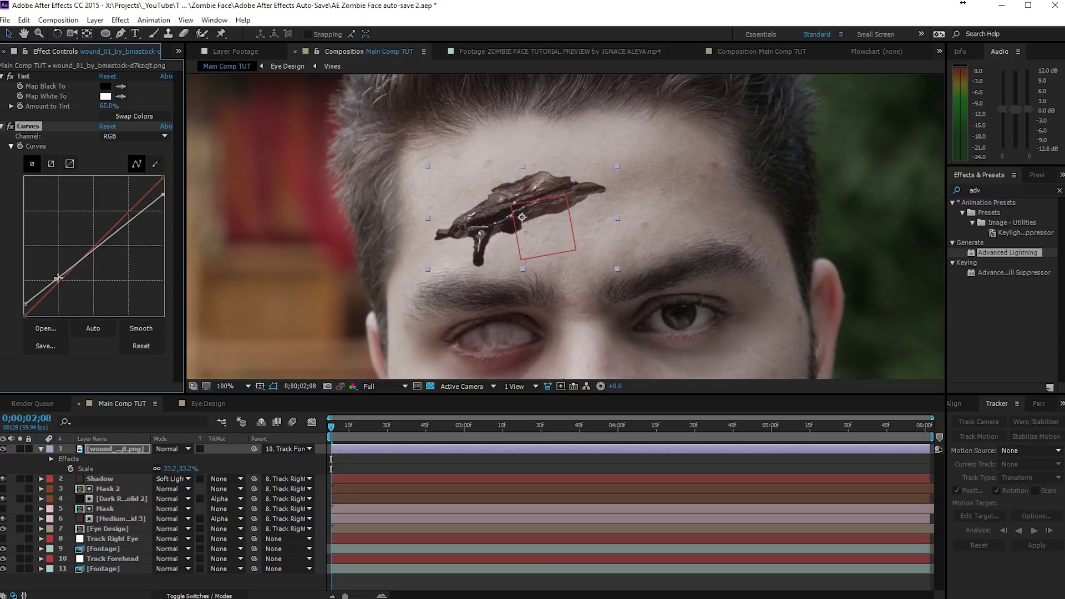
drag(58, 278, 53, 265)
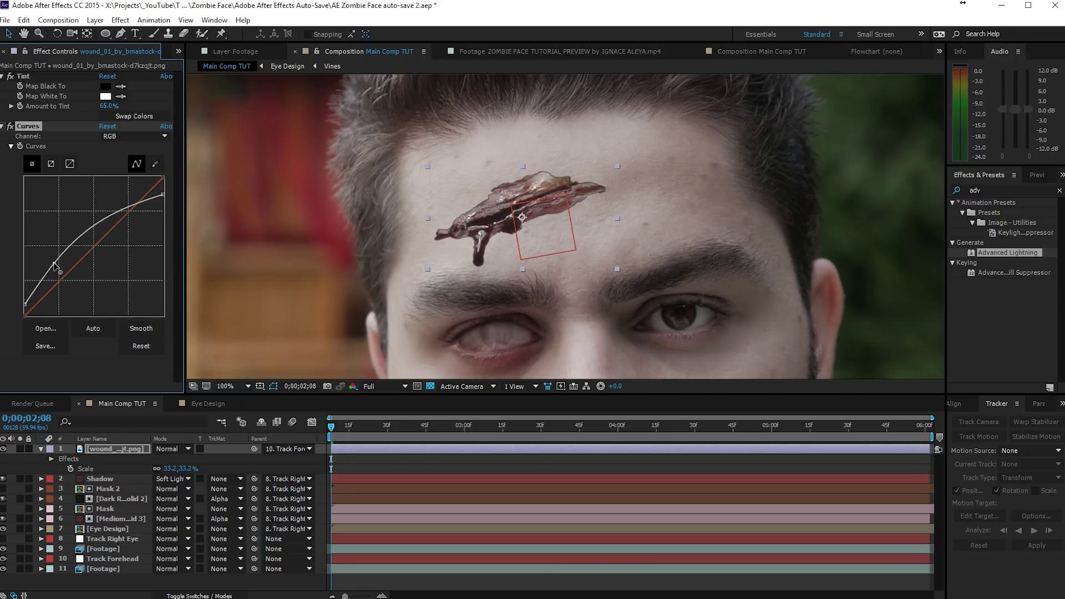
Draw a closed Pen mask tightly around the forehead cut at 200% zoom
click(120, 33)
key(period)
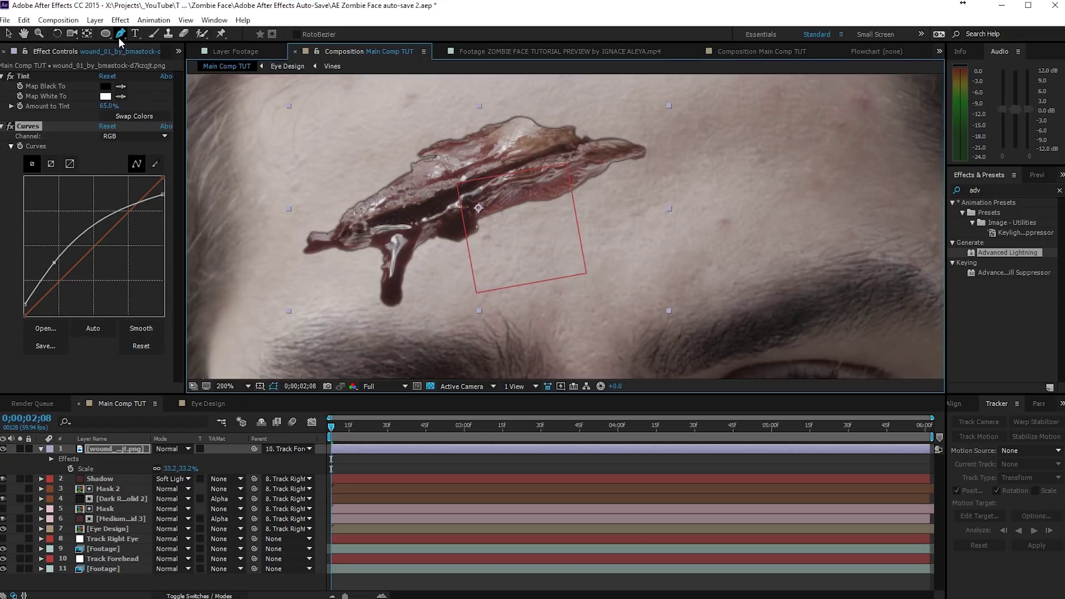
click(452, 162)
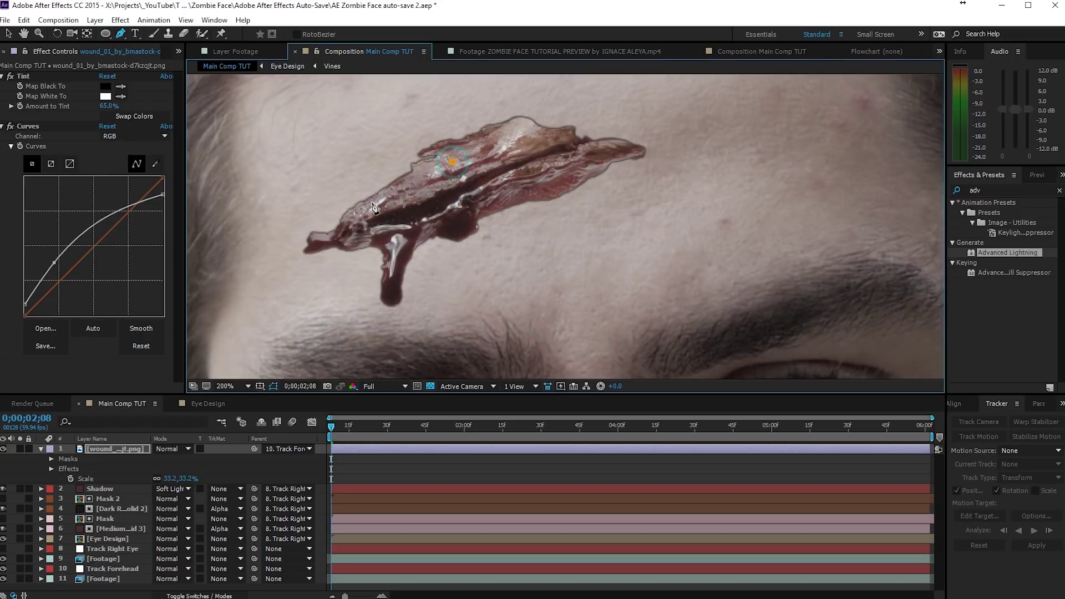
click(362, 211)
click(357, 227)
click(371, 233)
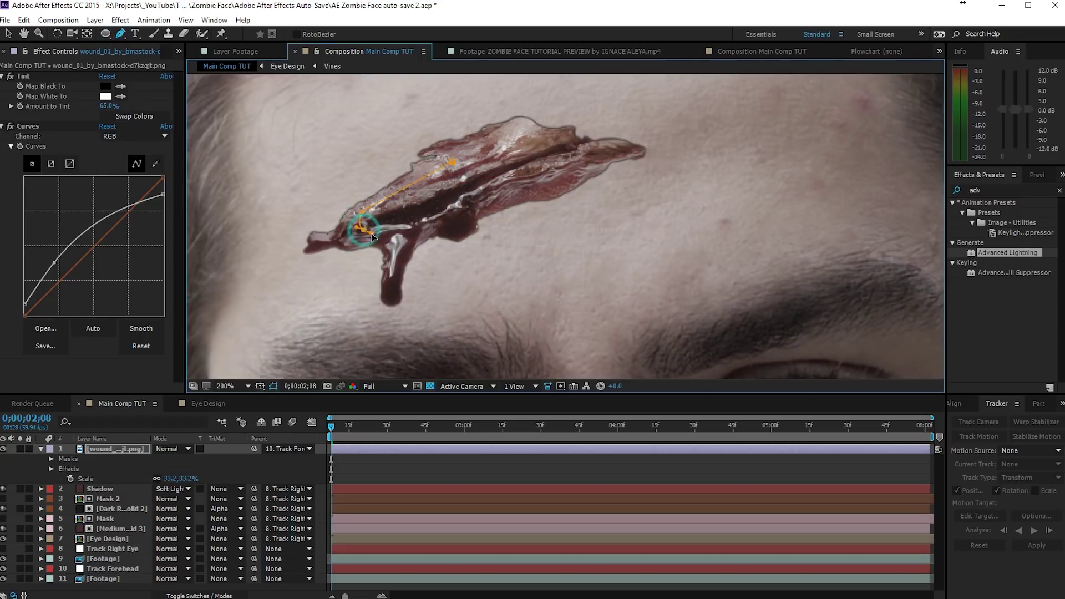
click(398, 238)
click(445, 225)
click(501, 201)
click(541, 169)
click(583, 160)
click(533, 142)
click(452, 162)
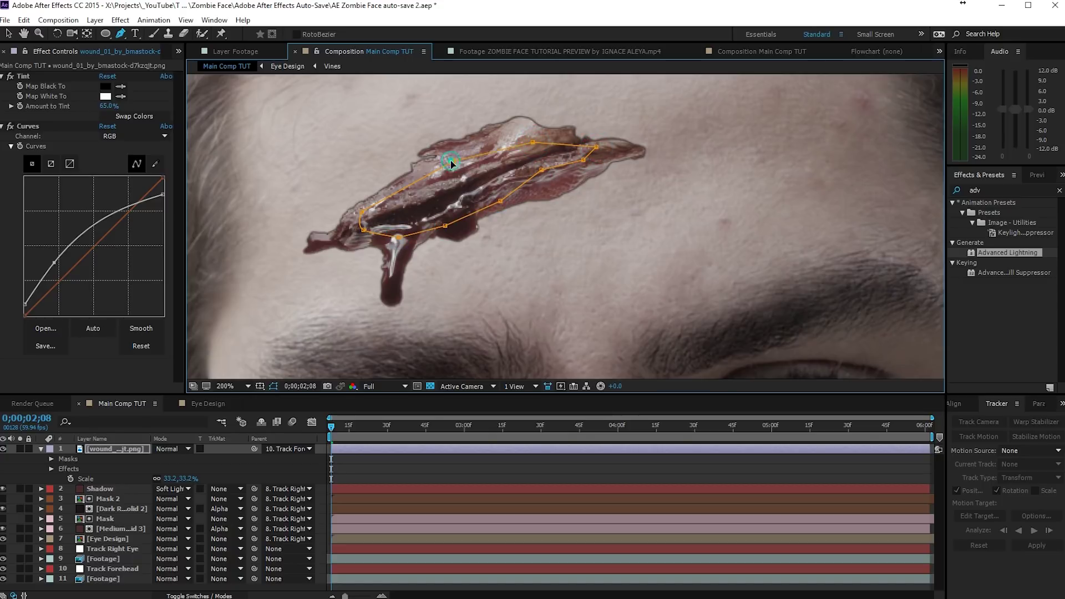
Feather the wound mask by 65 pixels
key(f)
drag(178, 469, 215, 469)
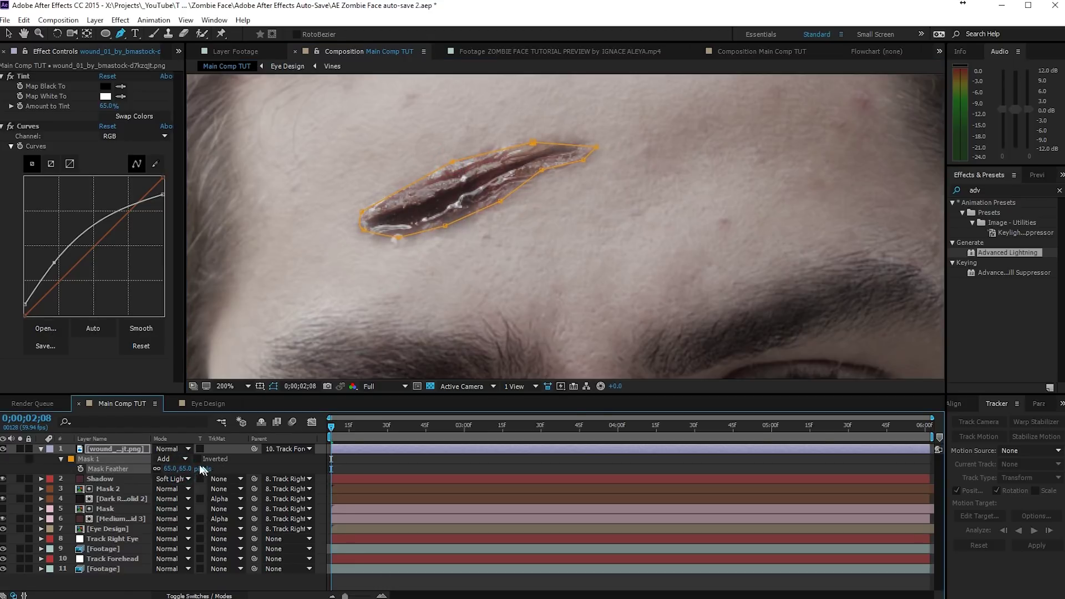
key(v)
Nudge the Tint amount up and refine the Curves black, white and middle points
drag(108, 106, 113, 106)
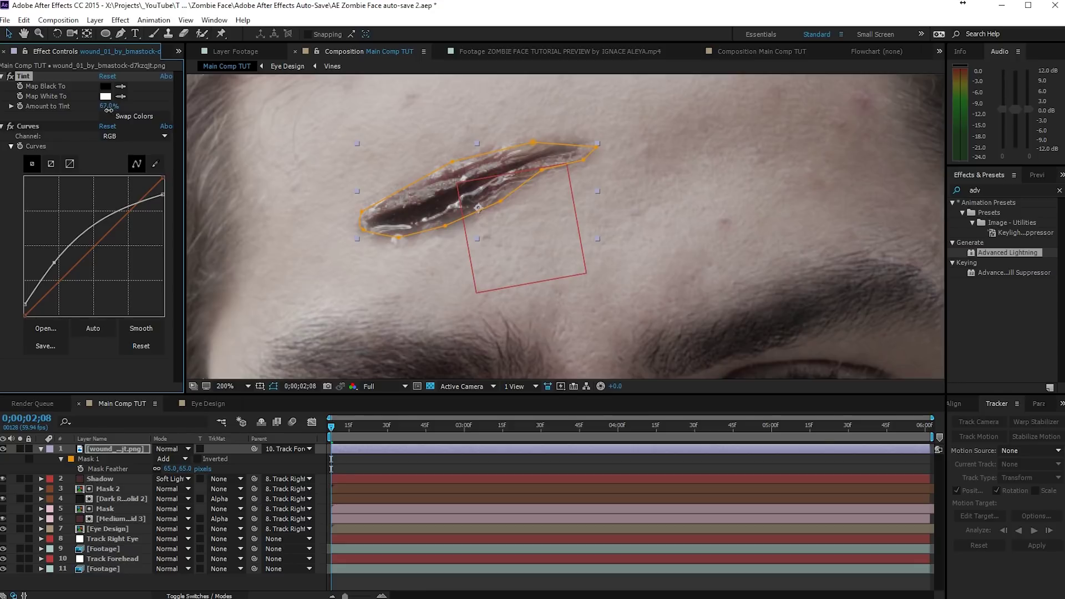
drag(56, 262, 54, 256)
drag(25, 304, 25, 307)
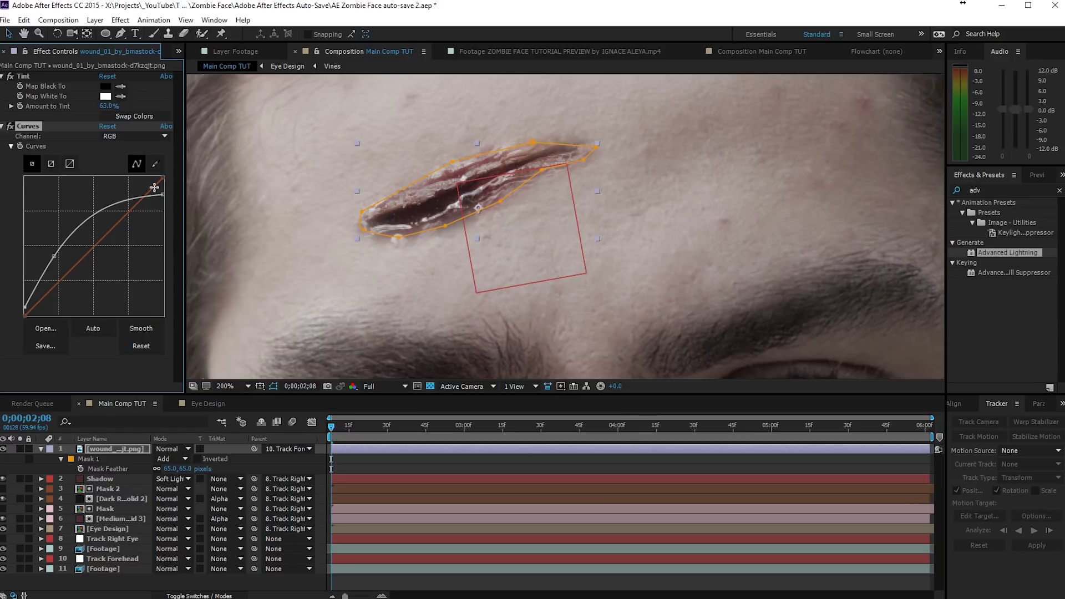
drag(163, 195, 164, 199)
click(438, 305)
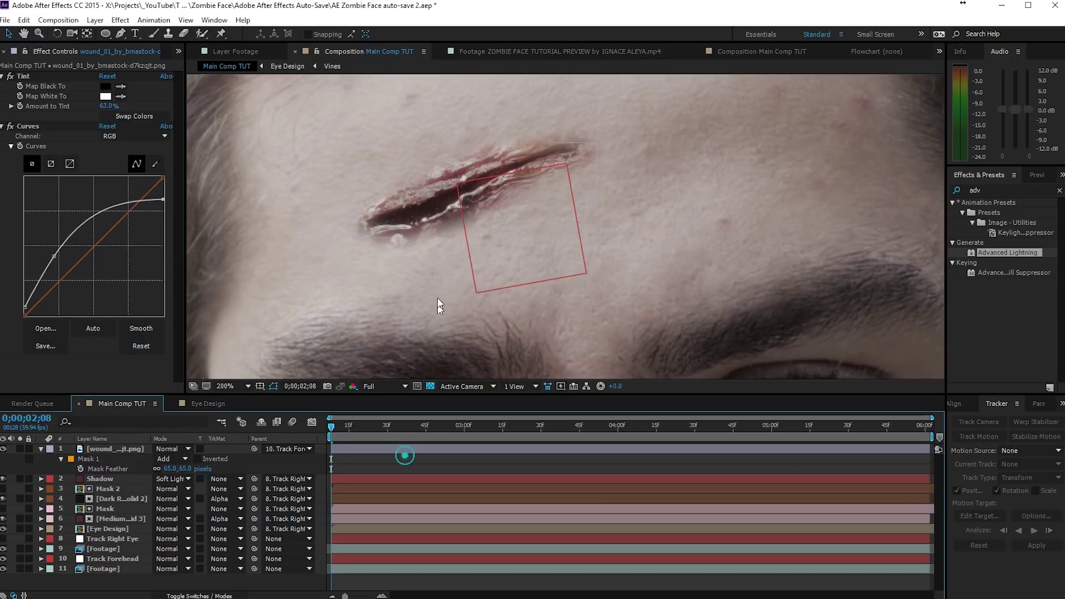
key(comma)
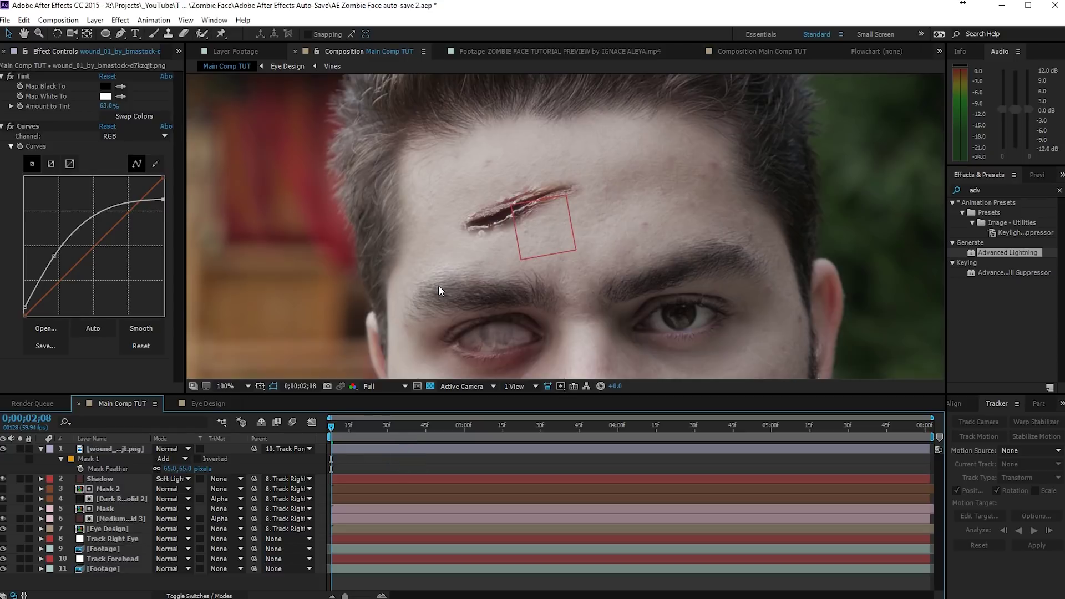
Duplicate the wound layer with Ctrl+D
click(358, 447)
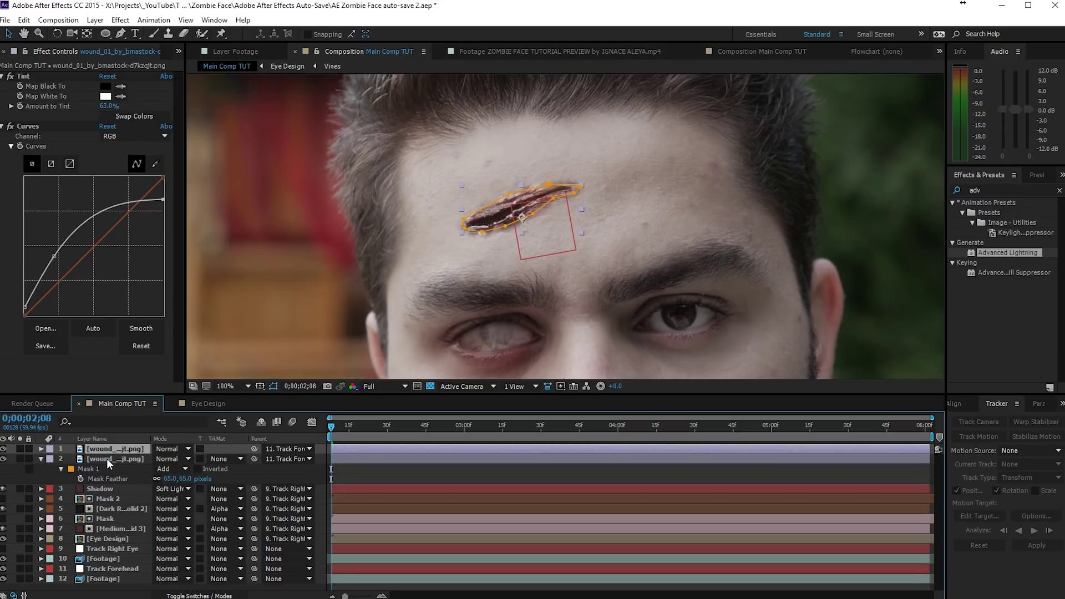
key(ctrl+d)
click(121, 20)
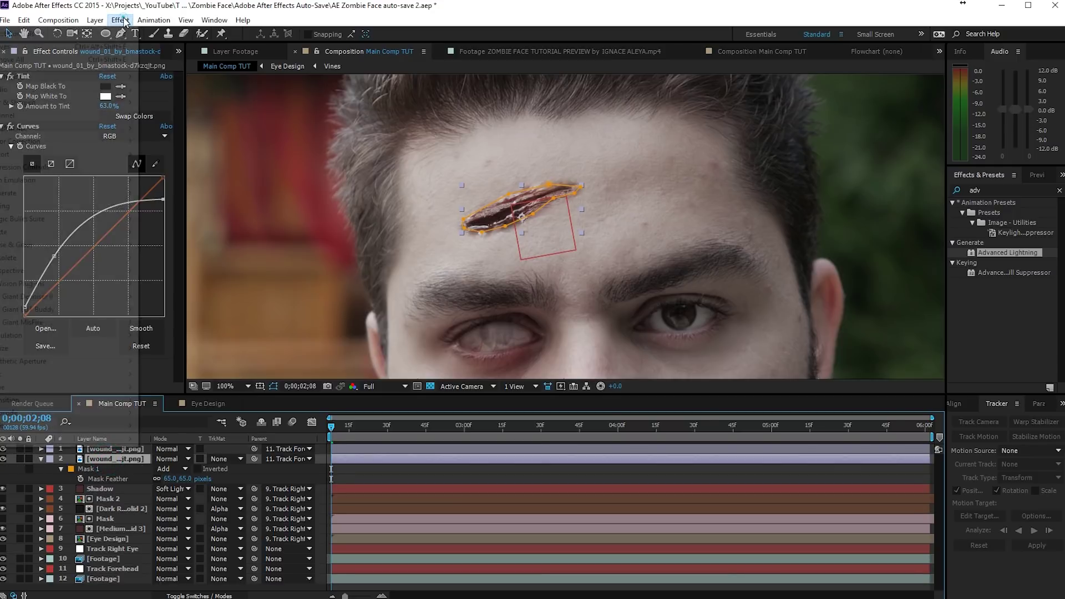
mouse_move(51, 102)
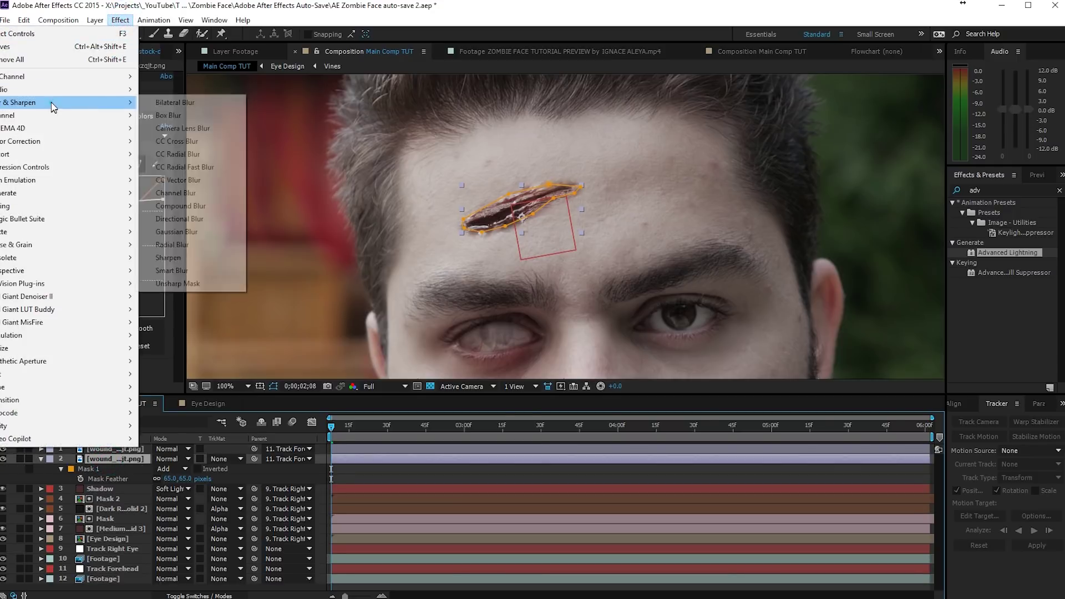
Add a Gaussian Blur of 13.4 to the wound copy
click(175, 232)
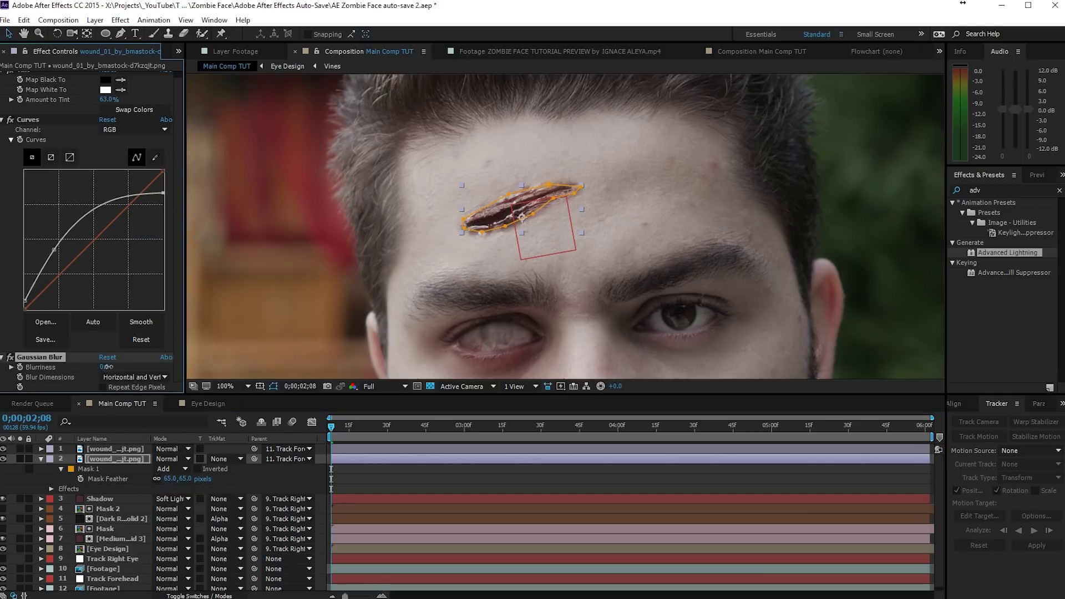
drag(106, 367, 186, 368)
scroll(454, 227, up, 3)
scroll(475, 226, down, 2)
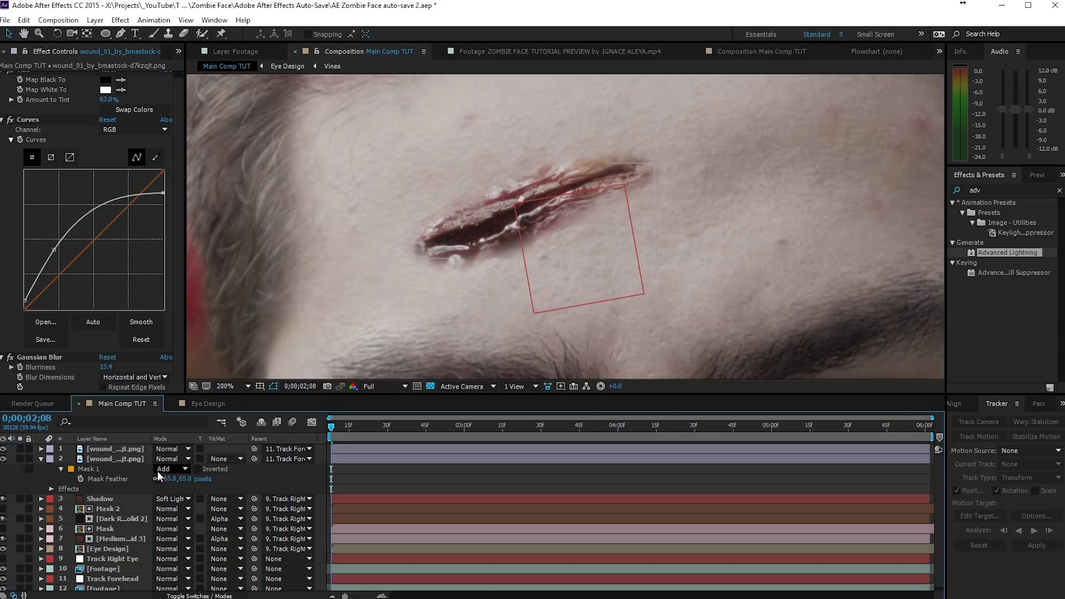
Lower the blurred wound copy's opacity to 25%, then select the top wound layer
key(t)
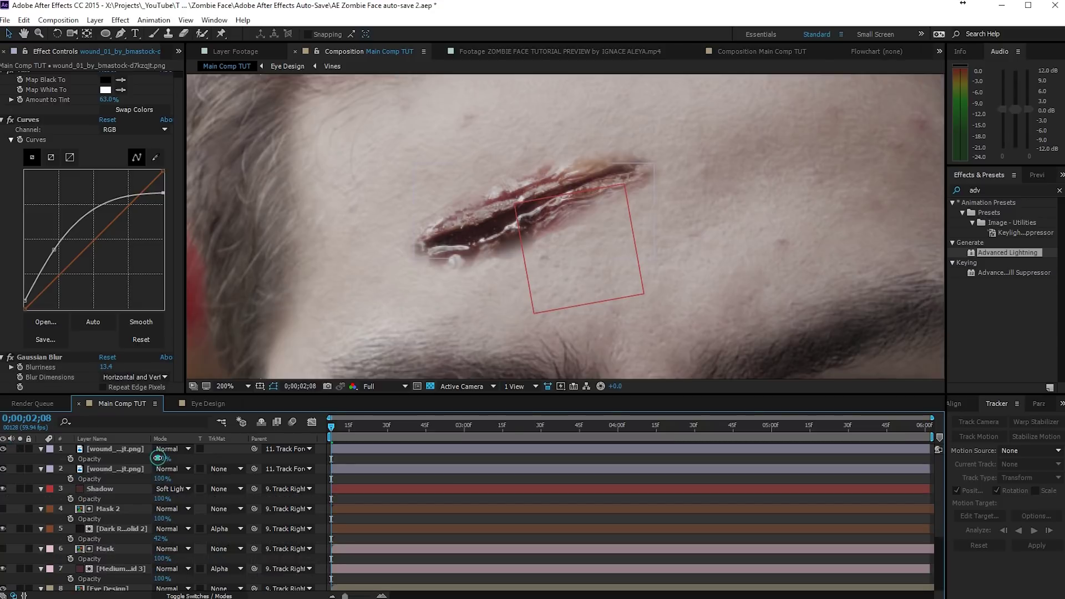
click(128, 469)
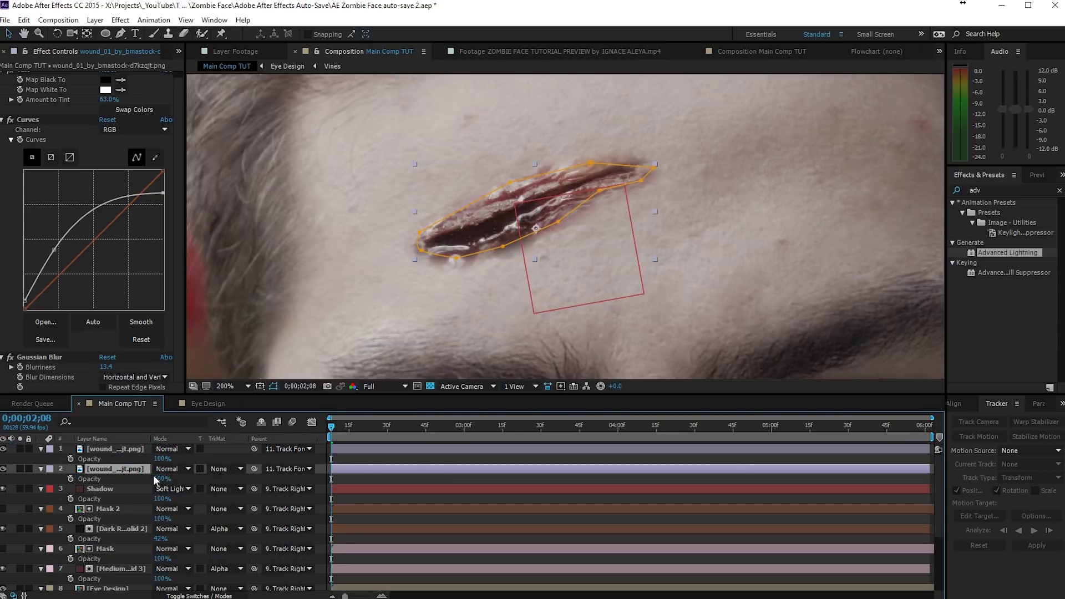
drag(158, 480, 121, 483)
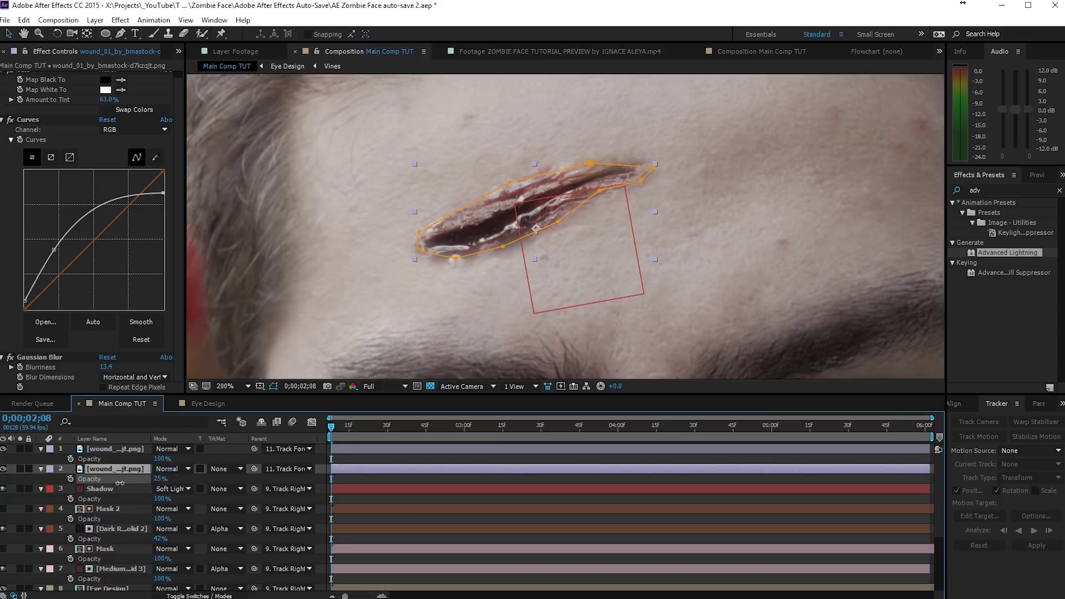
click(248, 336)
click(105, 450)
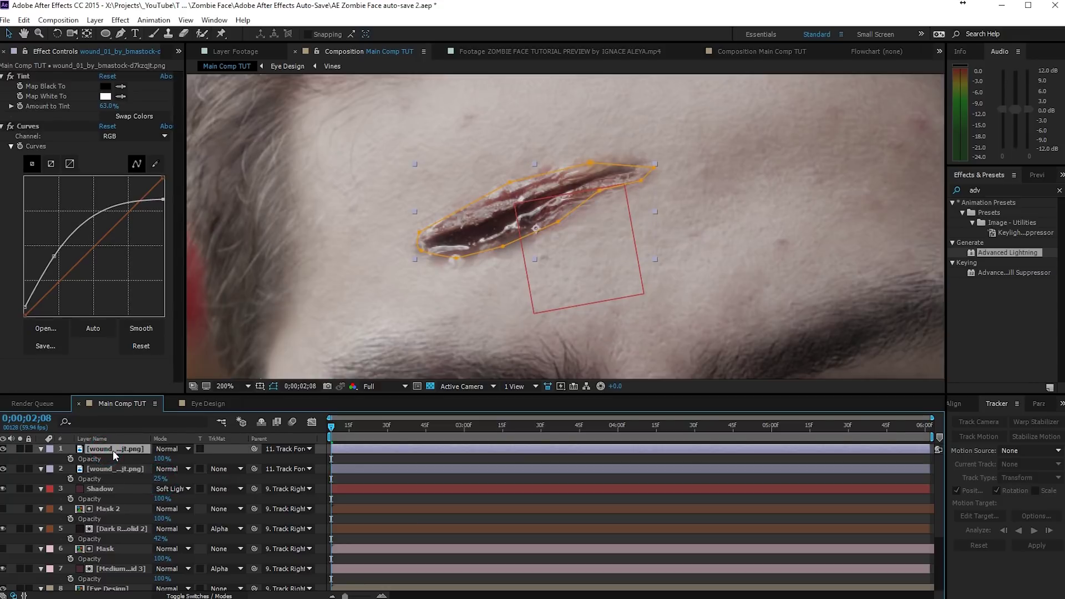
Set the top wound mask to 93 px feather and -19 px expansion, and move a mask vertex
key(m)
key(m)
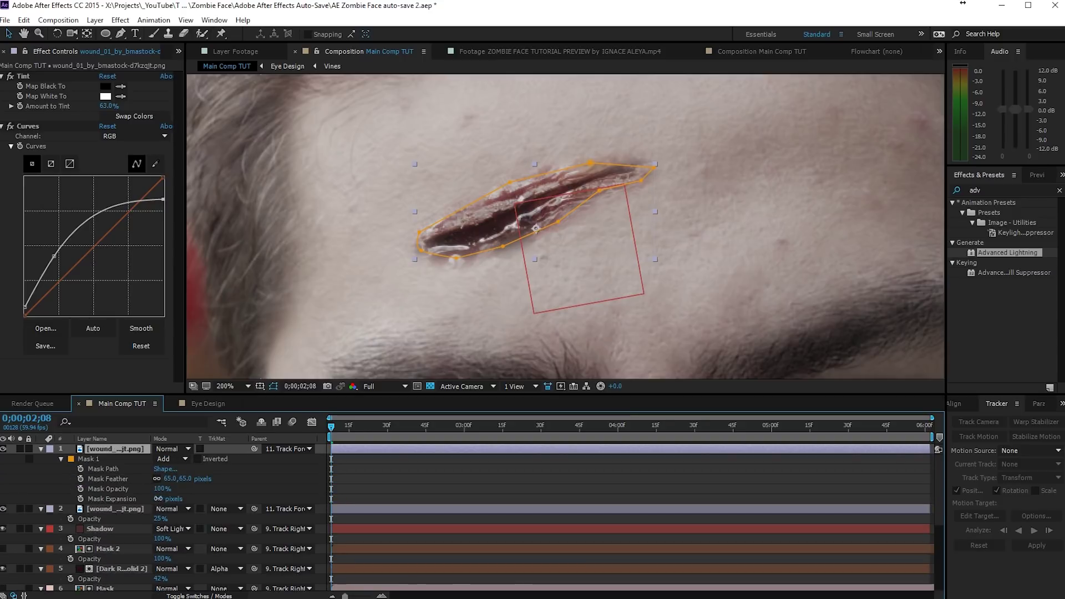
drag(161, 499, 195, 479)
click(133, 448)
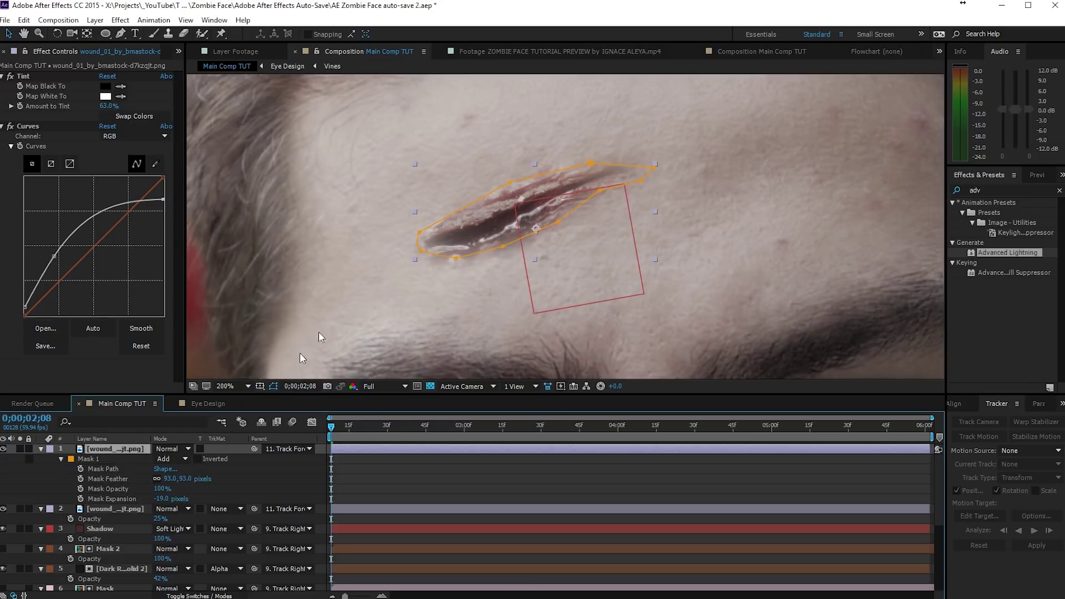
drag(421, 255, 416, 232)
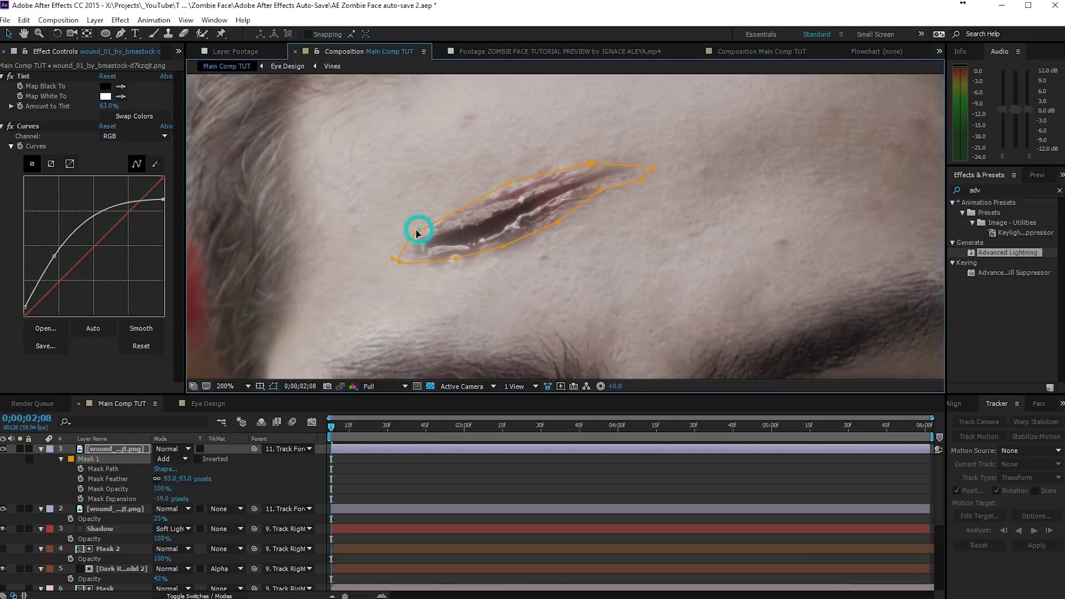
Add a Gaussian Blur with Blurriness 3.7 to the top wound layer
click(121, 20)
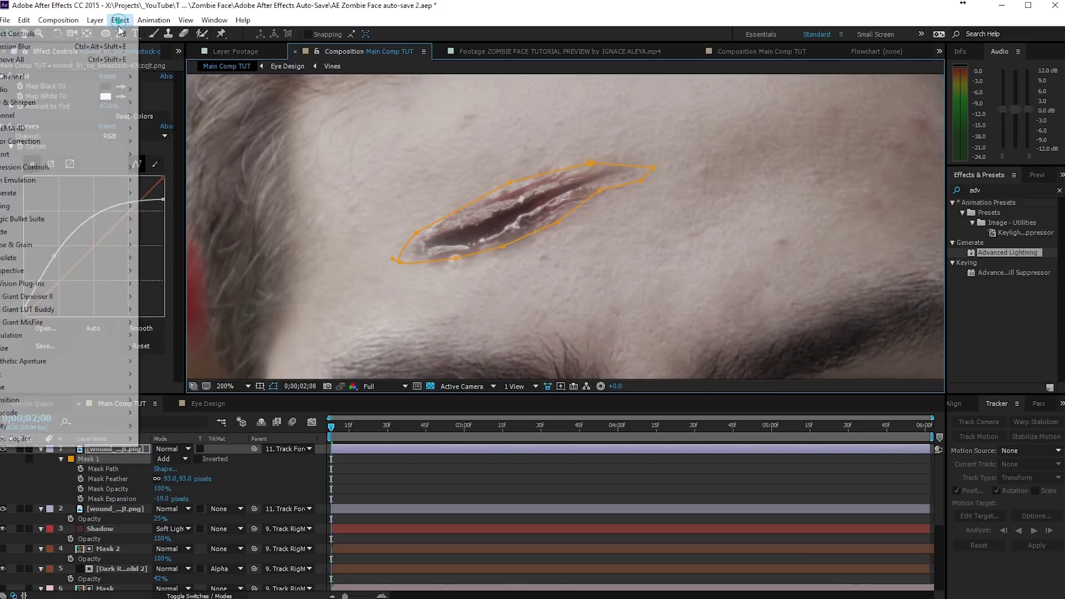
mouse_move(48, 111)
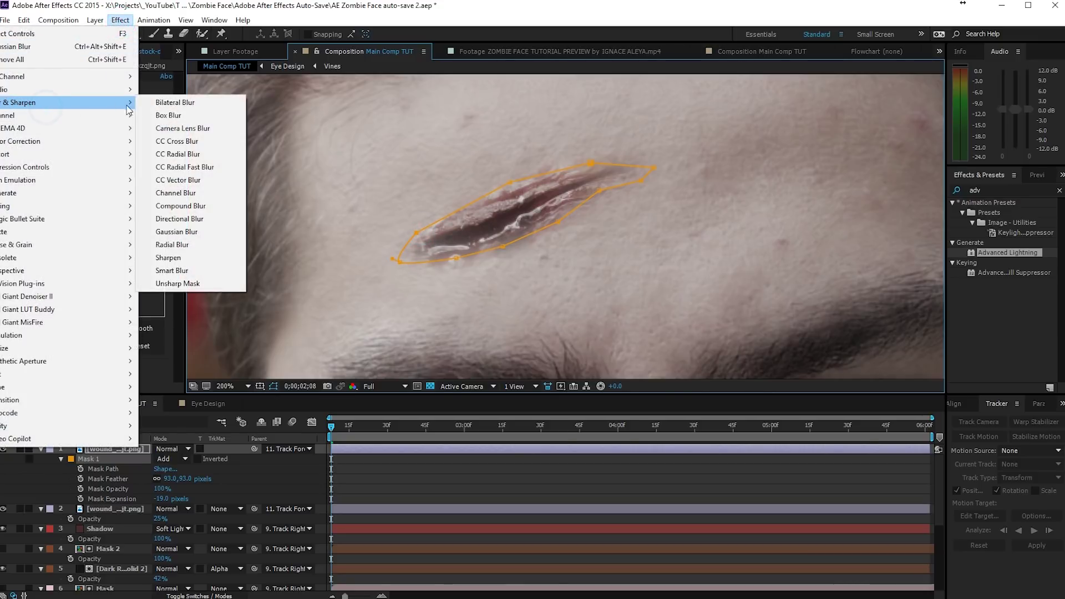
click(186, 232)
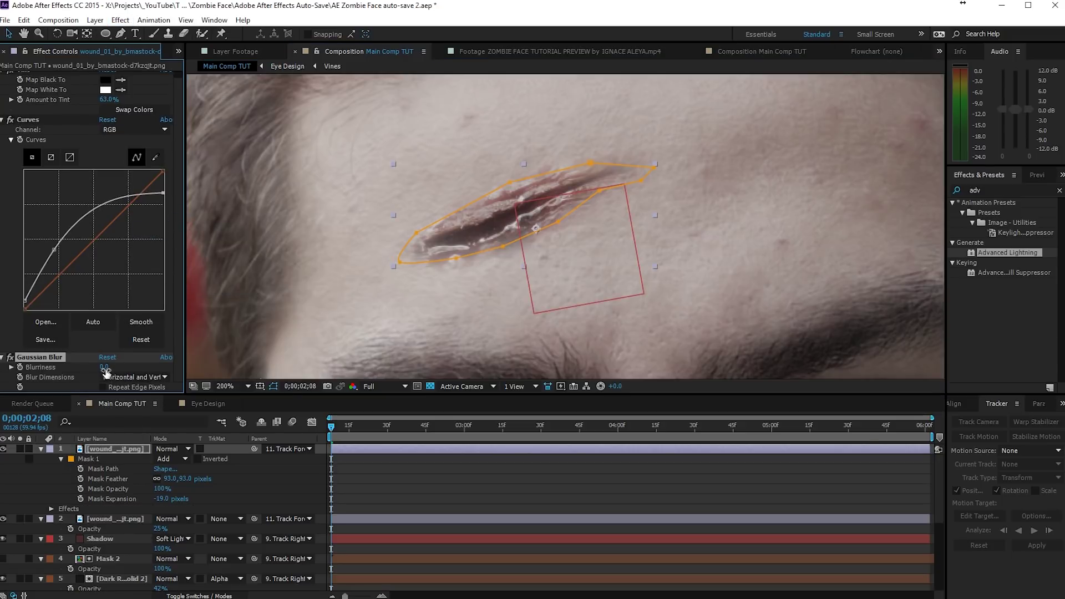
drag(106, 368, 112, 369)
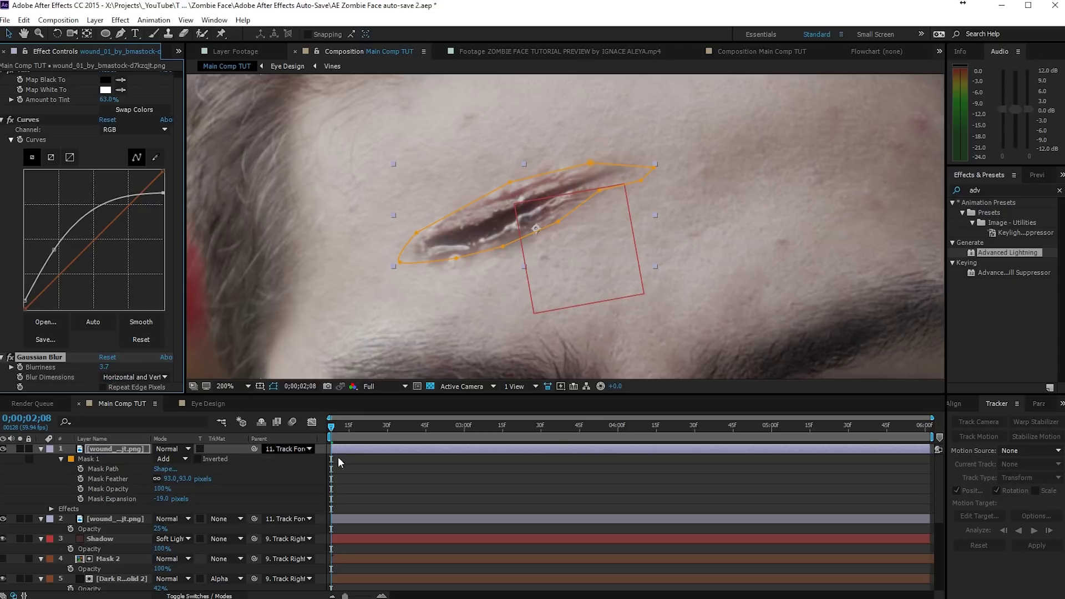
click(363, 463)
scroll(475, 281, down, 3)
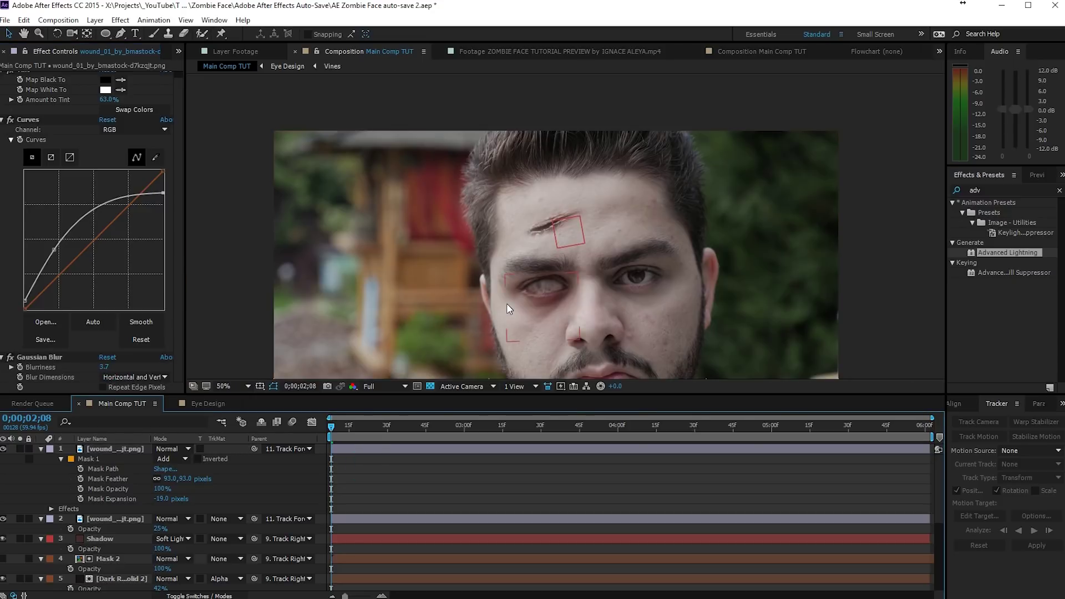
Drag the wound's Curves black point to reshape its tone, then fit the frame in the viewer
key(period)
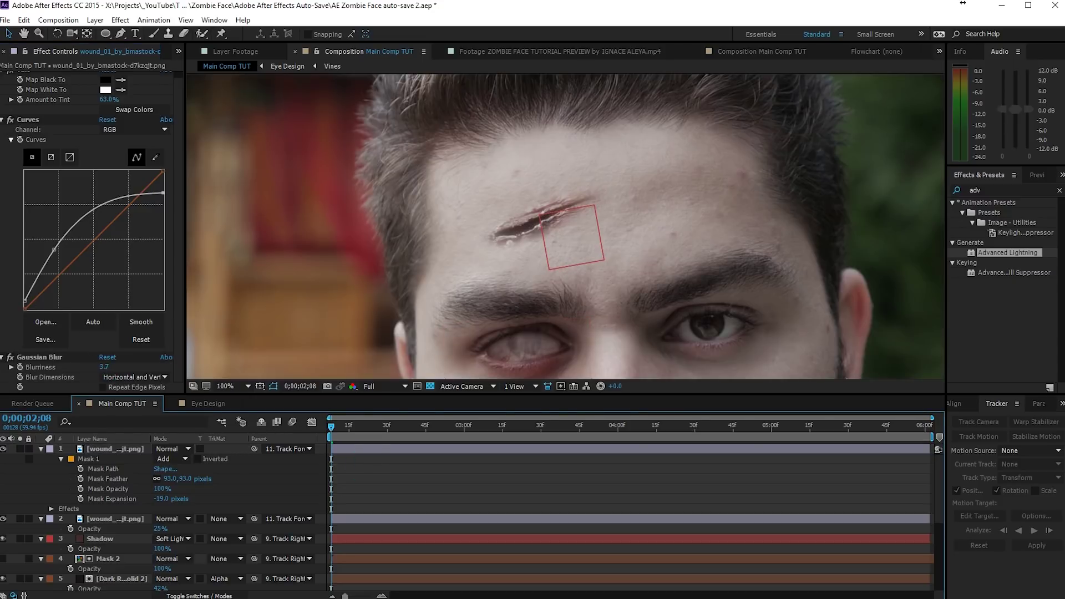
drag(21, 299, 25, 309)
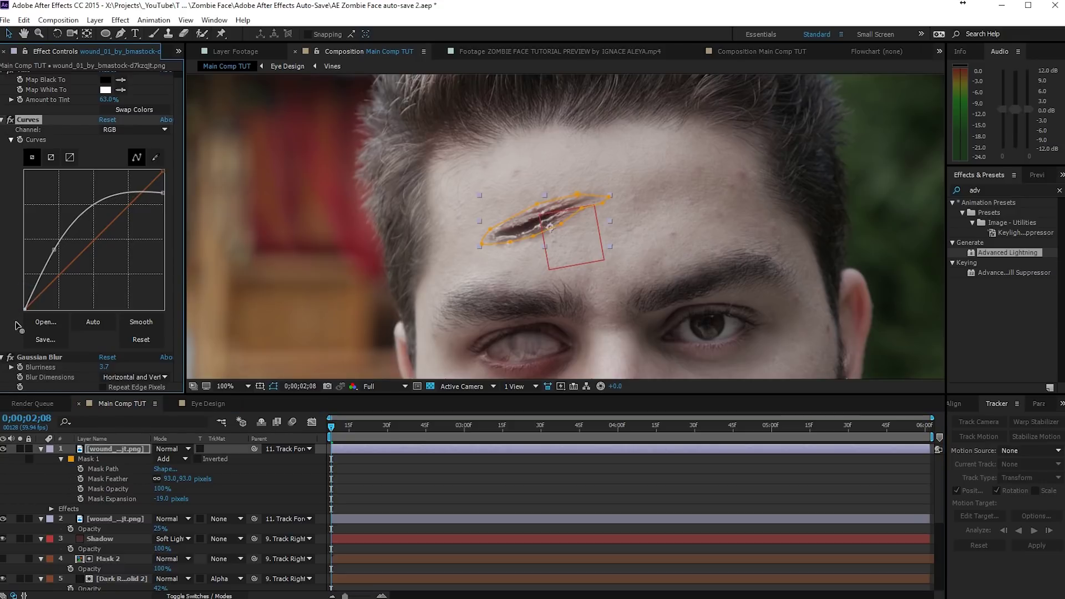
click(402, 474)
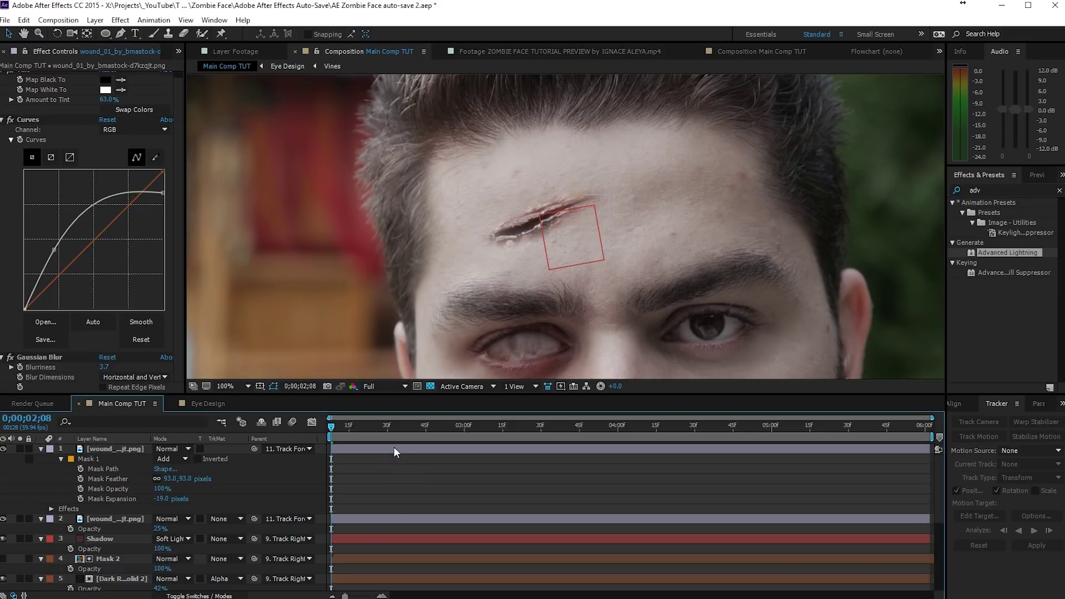
click(246, 385)
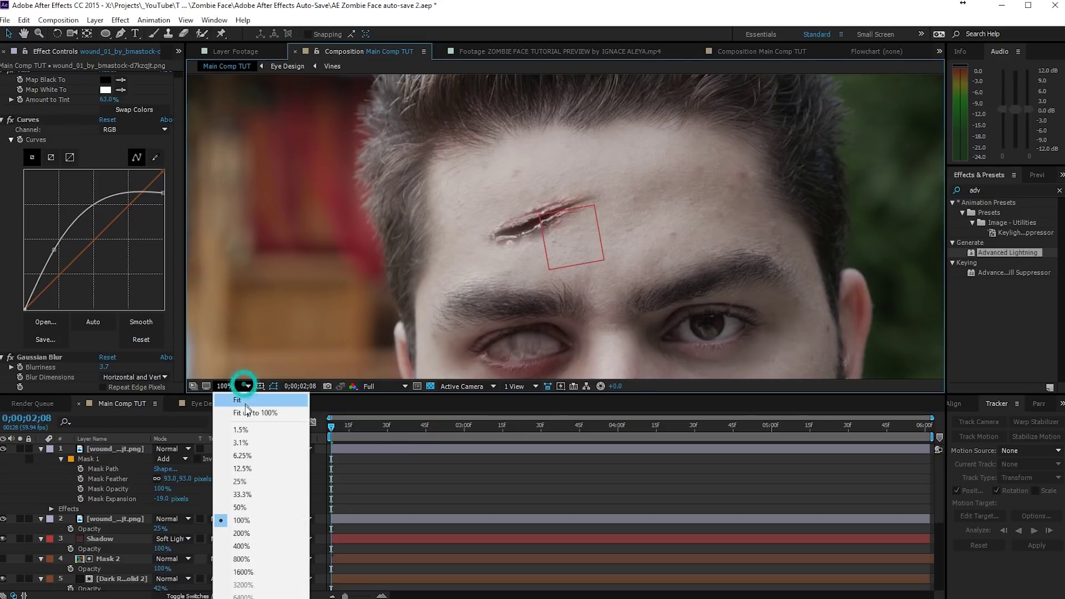
click(246, 404)
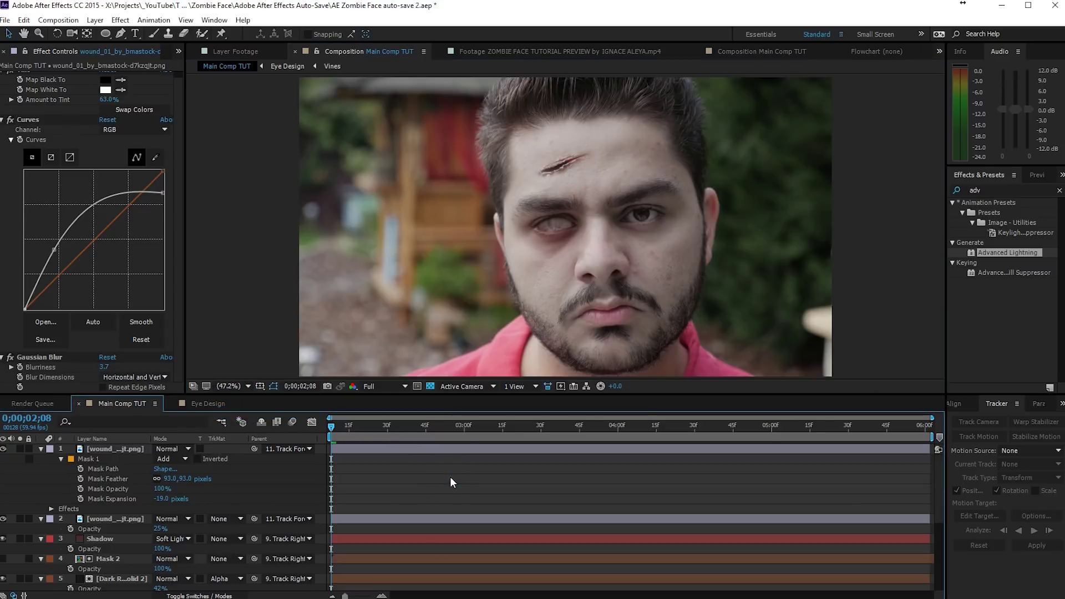
Preview the shot and park the playhead at 0;00;02;36
key(space)
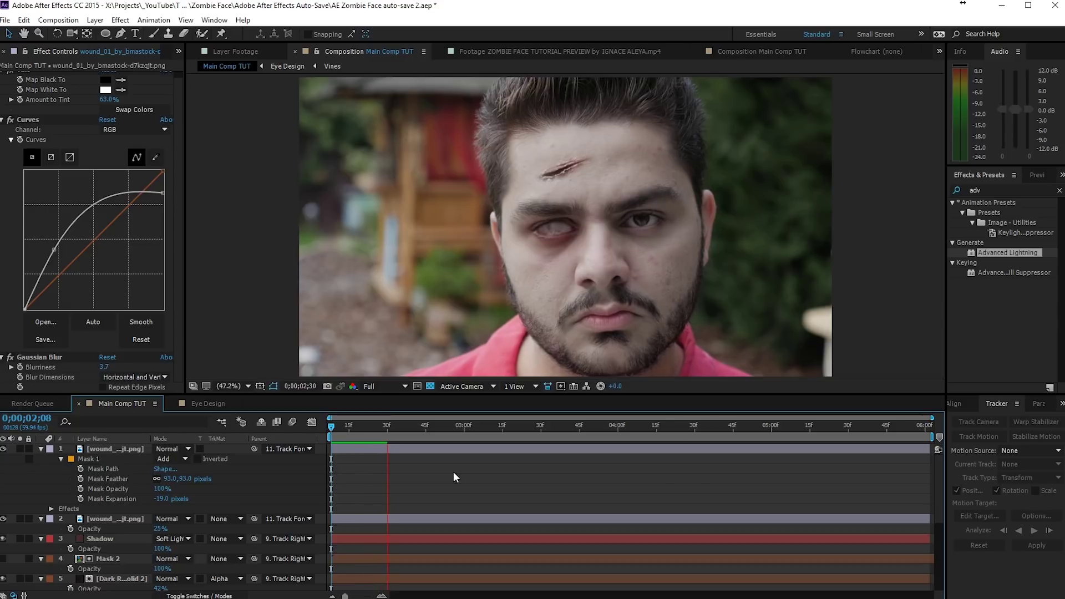
click(352, 430)
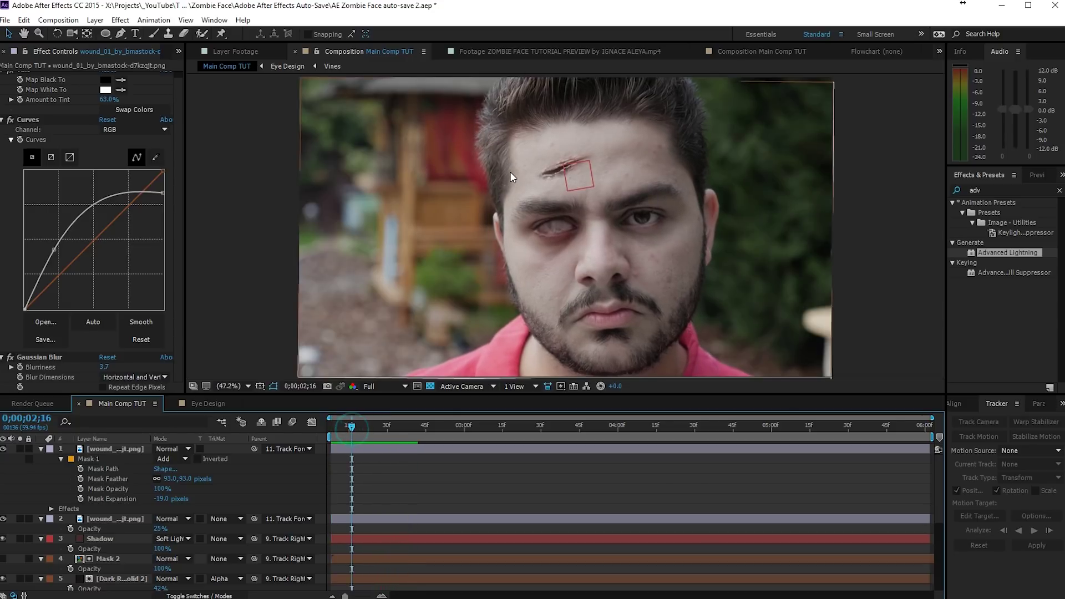
key(slash)
key(space)
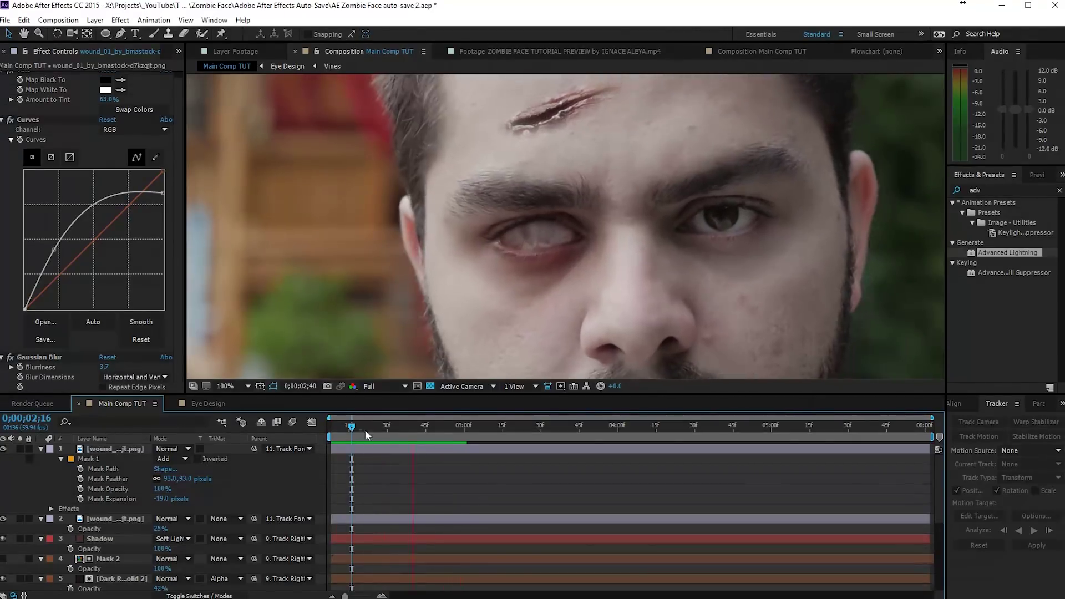
click(403, 429)
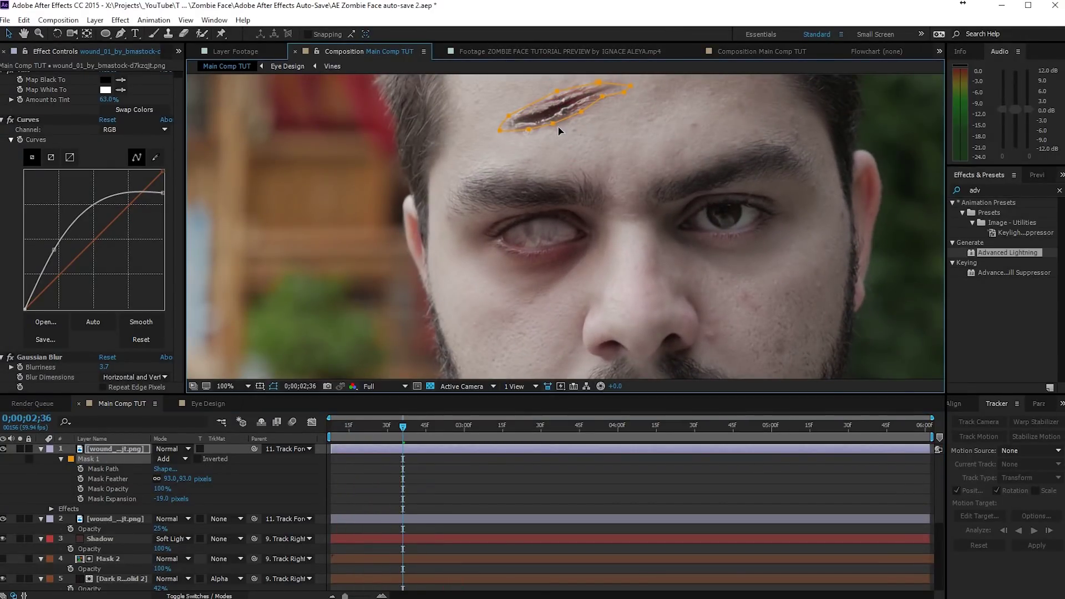
Adjust the wound mask points at 0;00;02;36 so the cut stays on the forehead
drag(559, 131, 621, 94)
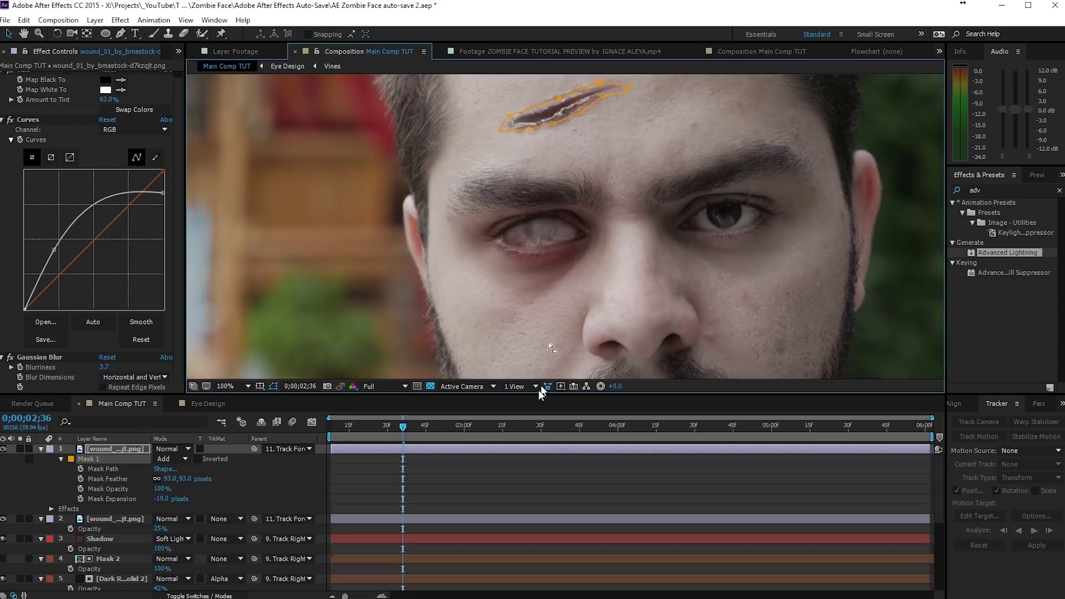
click(500, 484)
scroll(540, 257, up, 3)
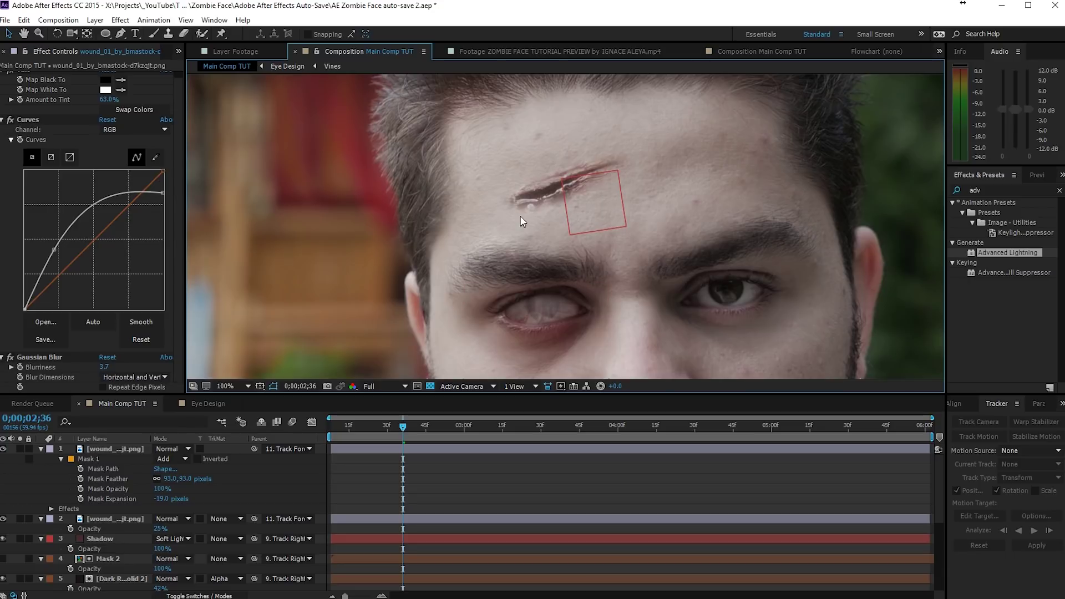
scroll(520, 215, down, 2)
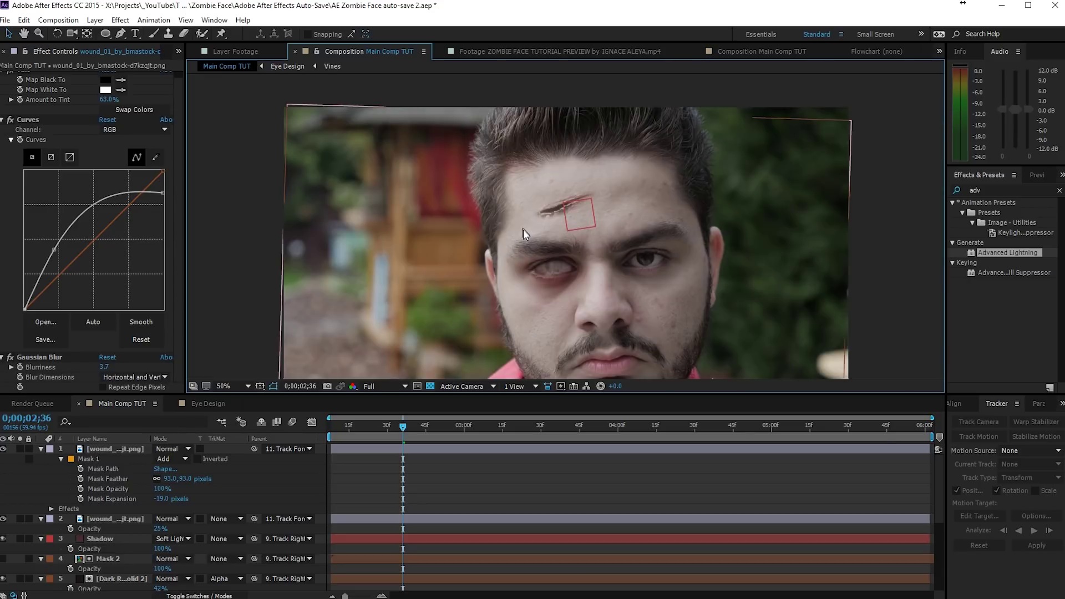
click(537, 472)
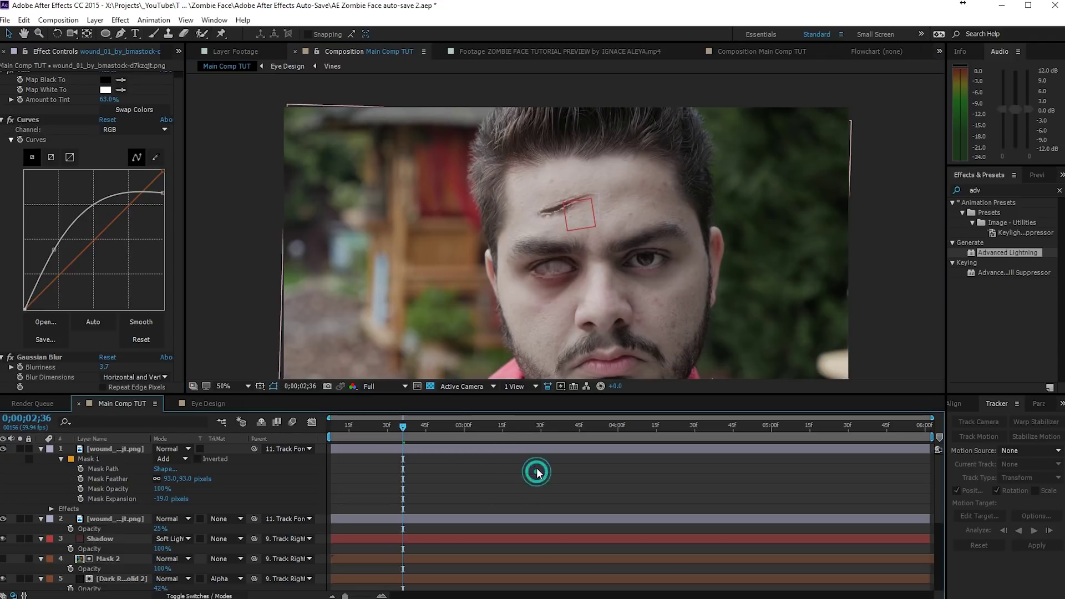
key(ctrl+a)
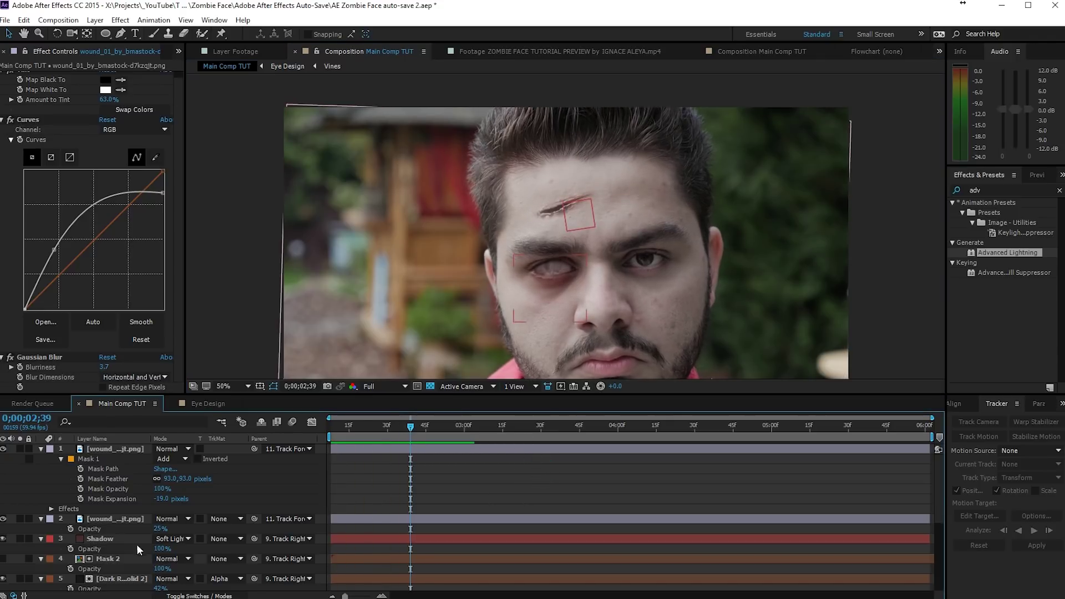
scroll(136, 544, down, 5)
Boost contrast in the Footage layer's secondary colour correction
click(112, 536)
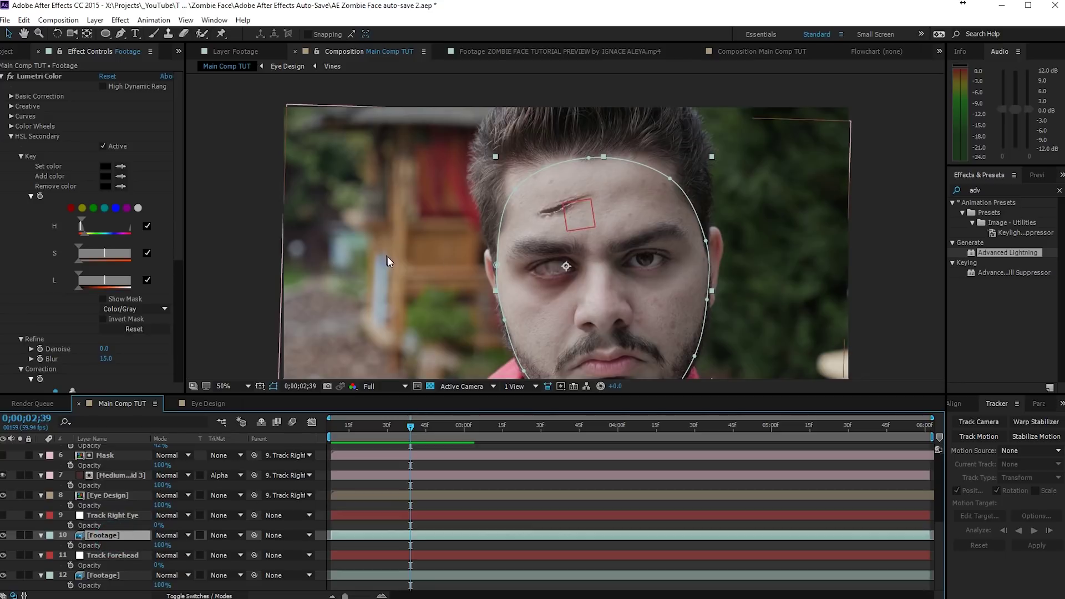
scroll(33, 286, down, 3)
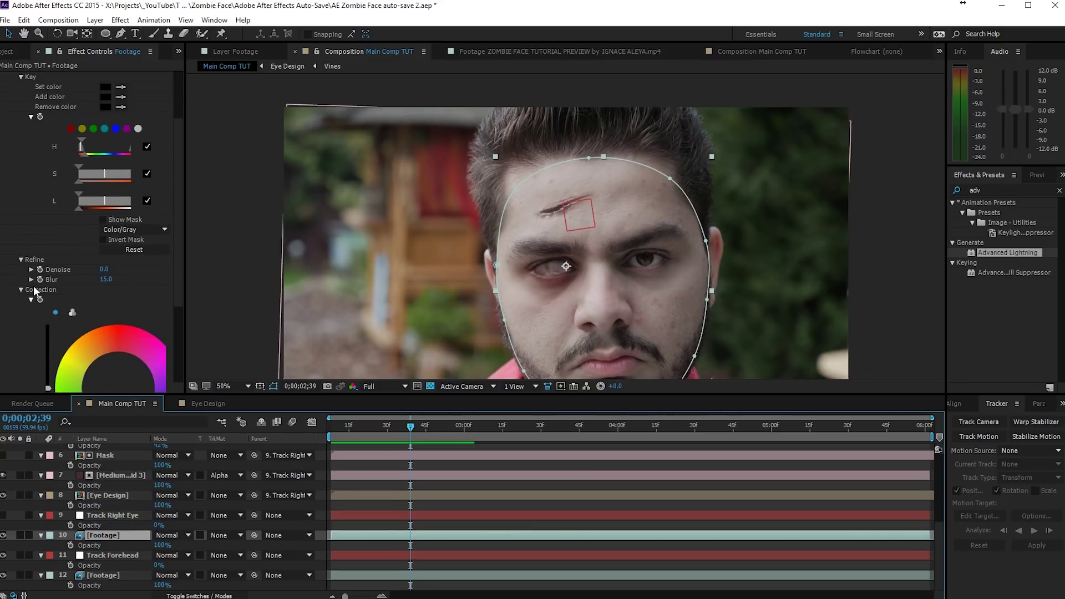
scroll(18, 325, down, 5)
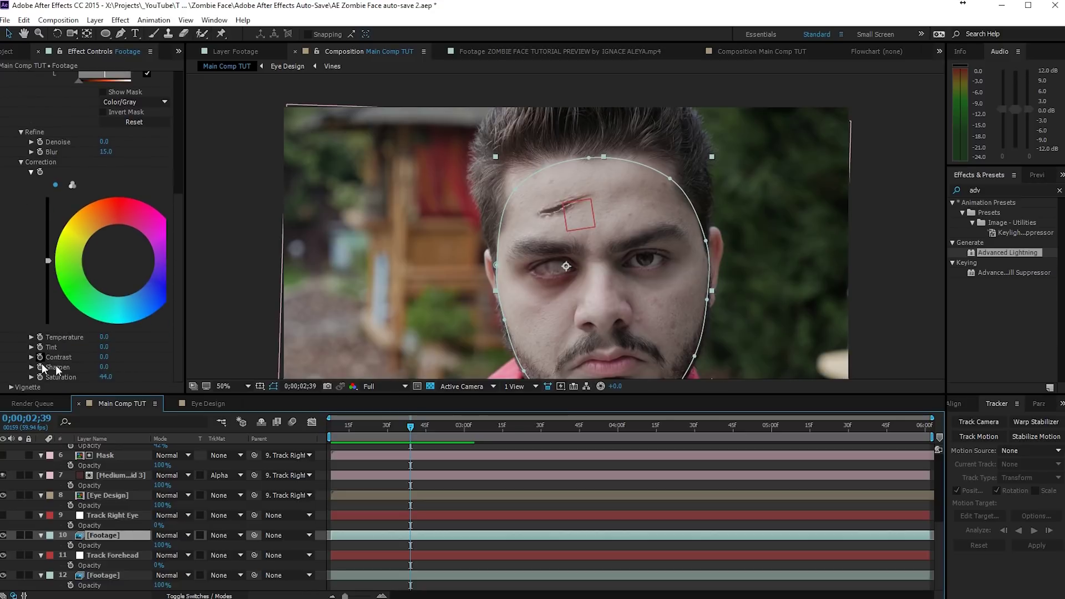
drag(106, 357, 155, 354)
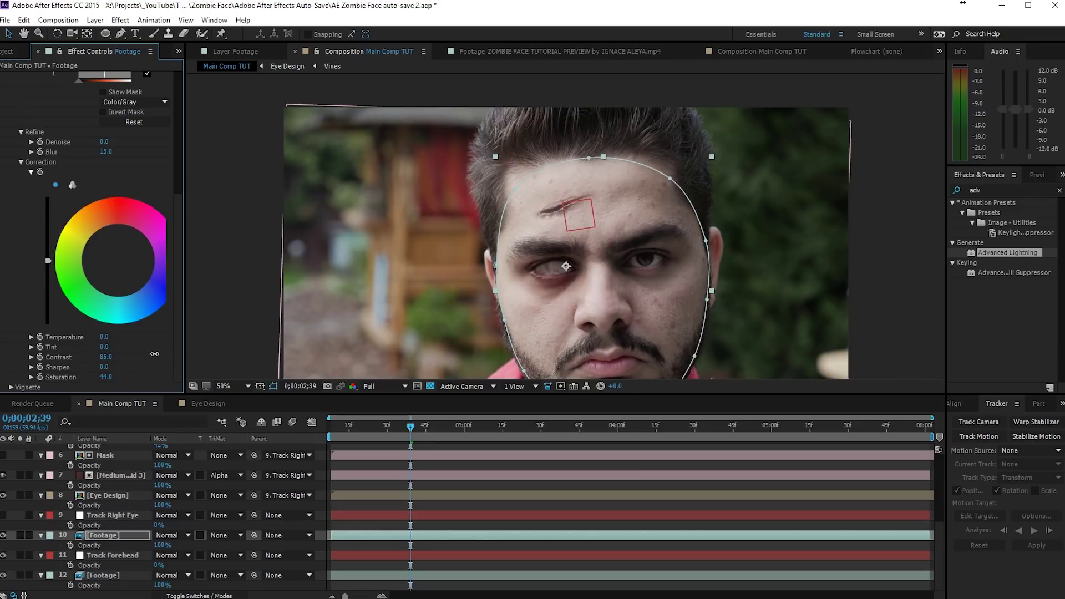
click(358, 461)
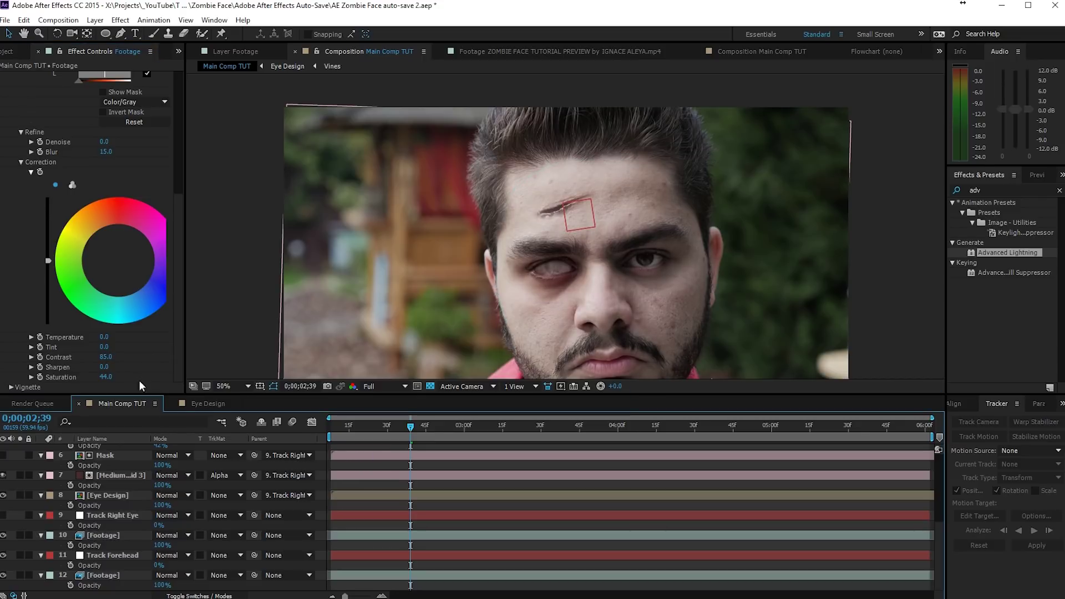
Confirm the Temperature value and raise the Footage's Sharpen to 38.0
click(106, 358)
key(Return)
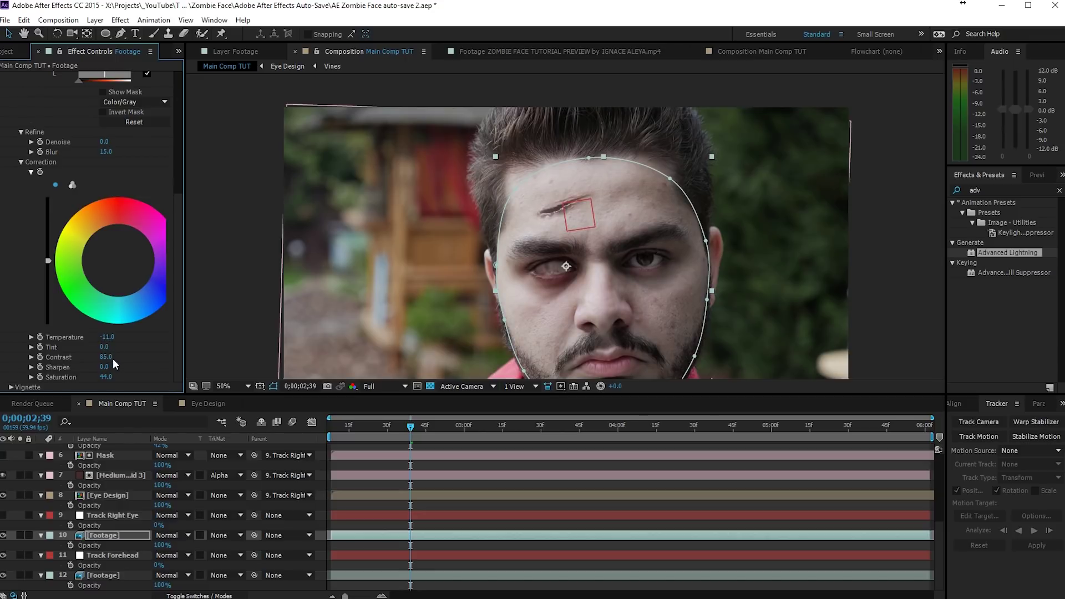
drag(103, 367, 122, 365)
click(12, 51)
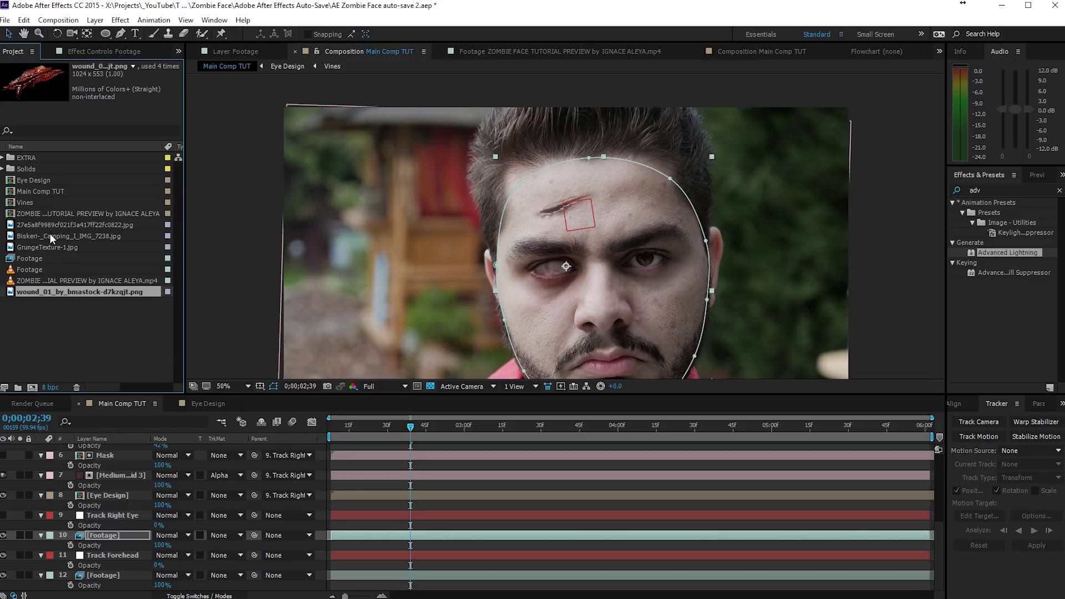
Add GrungeTexture-1.jpg in Multiply mode, then shift and narrow it to fit the face
click(31, 247)
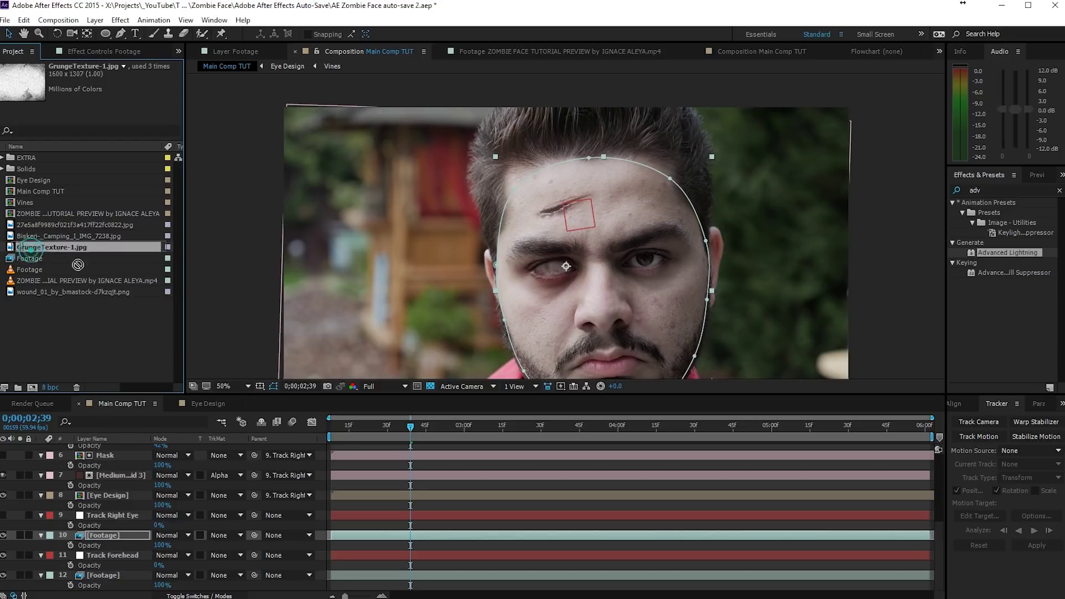
scroll(116, 453, up, 3)
drag(116, 453, 151, 448)
click(170, 449)
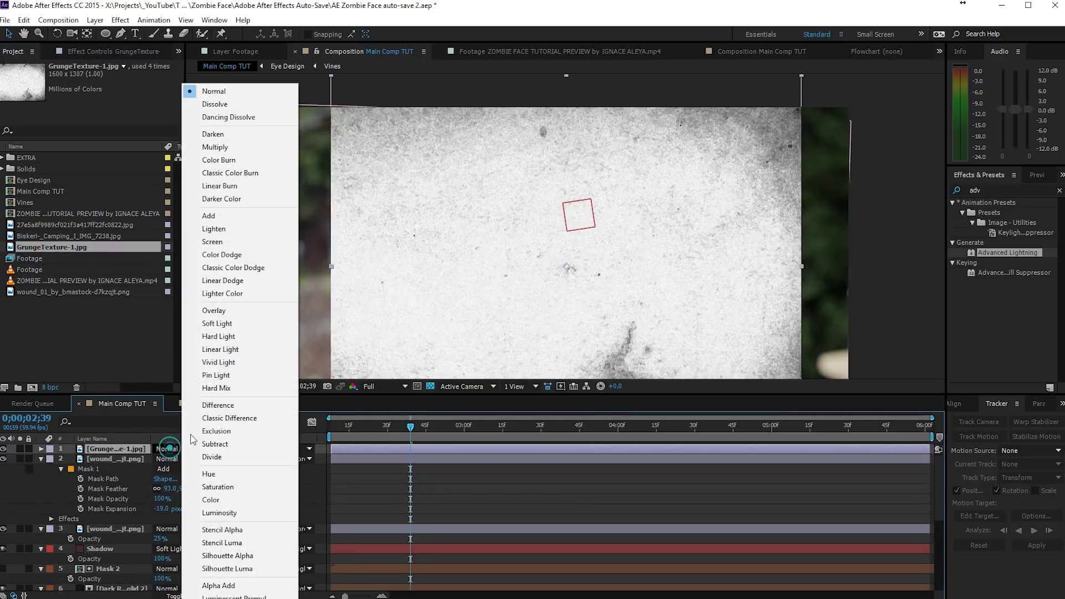
click(229, 324)
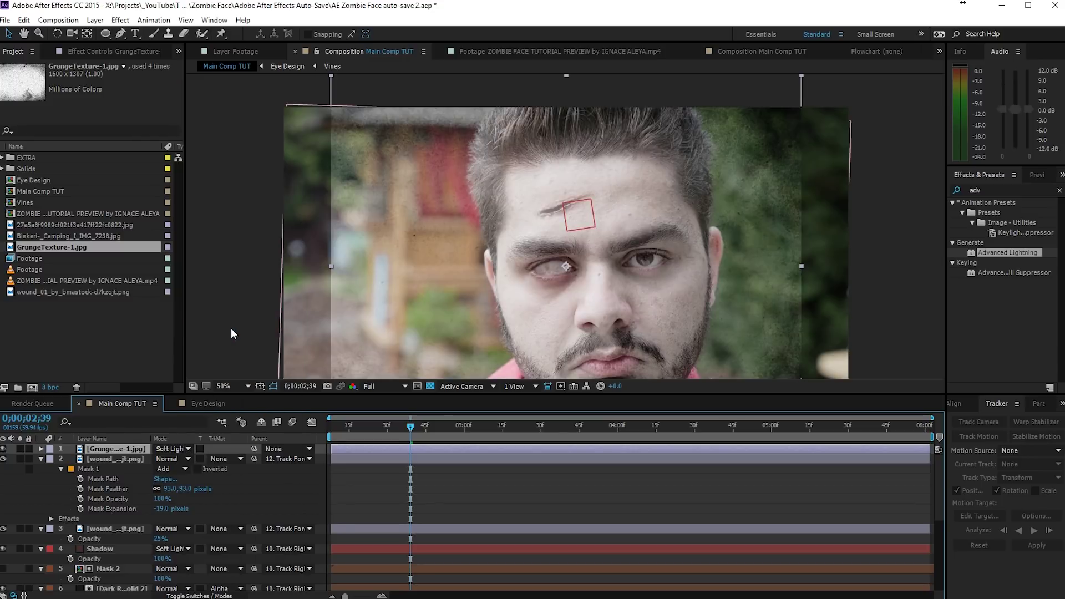
click(187, 449)
click(227, 148)
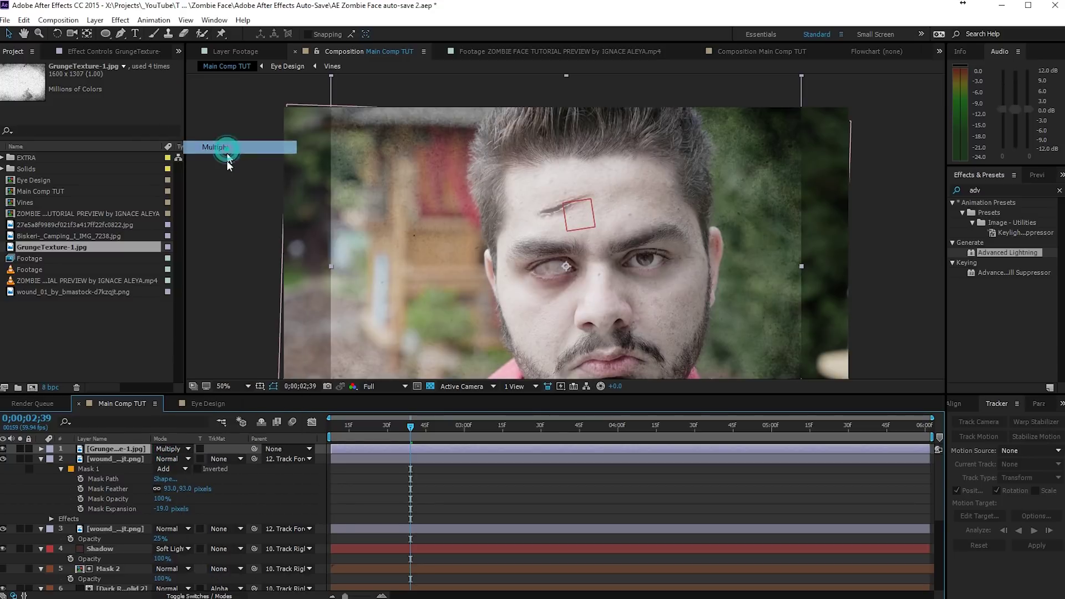
drag(633, 178, 649, 222)
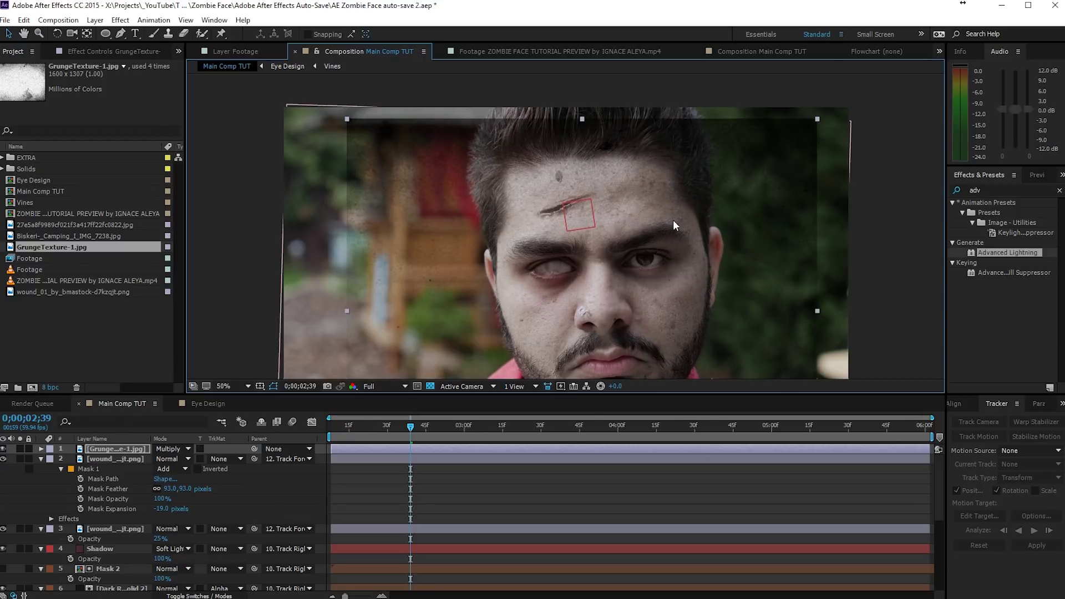
drag(817, 119, 761, 118)
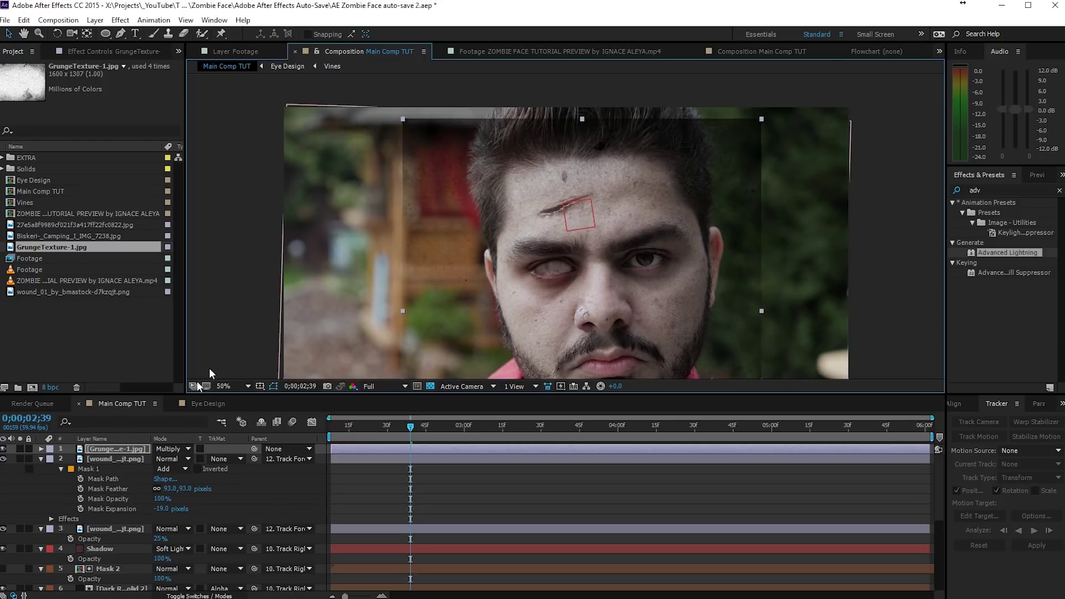
Move the grunge layer above Footage and place a duplicate of Footage above the grunge
click(132, 454)
scroll(109, 578, down, 5)
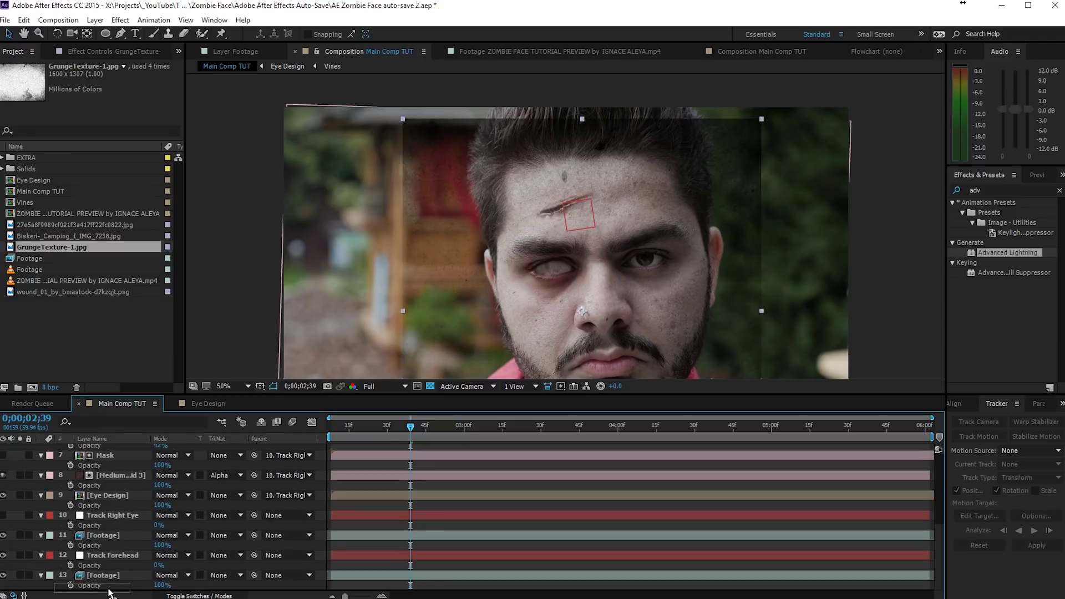
drag(109, 593, 116, 530)
click(99, 536)
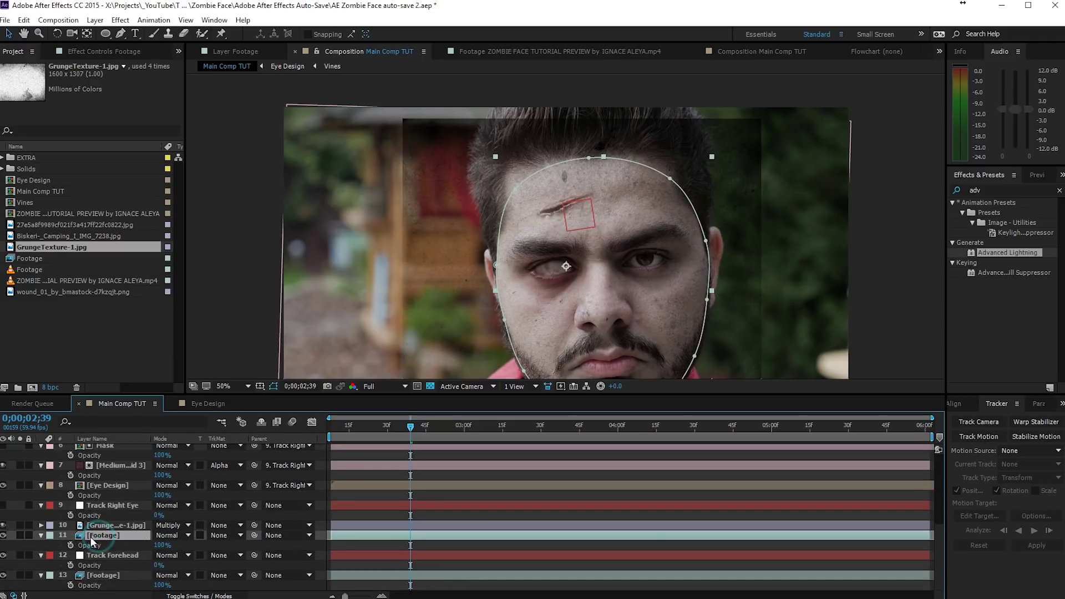
key(ctrl+d)
drag(103, 536, 94, 531)
Set the grunge layer's TrkMat to Alpha Matte from the Footage copy
click(111, 536)
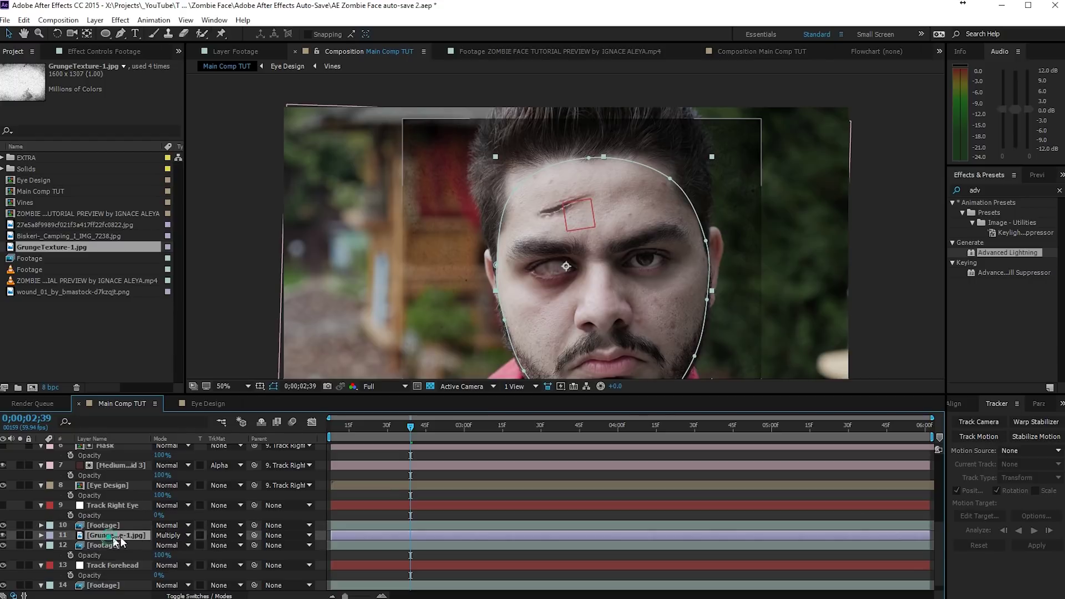
click(226, 535)
click(251, 484)
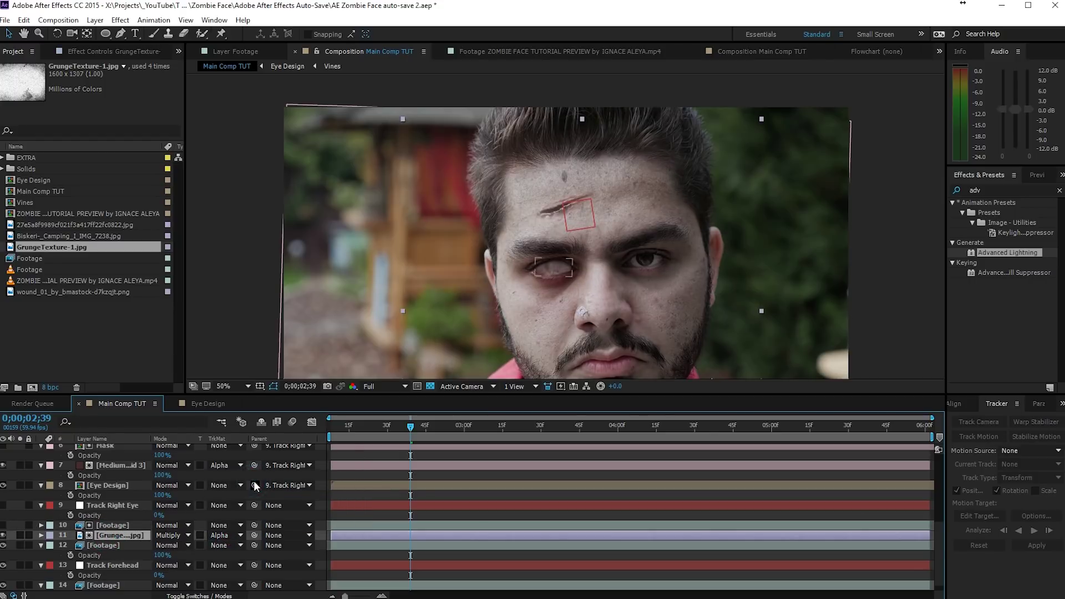
click(401, 477)
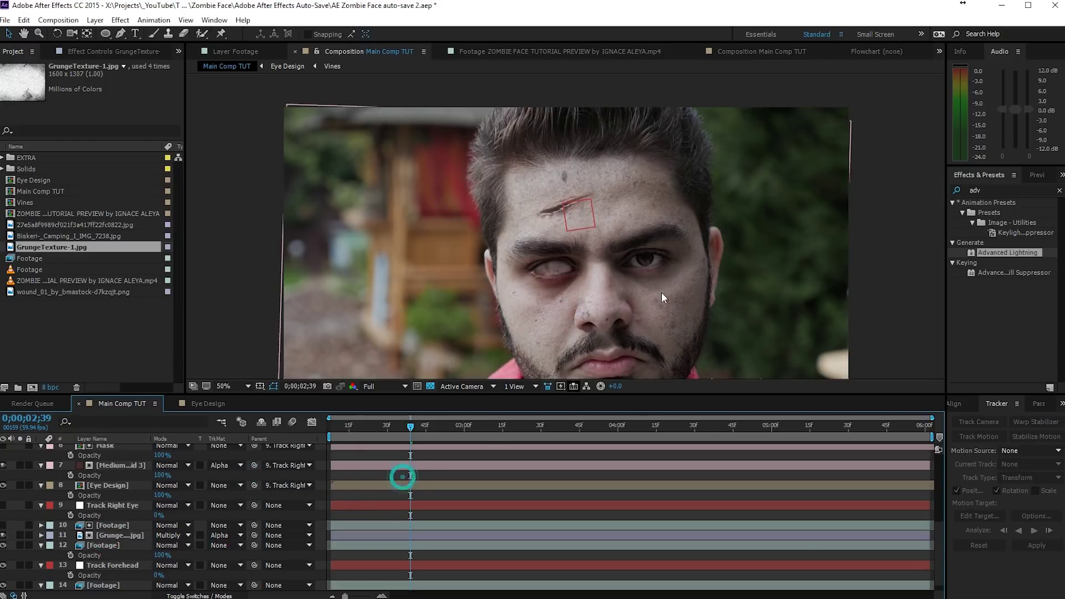
click(109, 536)
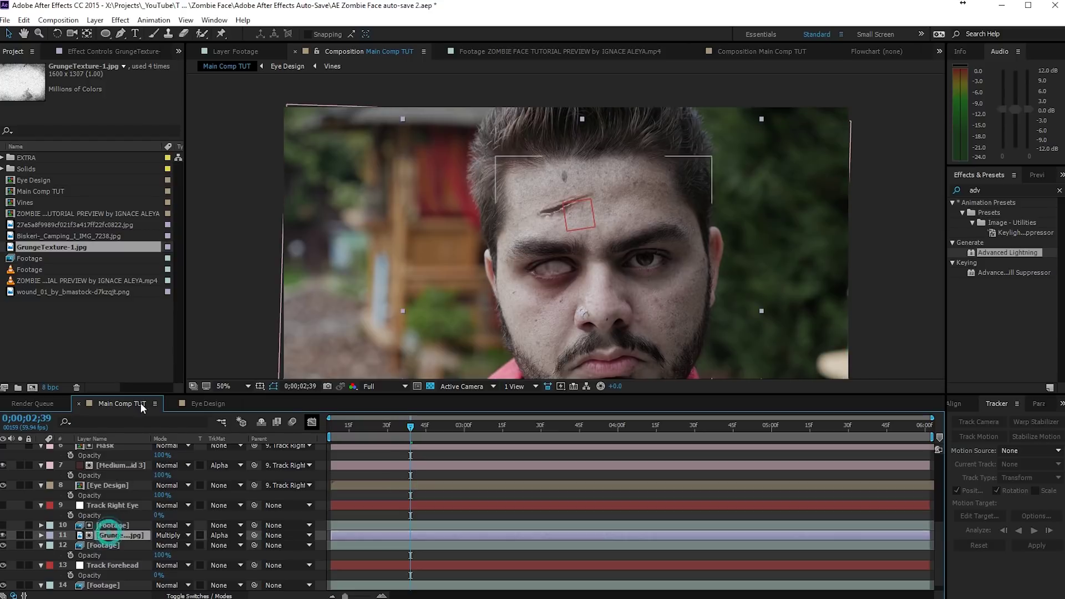
Add a Gaussian Blur with Blurriness 4.3 to the grunge texture
click(120, 20)
click(33, 102)
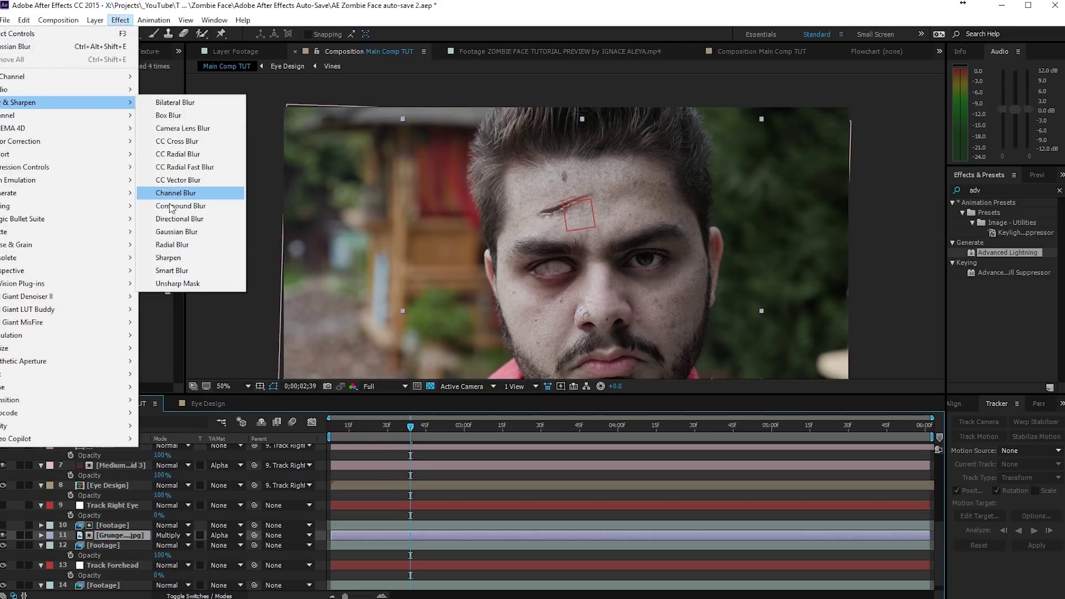
click(177, 232)
drag(104, 87, 119, 89)
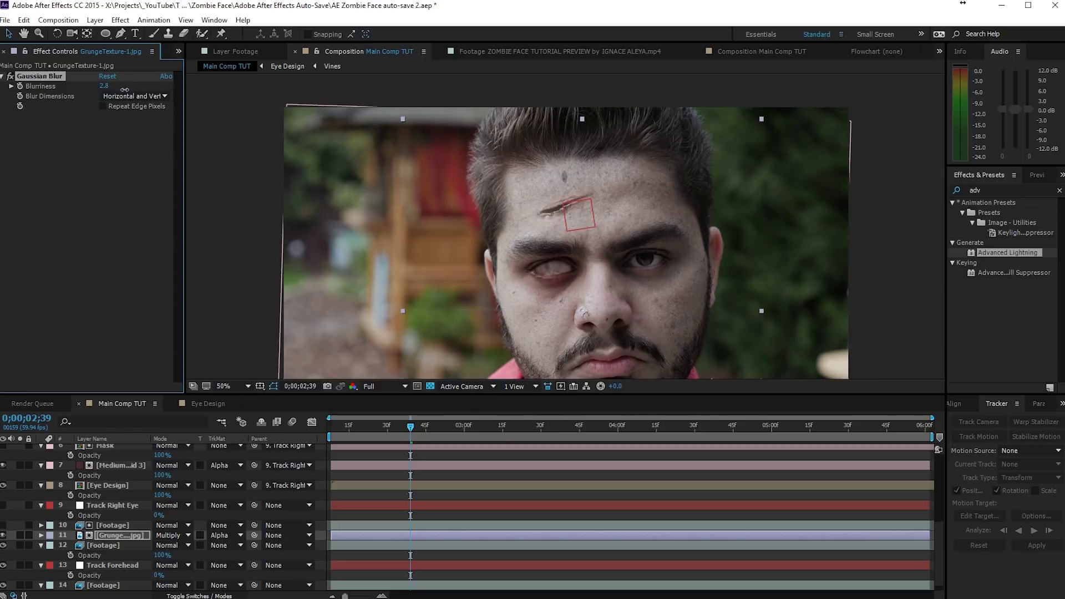
drag(129, 90, 134, 90)
Lower the grunge texture's opacity to 59% and hide it to compare
click(136, 535)
key(t)
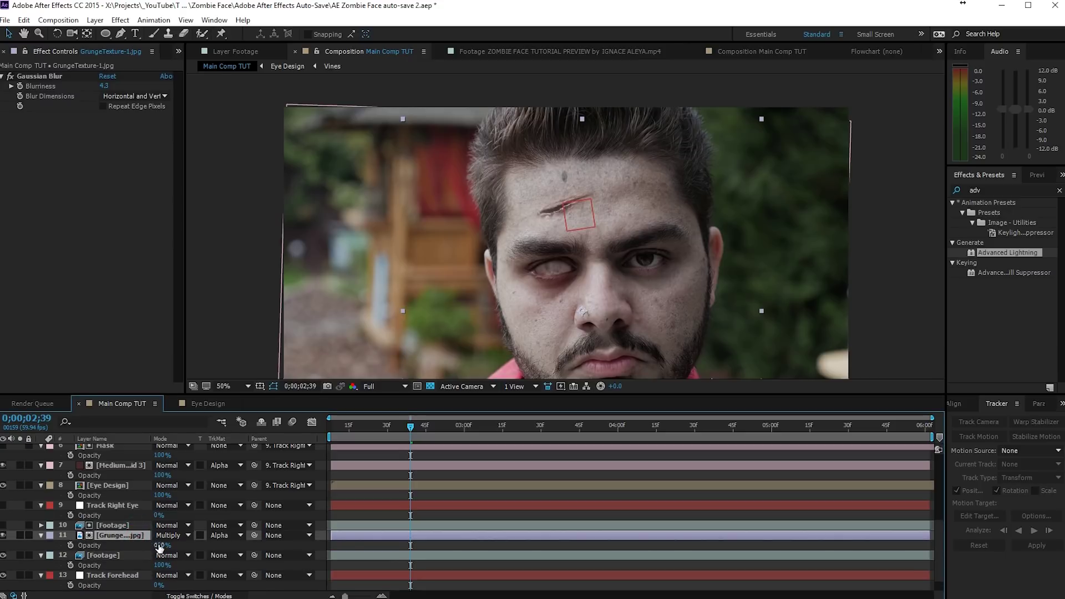
drag(159, 548, 121, 551)
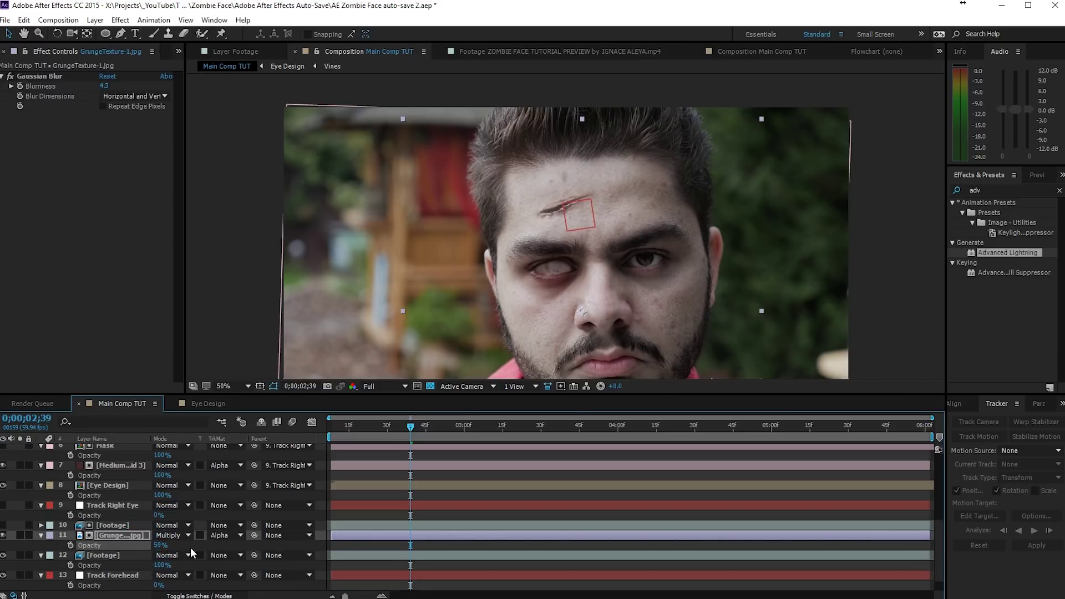
click(3, 535)
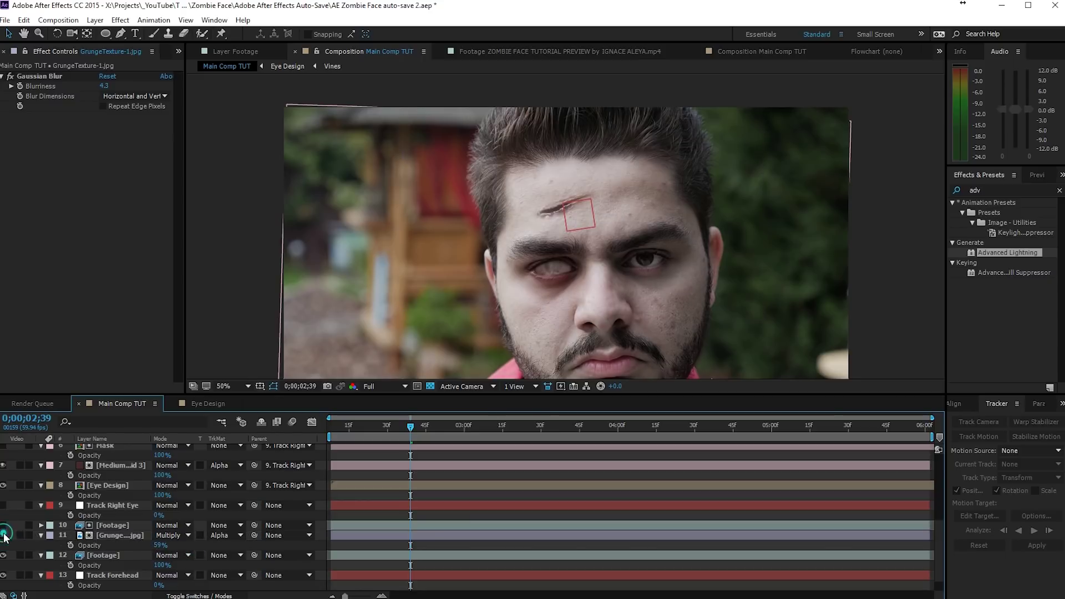
Toggle the grunge overlay to compare, leave it on, and fit the frame in the viewer
click(4, 535)
click(4, 535)
click(4, 536)
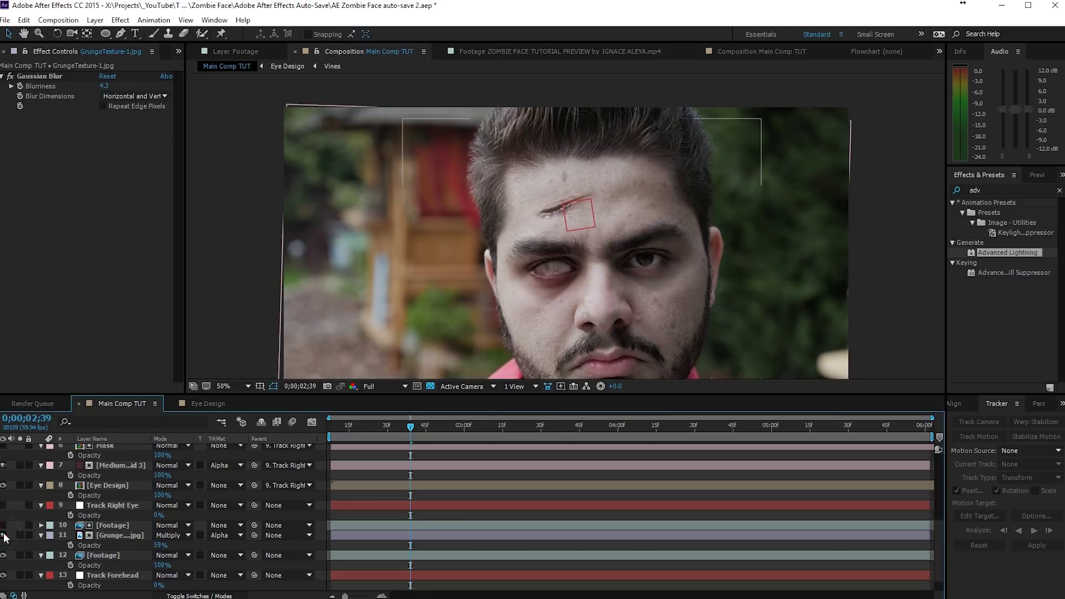
click(248, 387)
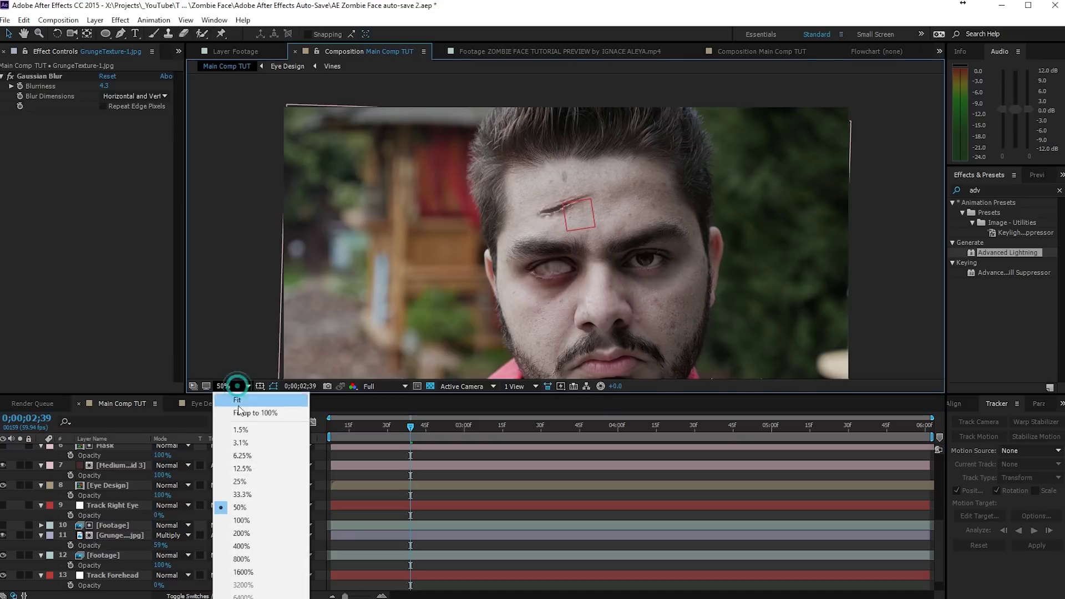
click(239, 416)
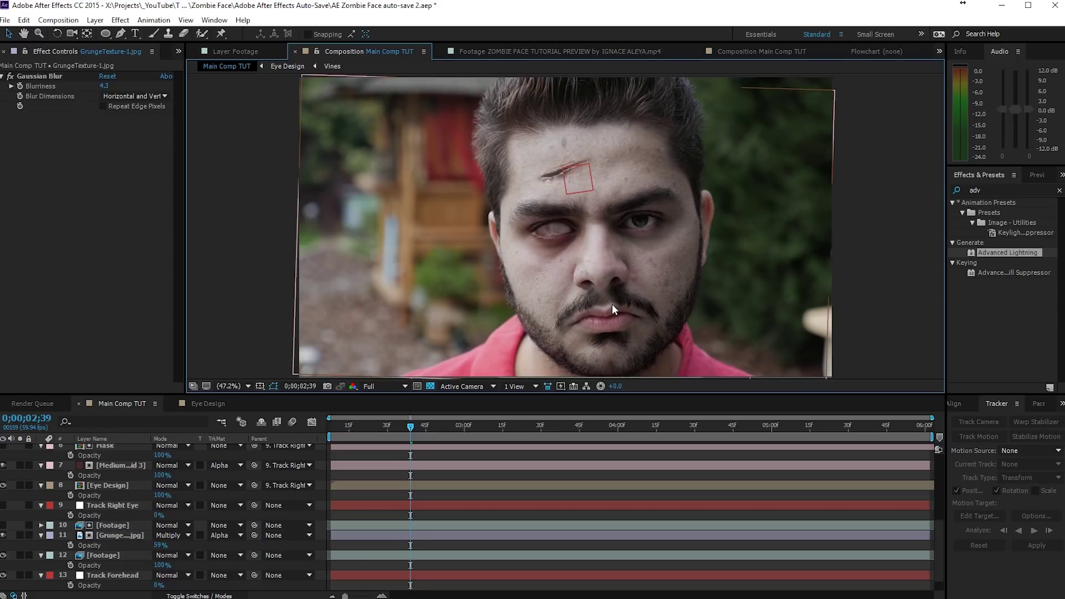
Collapse the properties of both wound layers to tidy the timeline
scroll(129, 569, down, 1)
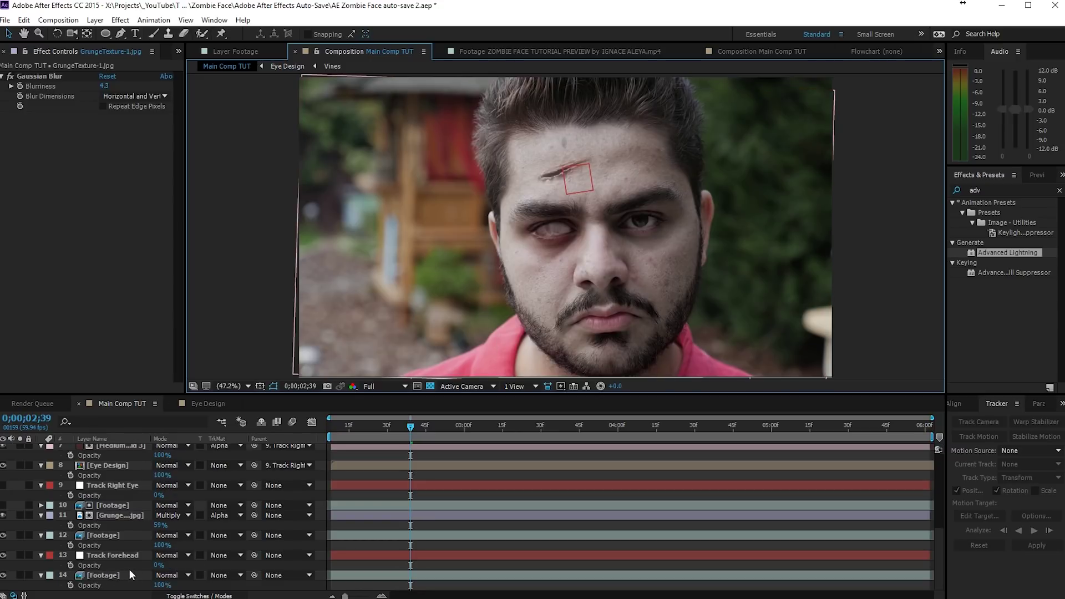
click(105, 552)
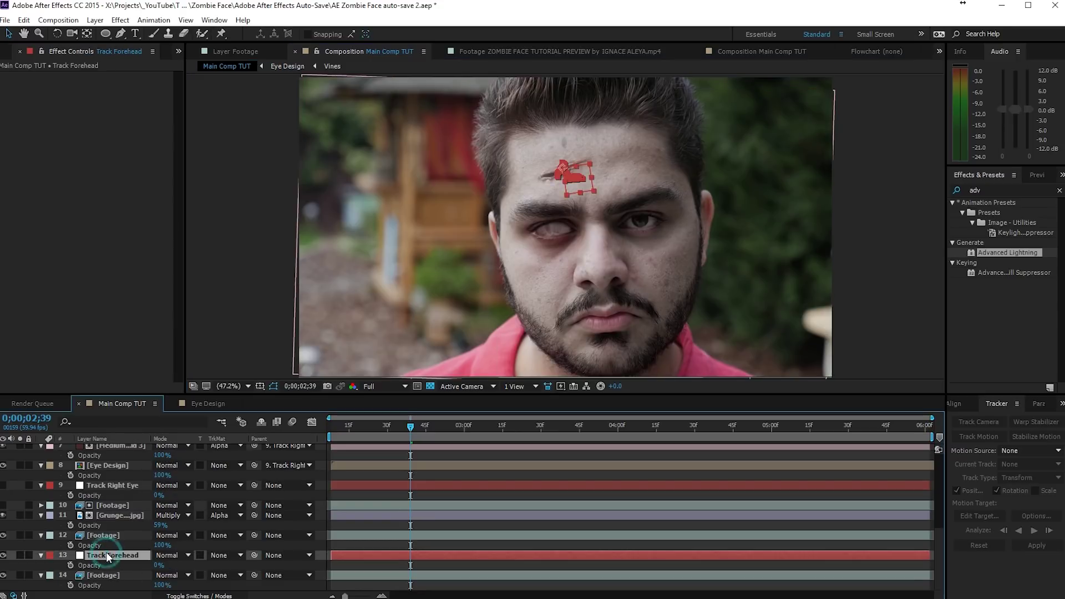
click(375, 530)
scroll(374, 529, up, 5)
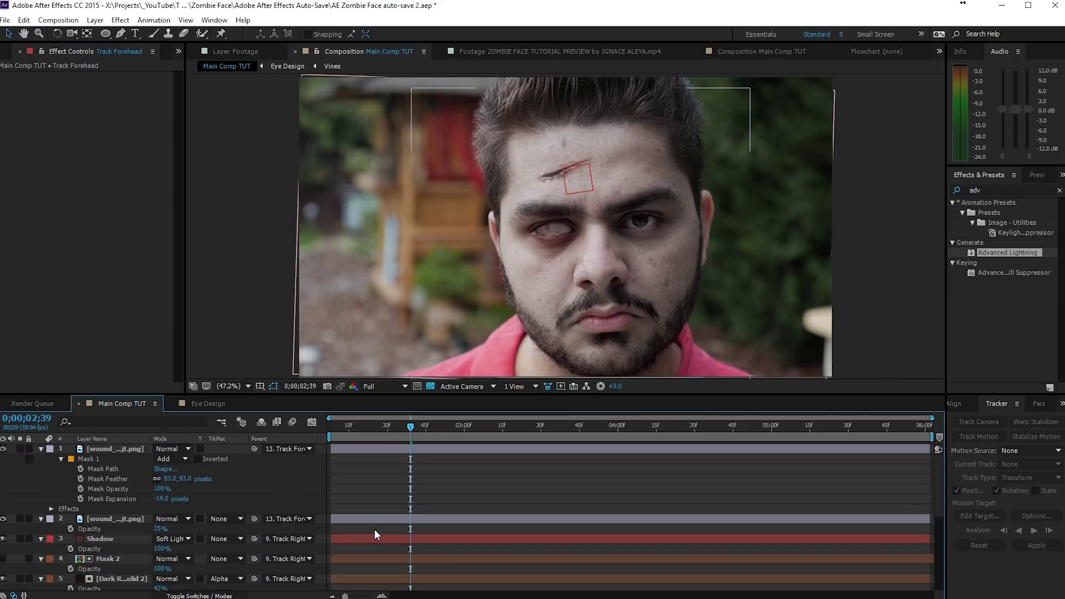
click(40, 449)
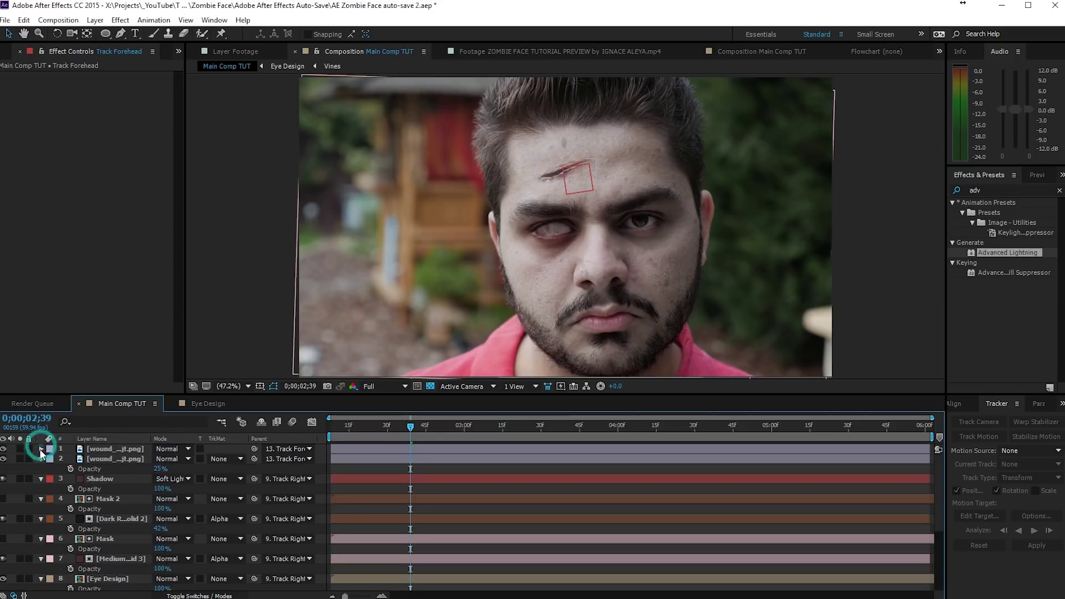
click(40, 457)
click(70, 467)
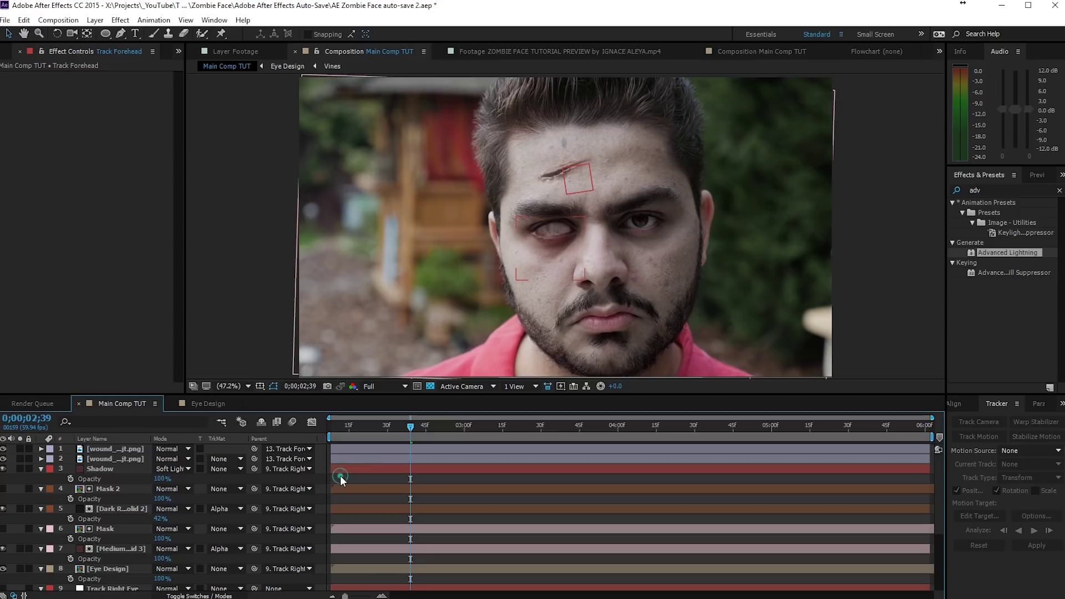
click(95, 20)
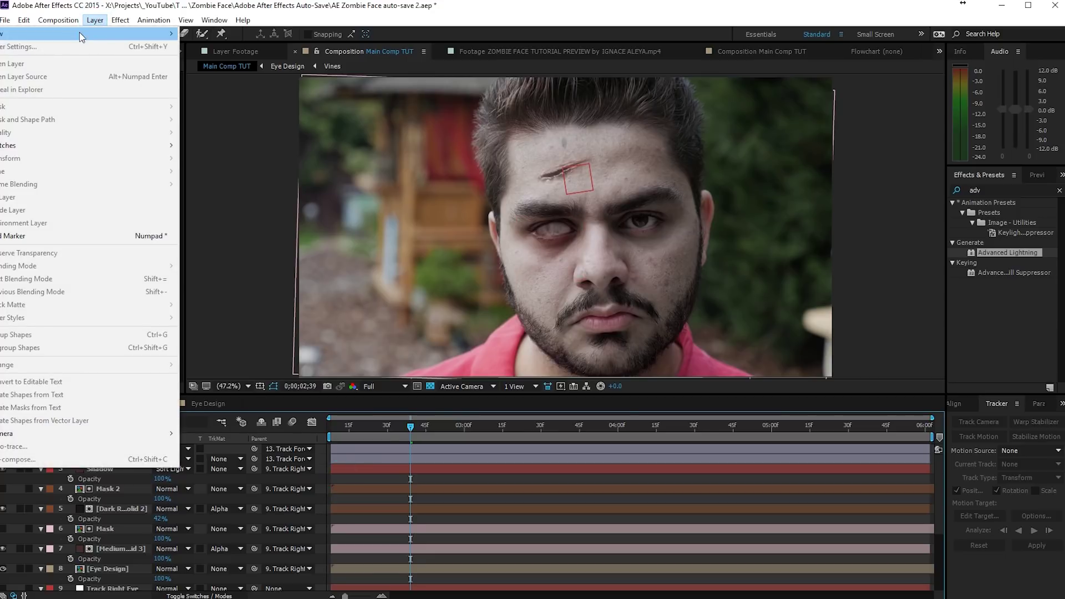
Add a new adjustment layer named Colorgrading
mouse_move(79, 32)
click(234, 115)
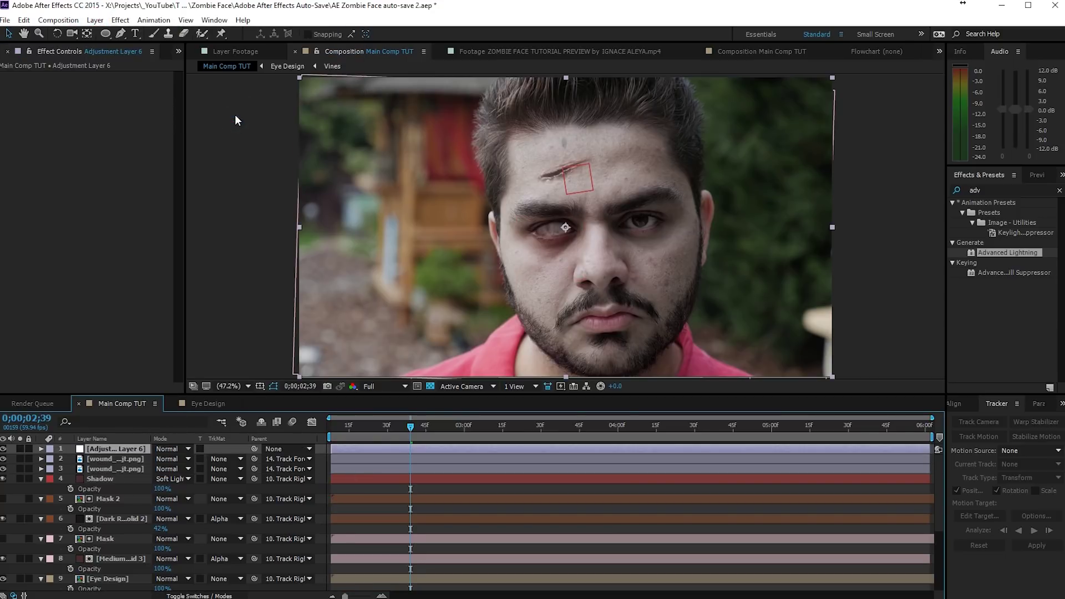
key(Return)
text(Colorgradi)
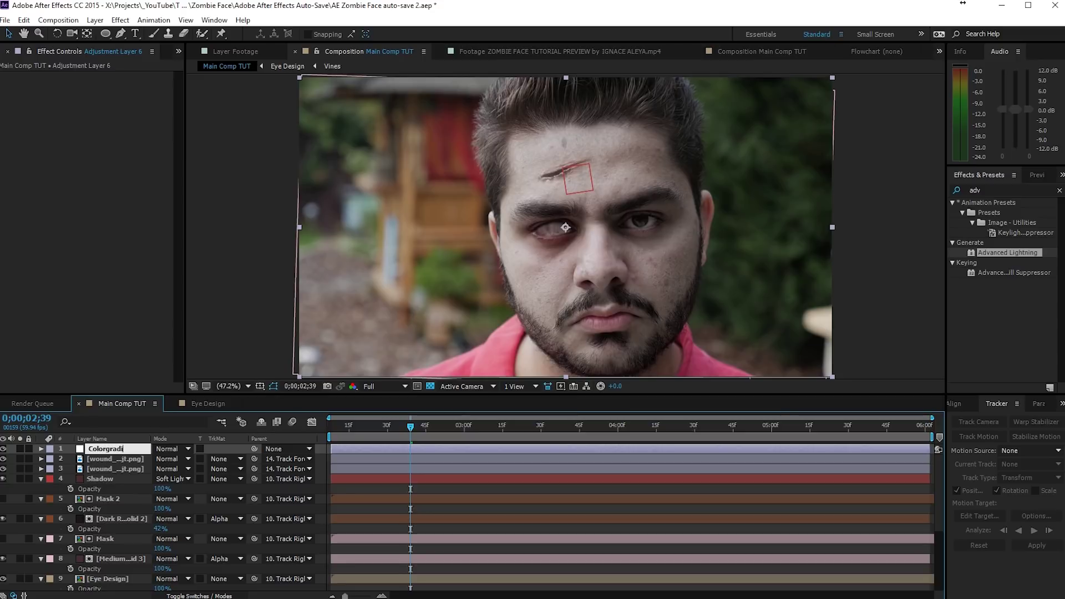
text(ng)
key(Return)
Apply Color LUT to the Colorgrading layer using Apocalypse.3dl
click(984, 187)
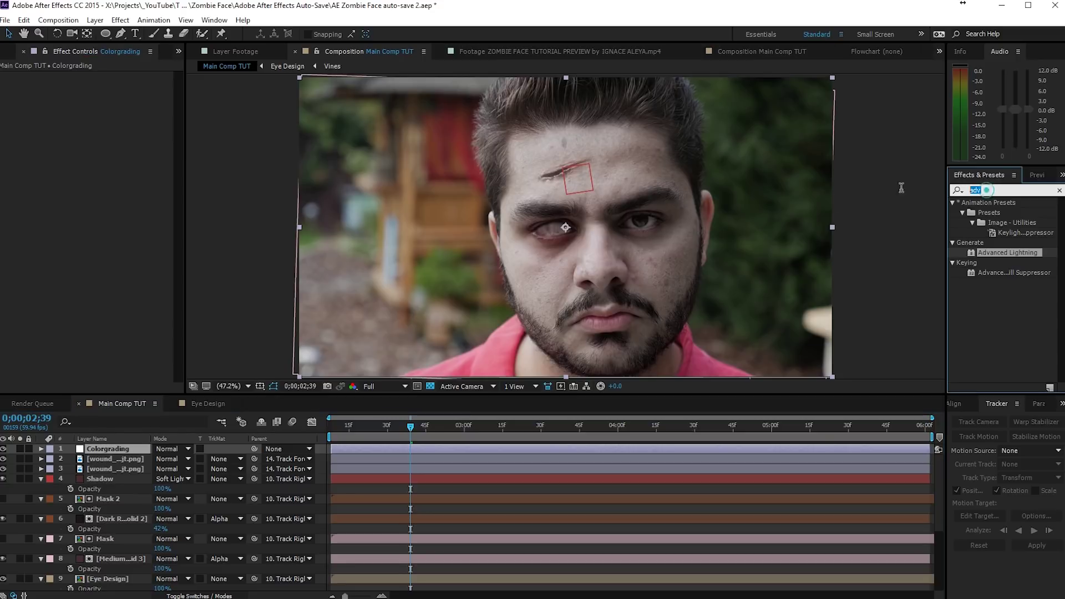
text(lut)
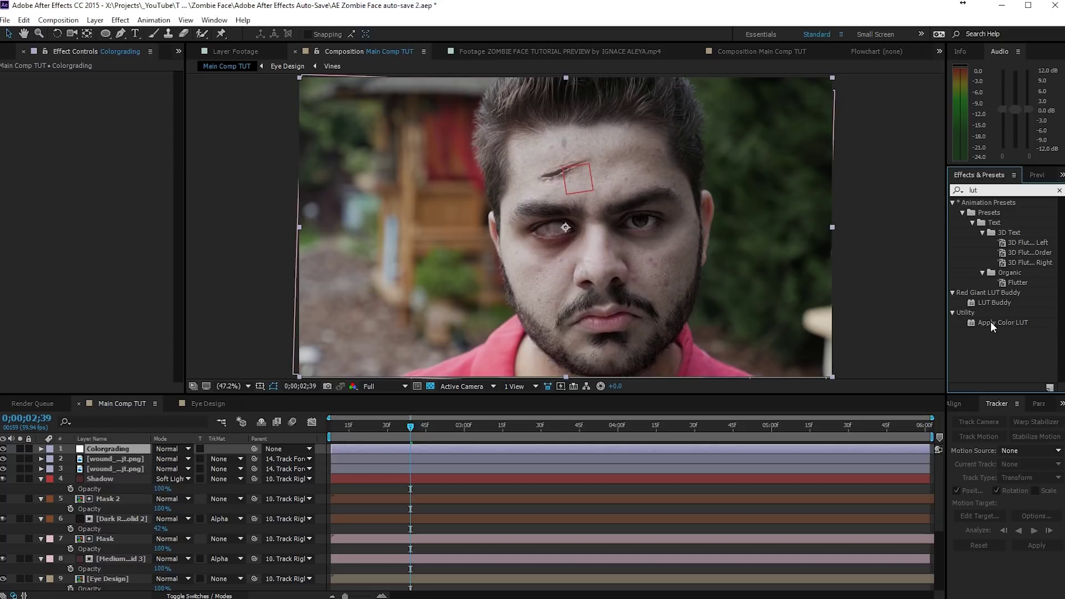
drag(995, 322, 591, 445)
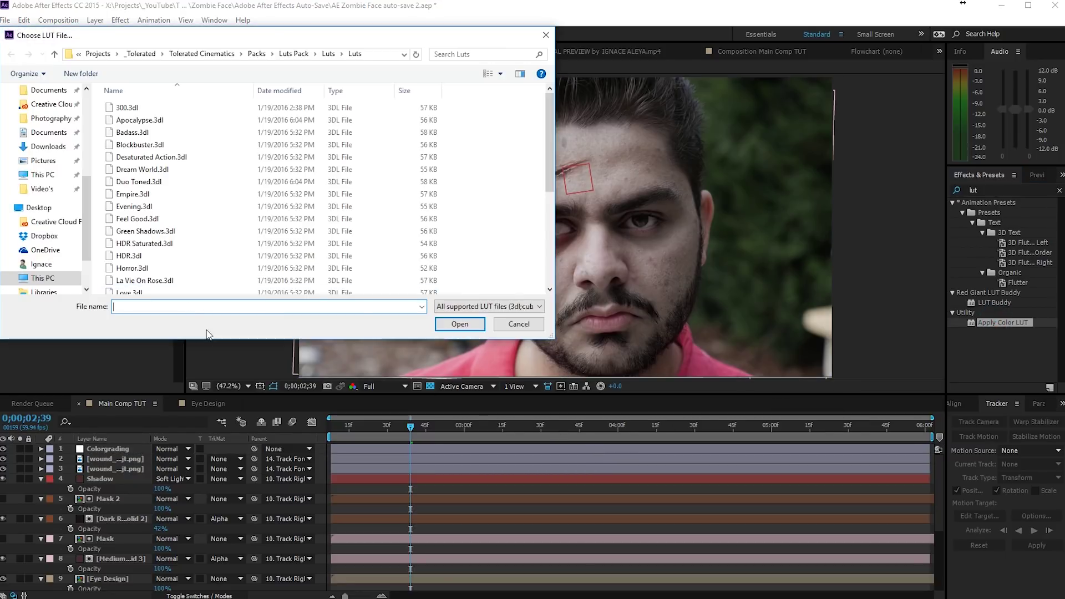
click(147, 120)
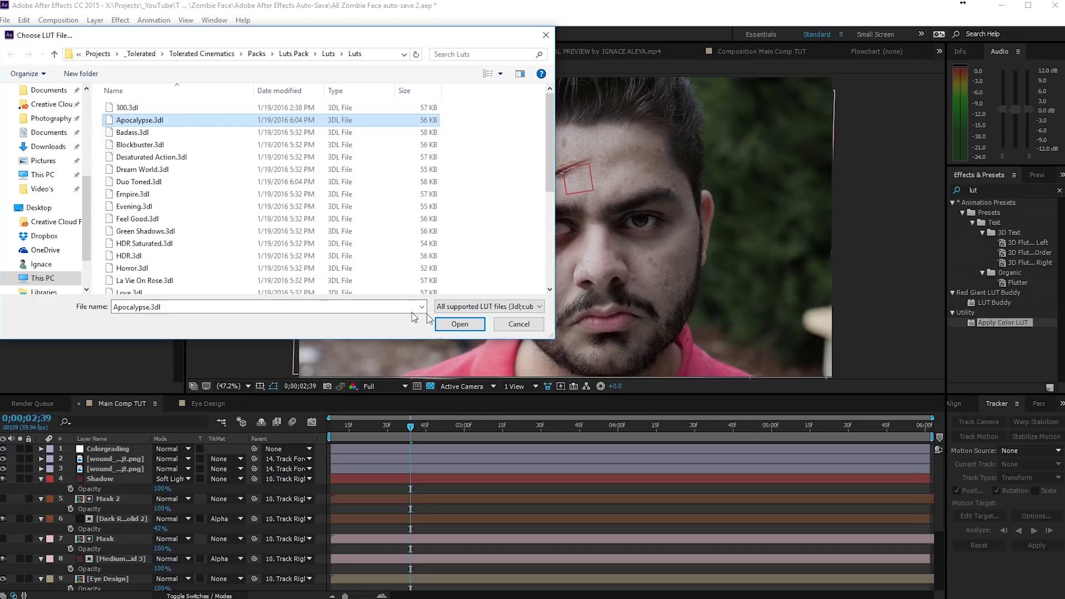
click(457, 325)
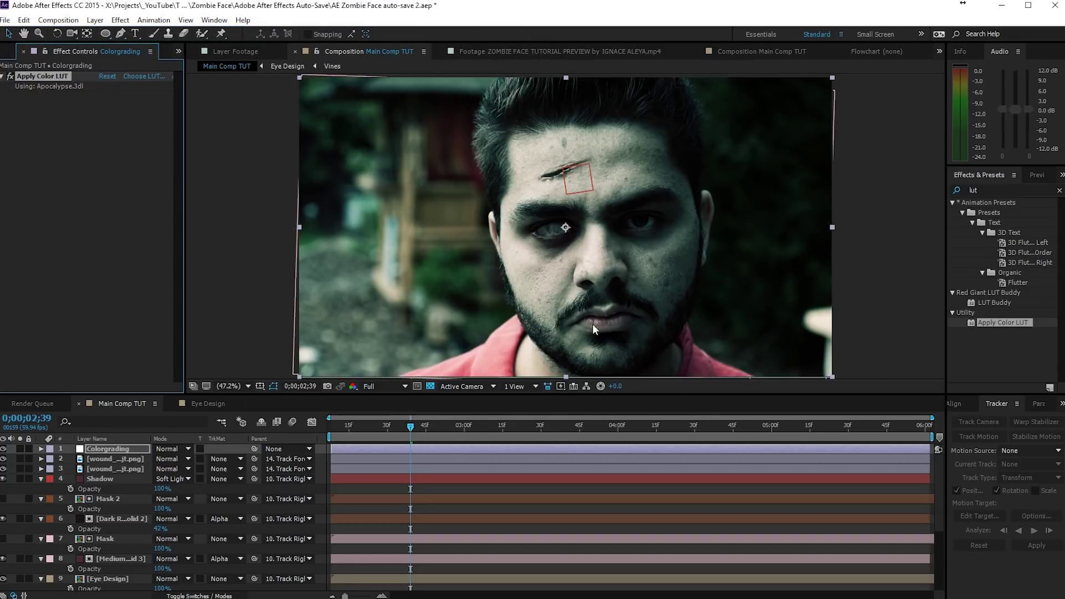
Set the Colorgrading layer's opacity to 50% and toggle its visibility to compare
click(144, 448)
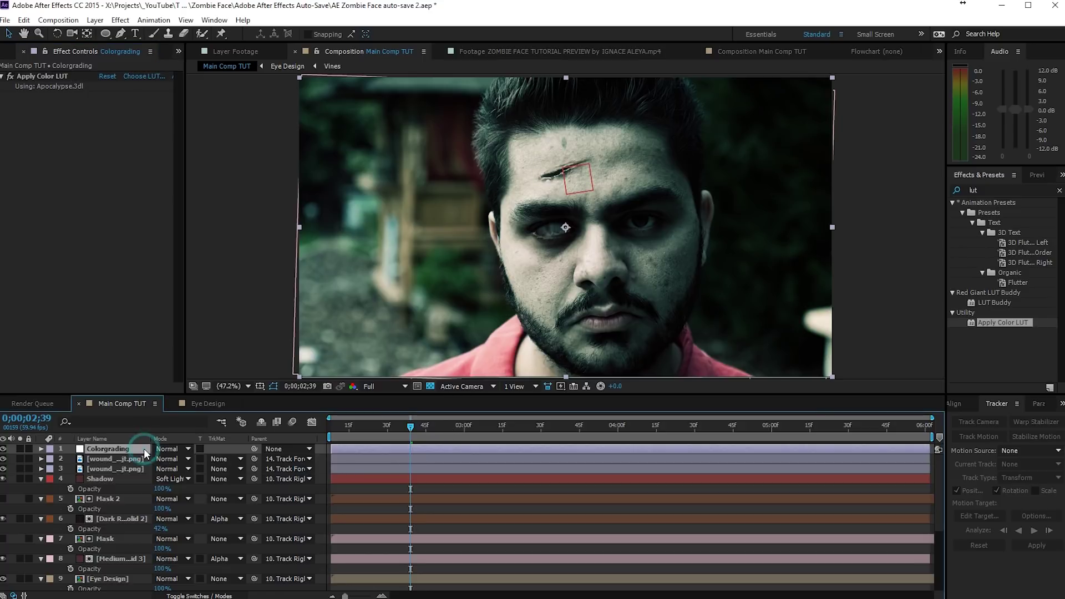
key(t)
drag(158, 460, 130, 461)
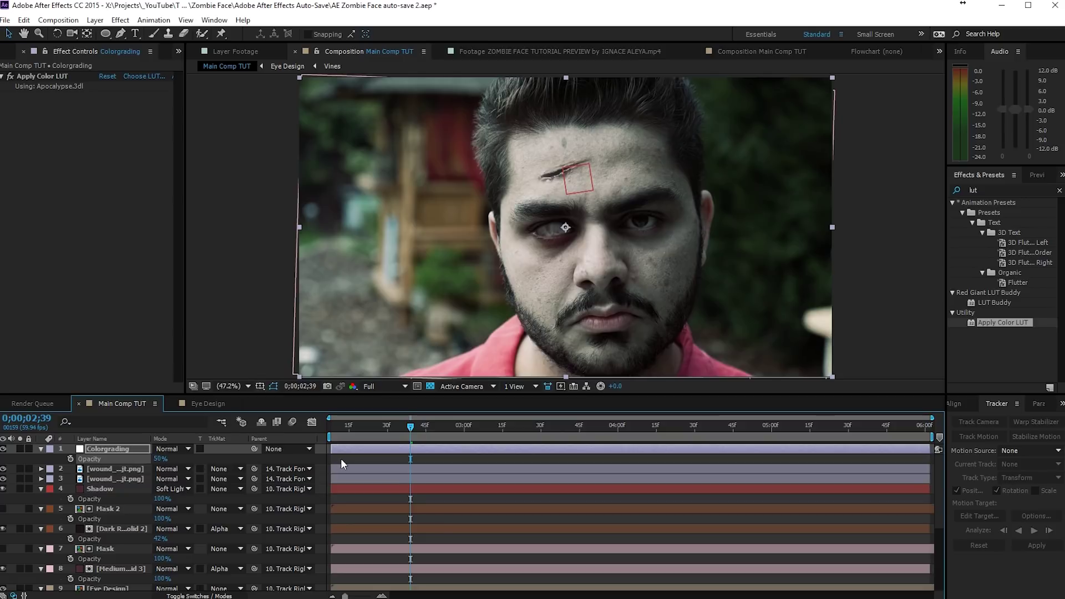
click(341, 458)
click(3, 450)
click(2, 450)
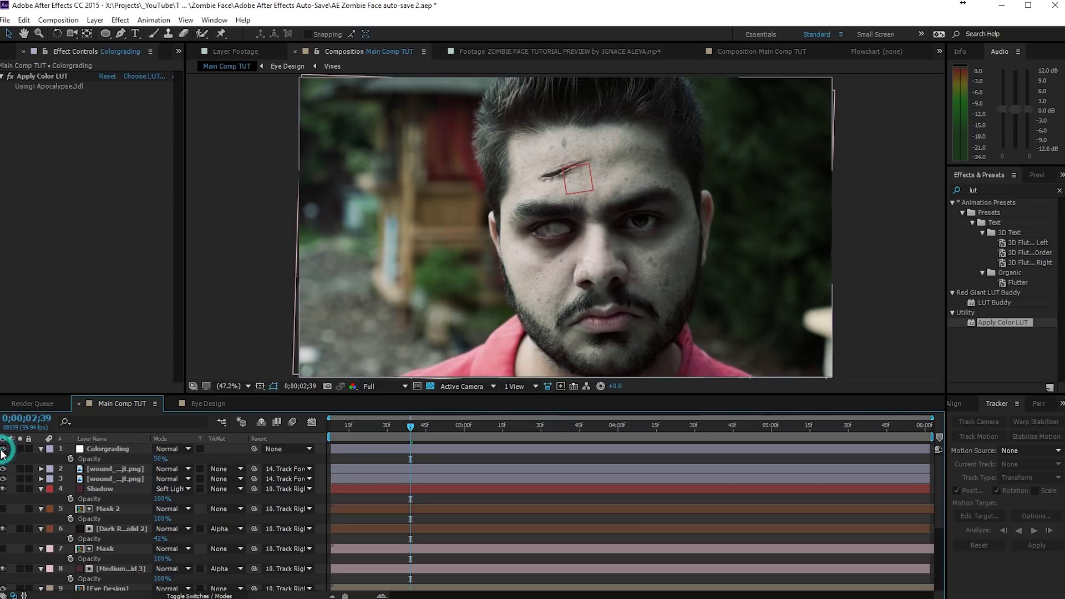
click(2, 449)
click(3, 450)
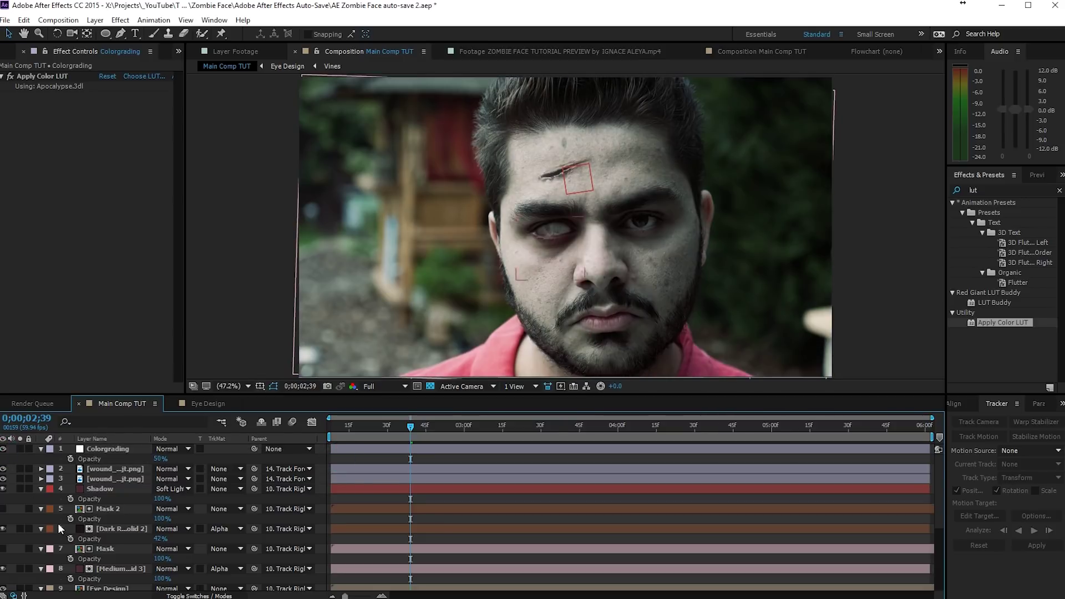
Raise the Footage layer's Lumetri HSL Secondary Saturation from 44 to 55
scroll(91, 555, down, 5)
click(105, 536)
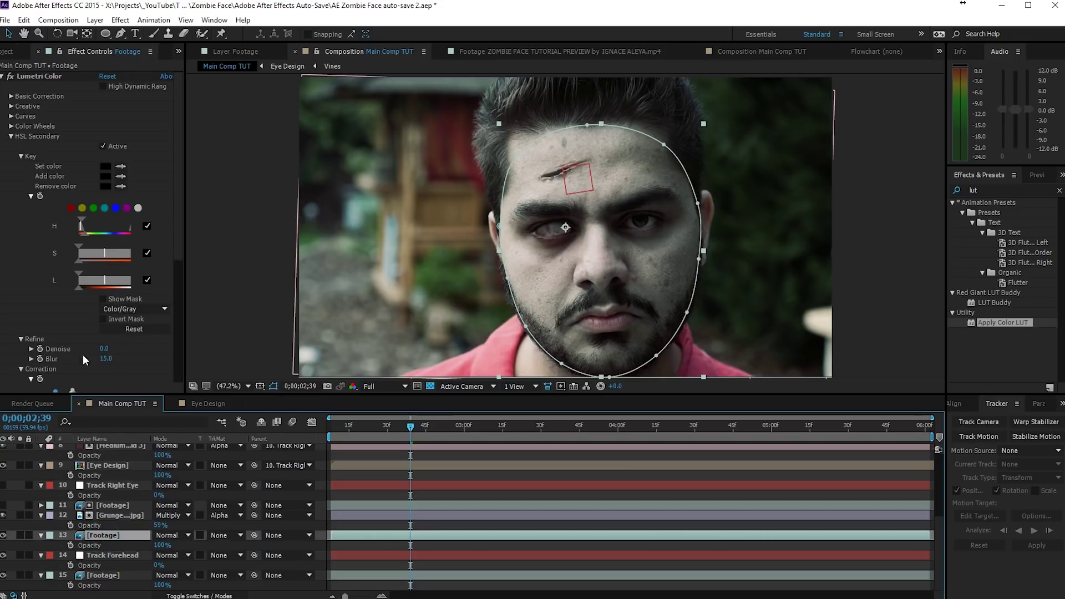
scroll(42, 365, down, 5)
scroll(43, 369, down, 1)
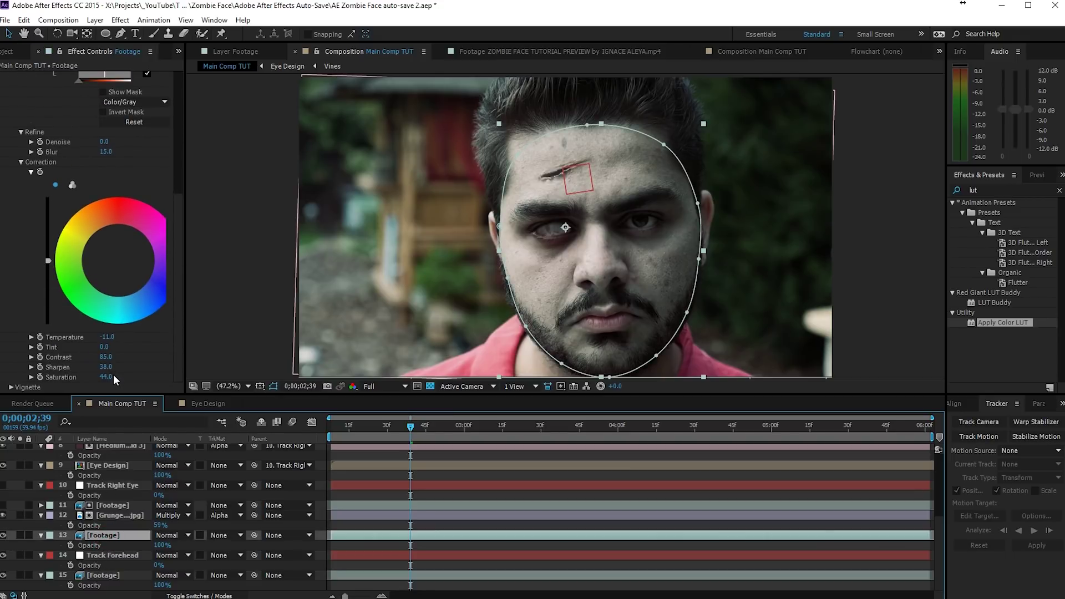
drag(113, 376, 113, 380)
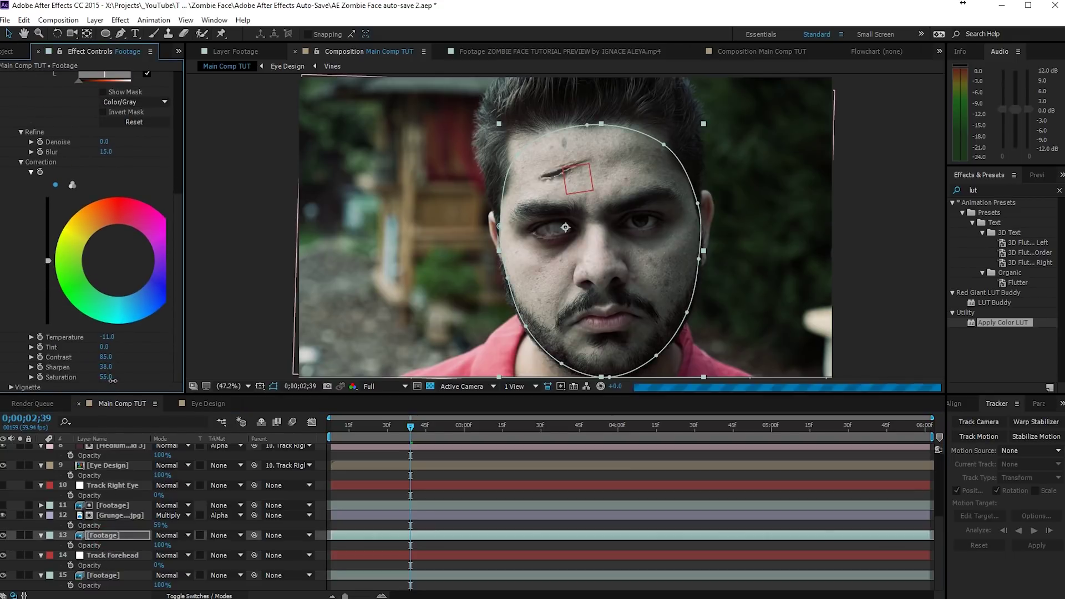
scroll(89, 489, up, 5)
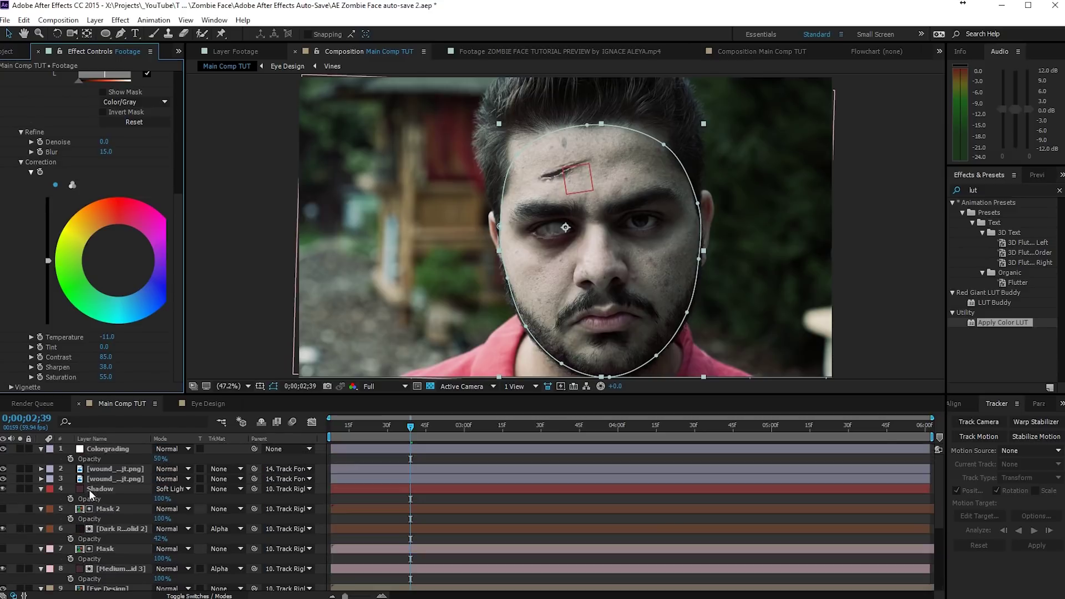
click(96, 448)
Preview the Desaturated Action.3dl and Empire.3dl LUTs, and raise Colorgrading opacity to 68%
click(124, 75)
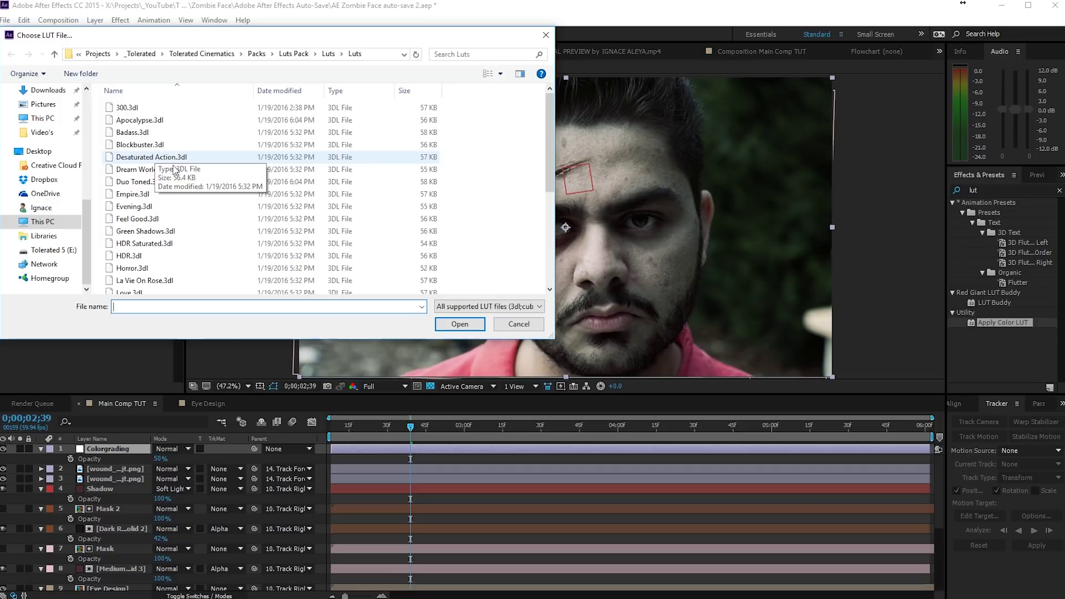
click(146, 157)
click(460, 324)
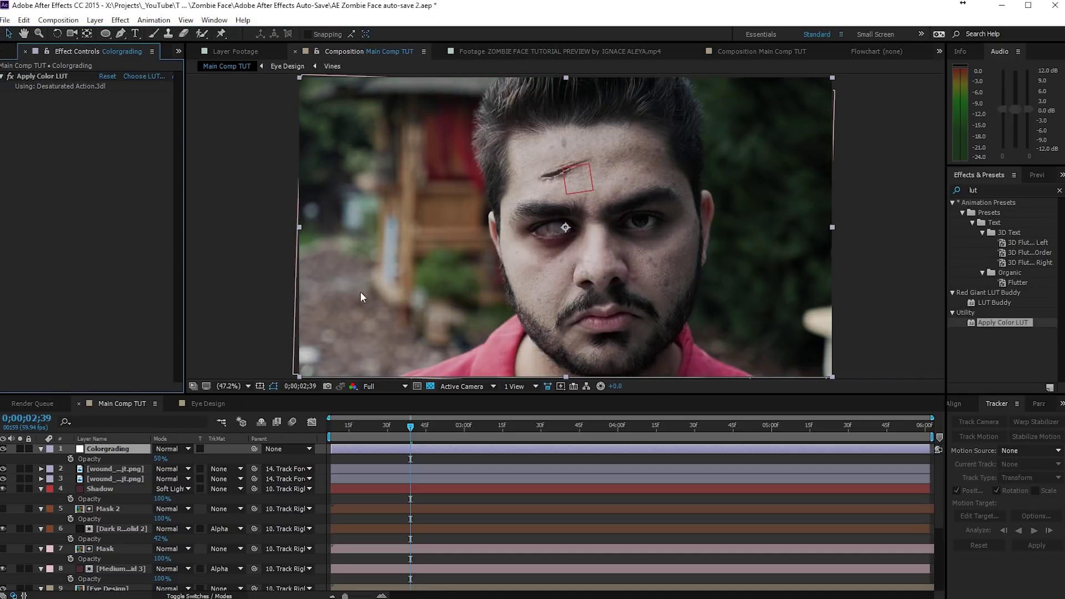
click(136, 76)
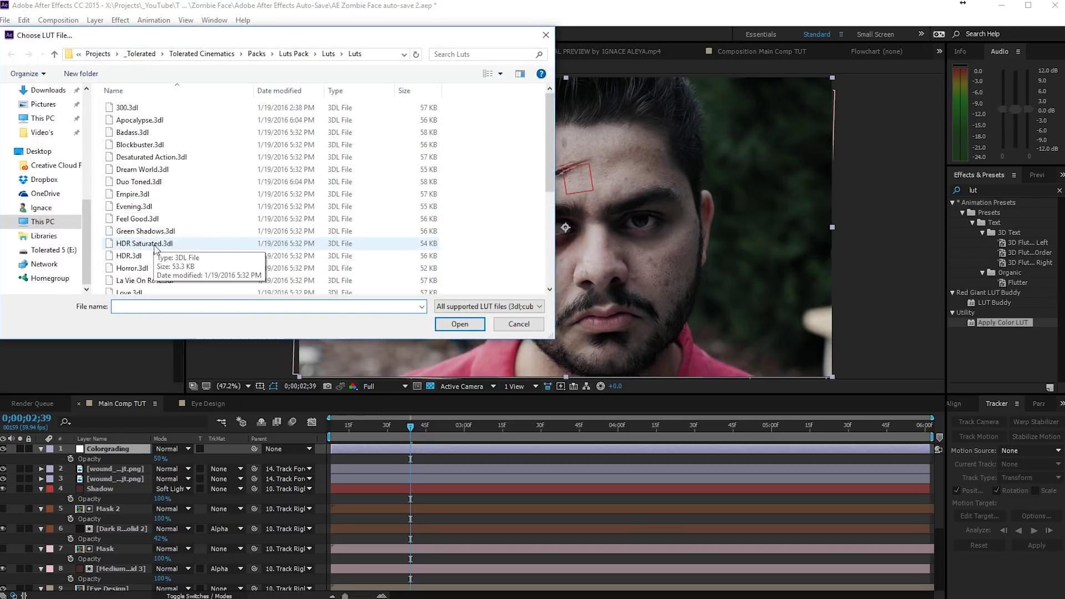
click(133, 194)
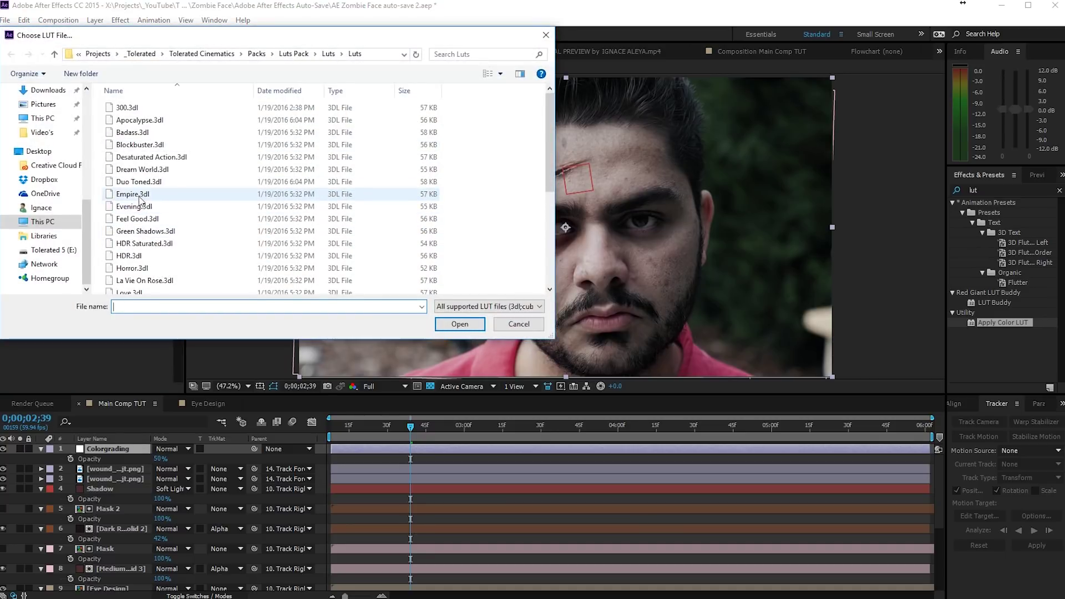
click(450, 323)
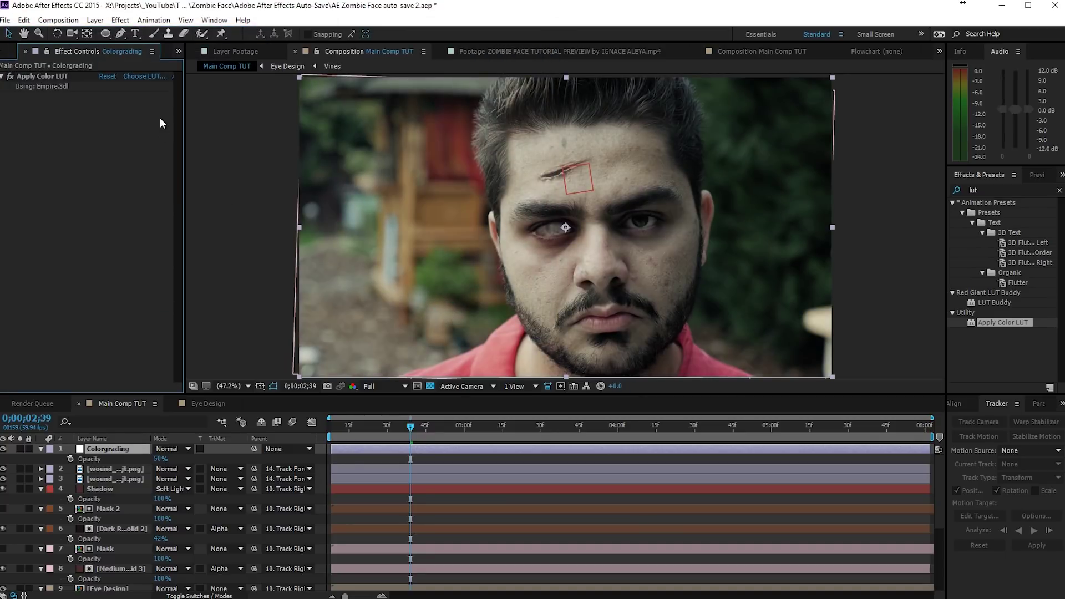
click(145, 76)
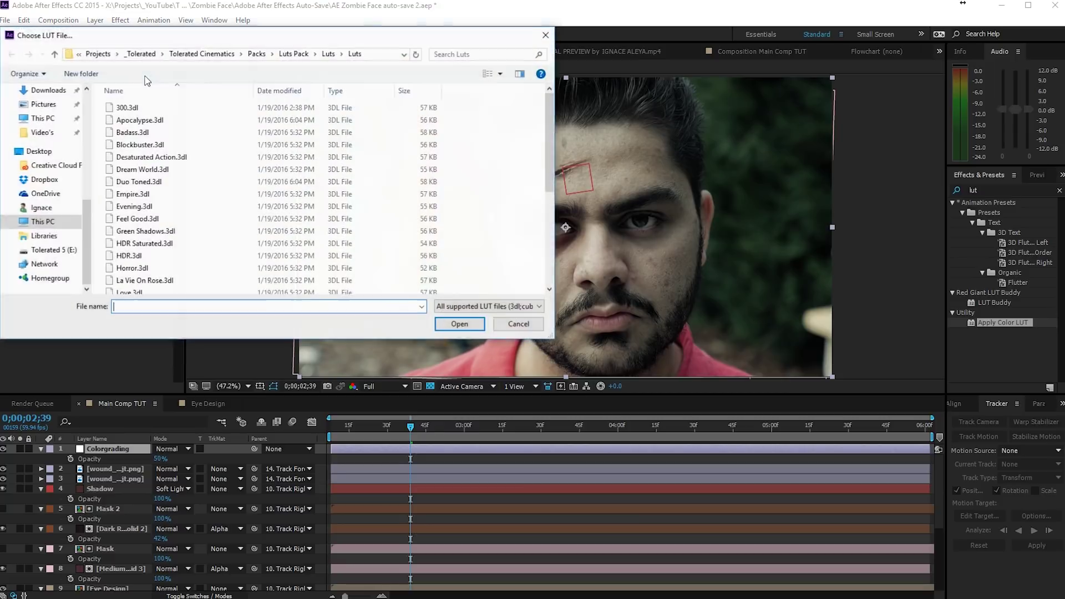
click(525, 325)
drag(155, 459, 165, 459)
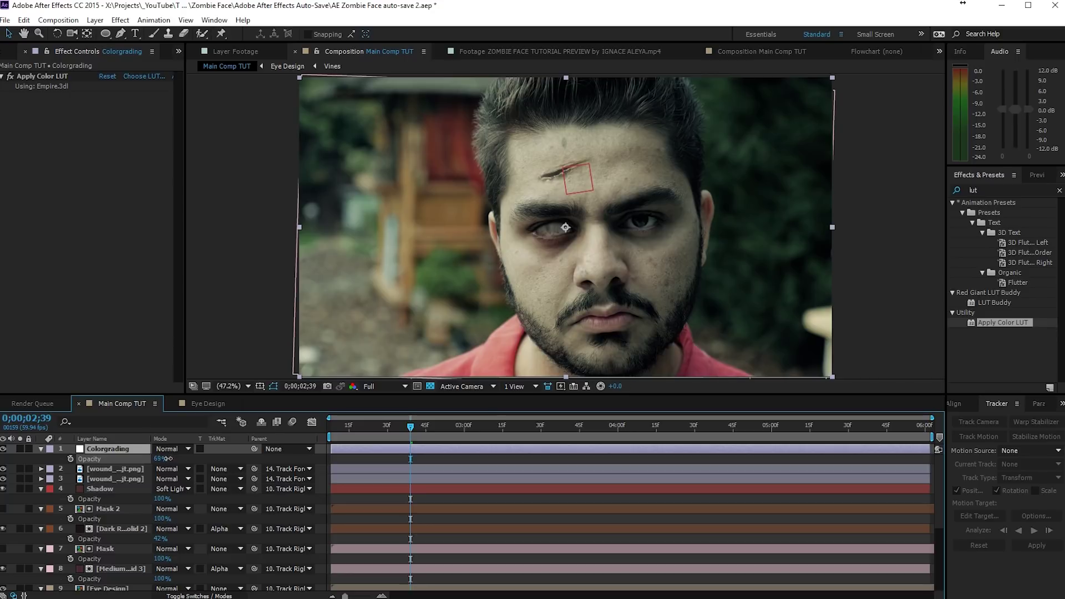
Reload the Apocalypse.3dl LUT and set the Colorgrading opacity to 56%
click(139, 77)
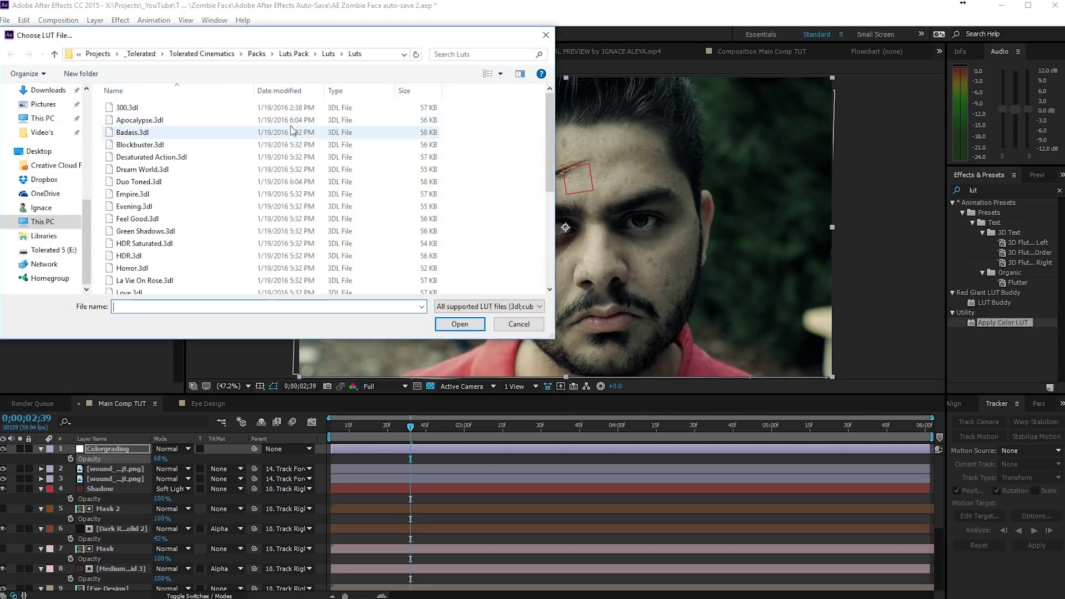
click(153, 122)
click(460, 324)
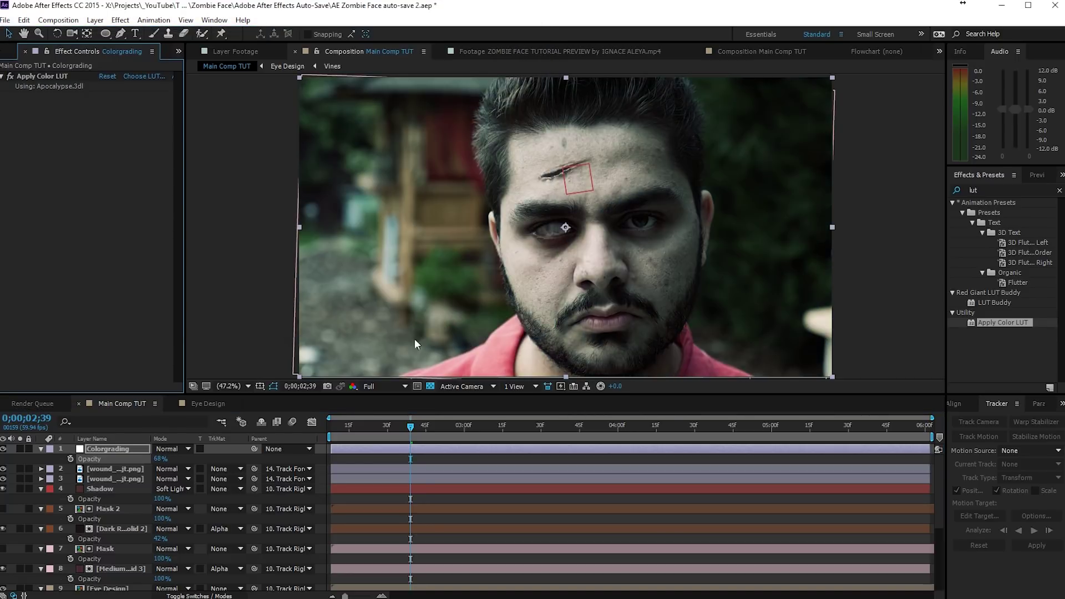
drag(159, 460, 165, 468)
click(408, 457)
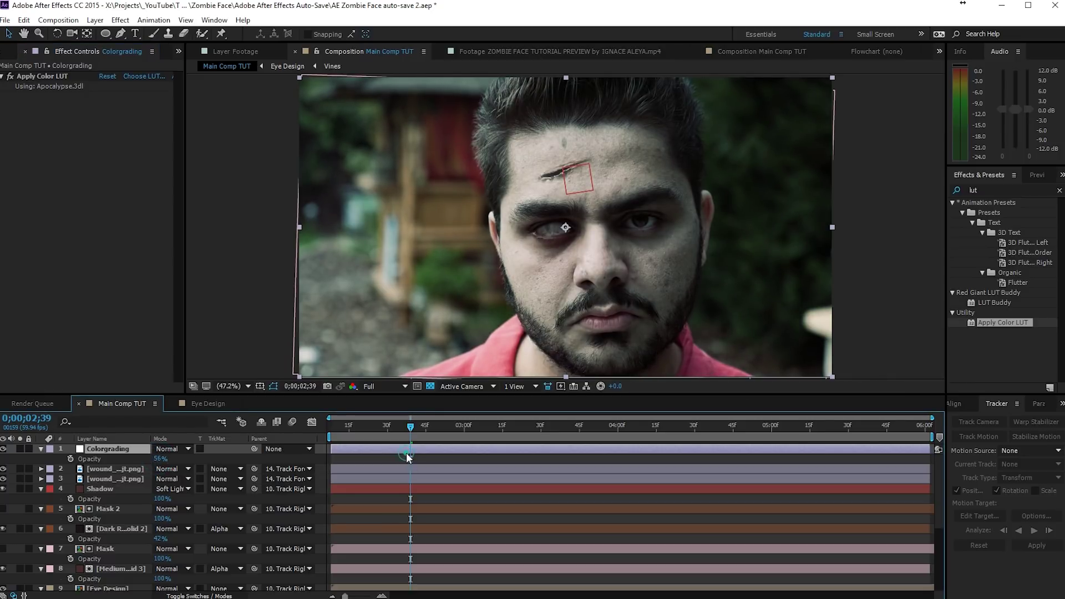
Review the wound layers and parent GrungeTexture-1.jpg to the Track Forehead layer
drag(411, 428, 437, 430)
click(421, 427)
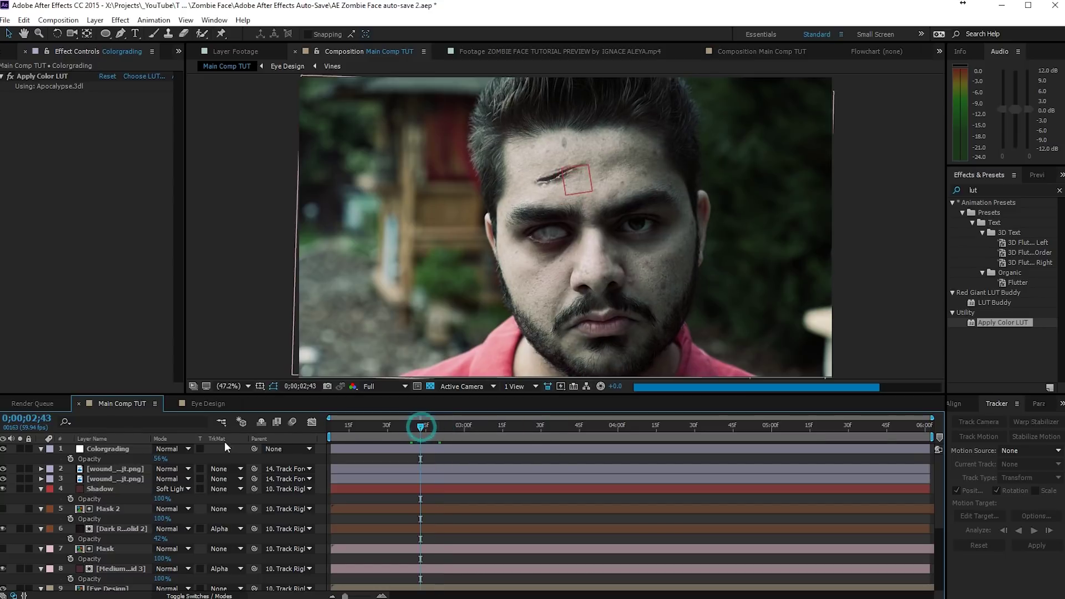
click(102, 469)
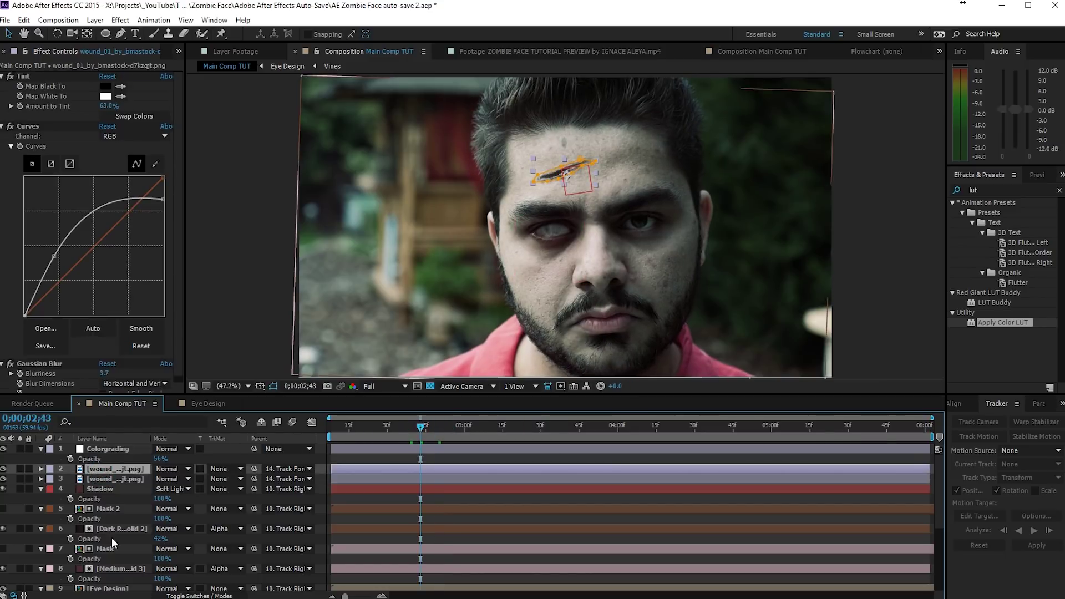
click(119, 478)
scroll(118, 500, down, 4)
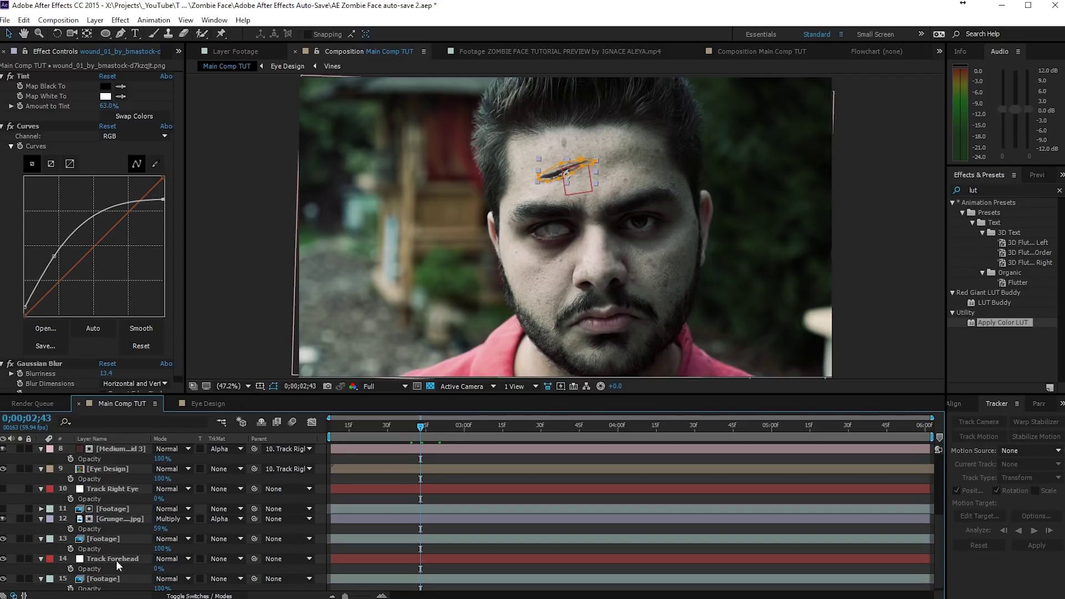
scroll(117, 556, down, 1)
click(112, 515)
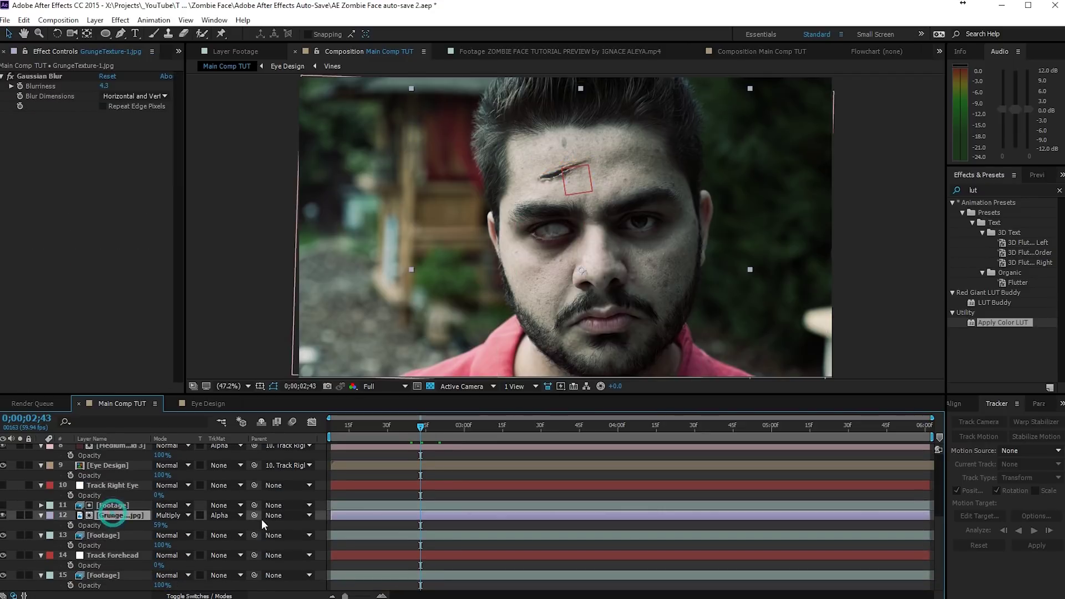
drag(253, 516, 121, 563)
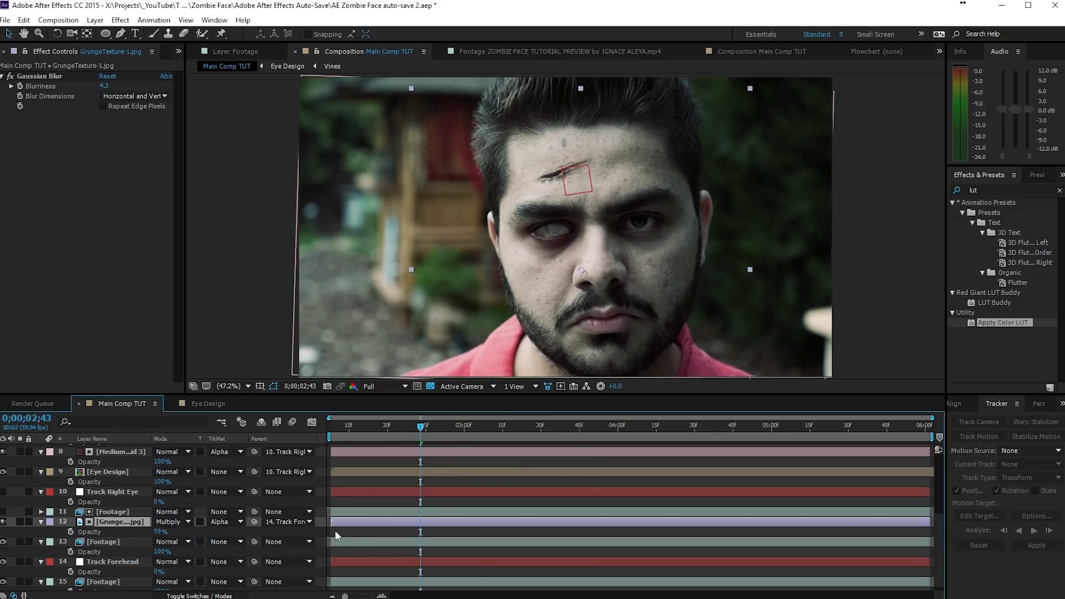
Park the playhead at 0;00;02;31 and scroll back up to the Colorgrading layer
drag(457, 425, 414, 431)
click(391, 425)
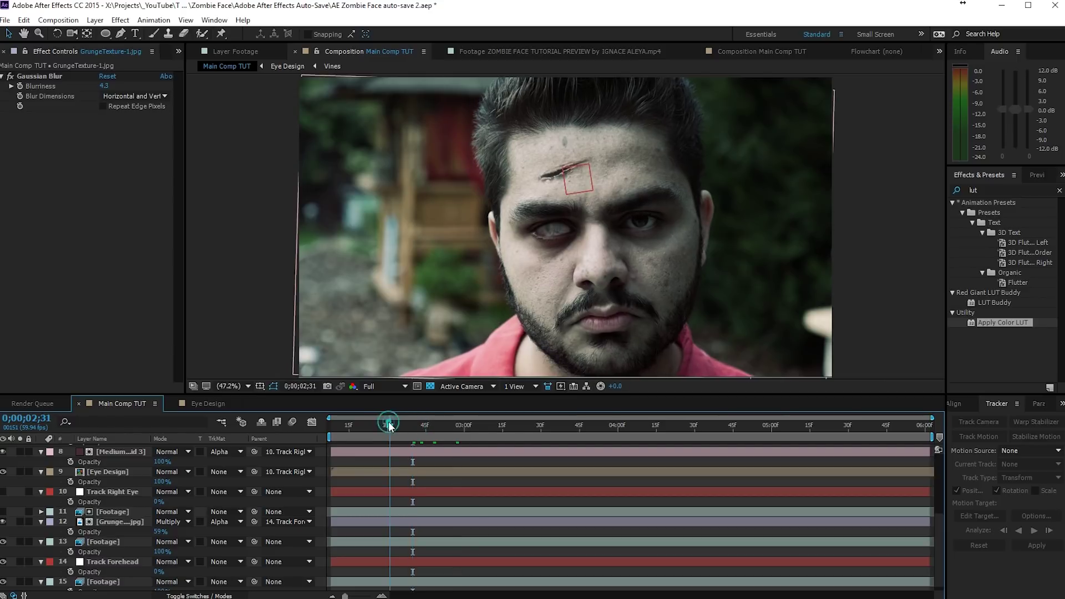
scroll(392, 478, up, 5)
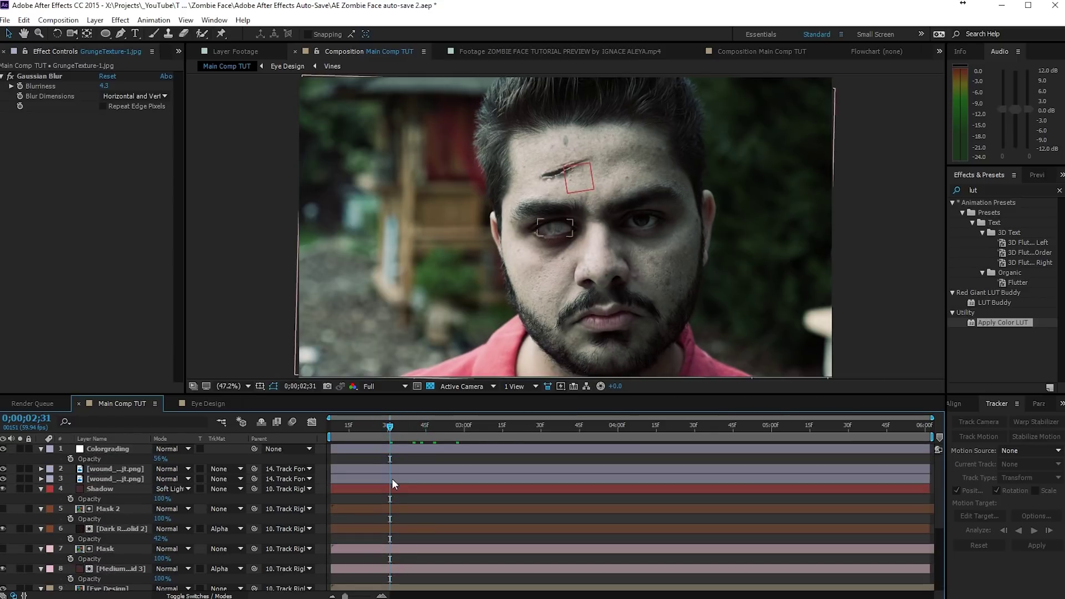
right_click(379, 454)
Add a new adjustment layer with a full-frame elliptical mask set to Subtract
click(122, 456)
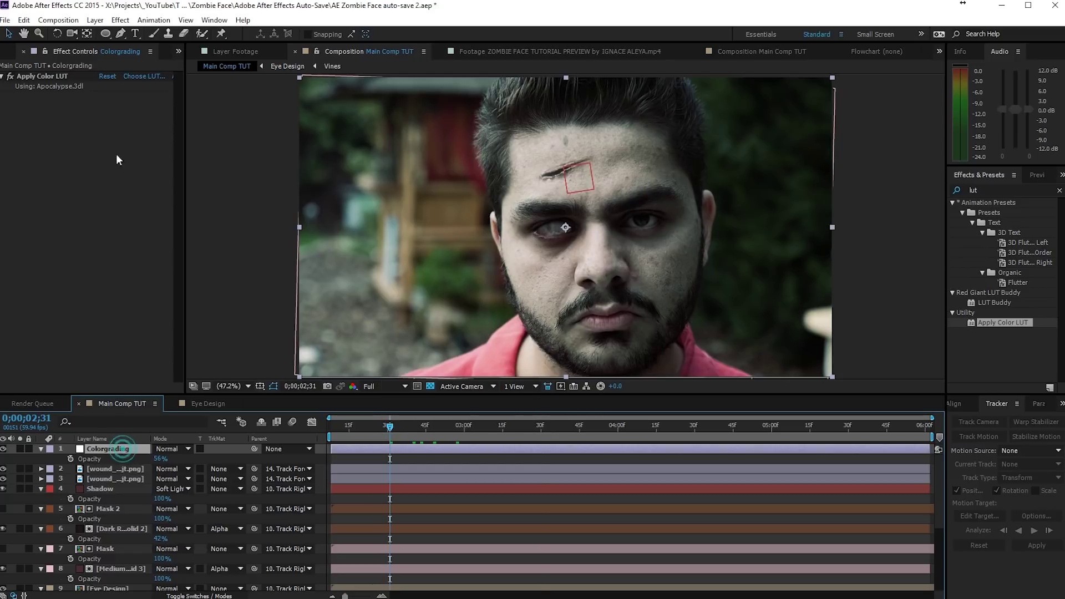
click(95, 20)
mouse_move(83, 31)
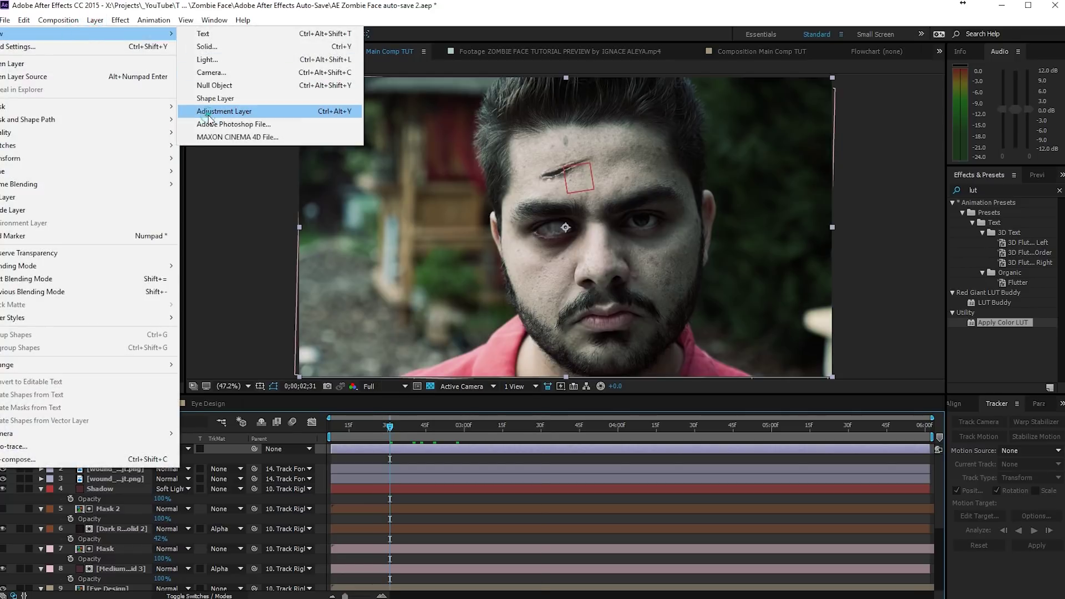
click(222, 109)
double_click(104, 32)
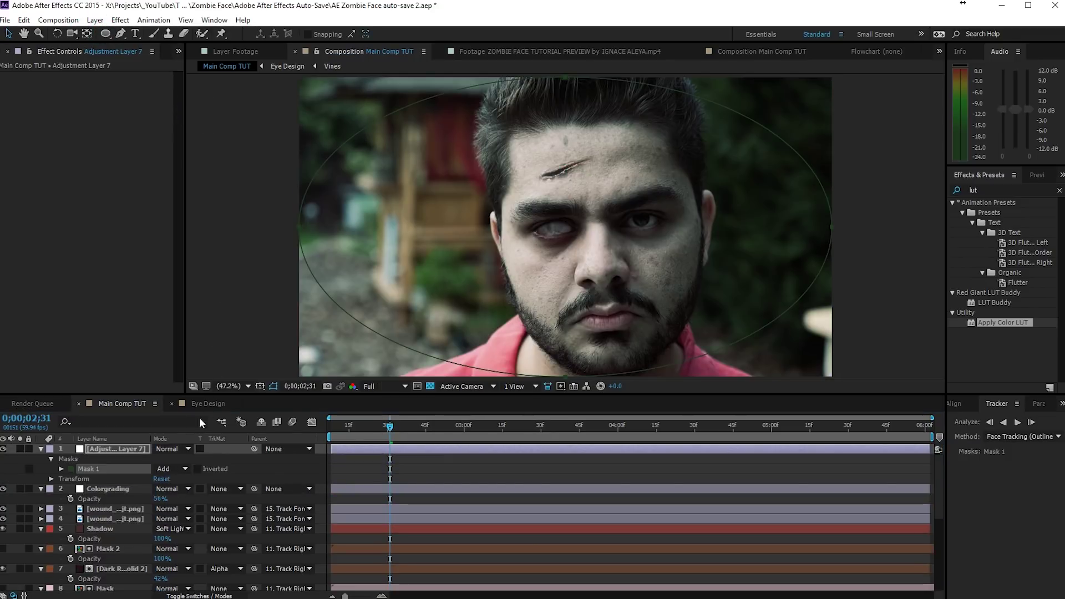
click(176, 469)
click(184, 508)
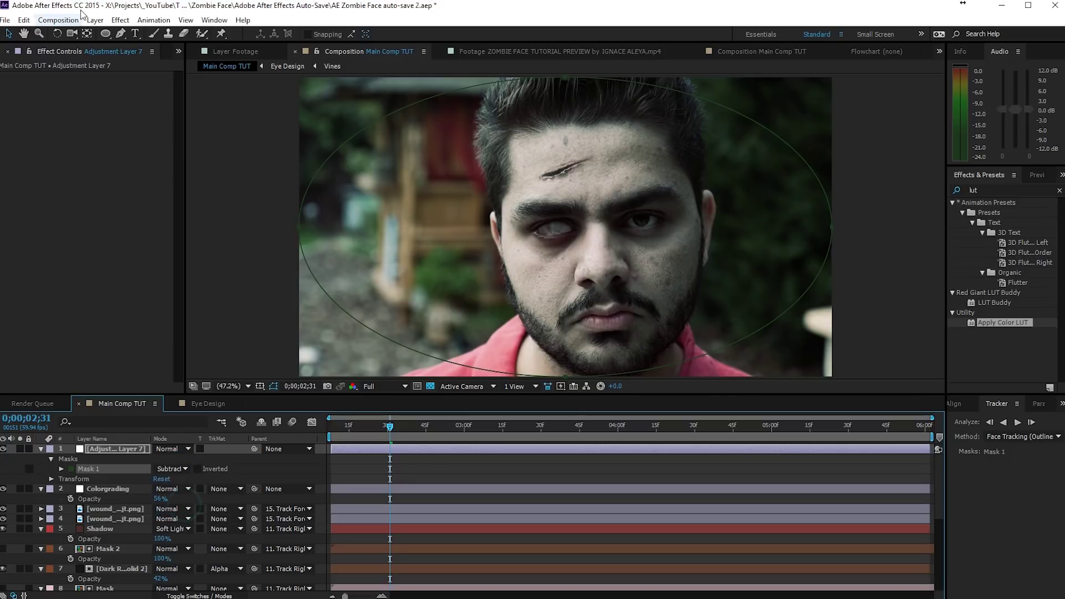
Apply Curves to the adjustment layer and bend the curve down to darken the edges
click(120, 20)
mouse_move(56, 141)
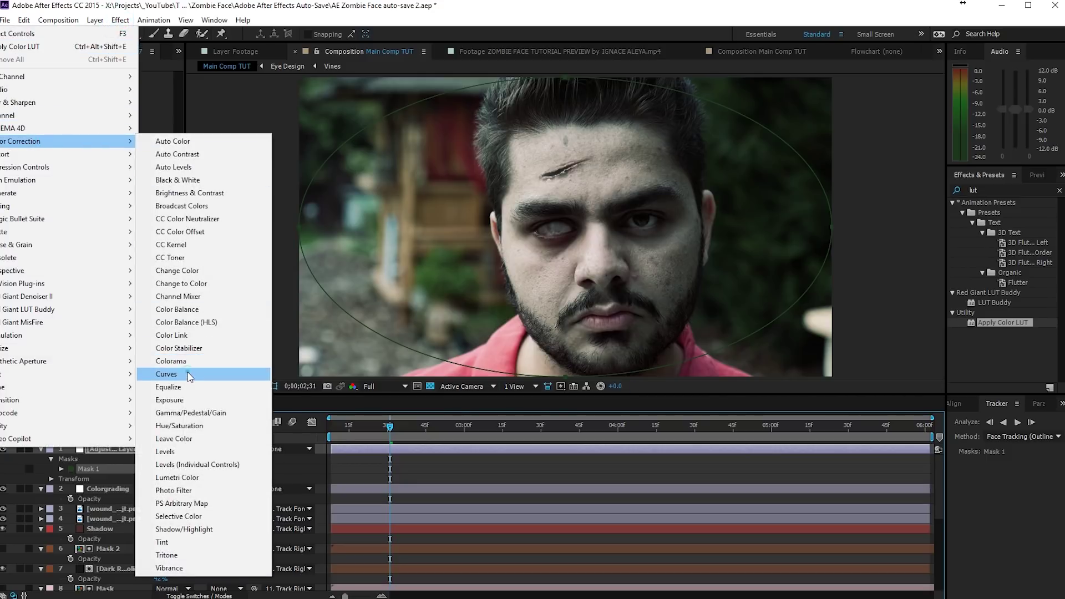
click(188, 372)
drag(84, 216, 90, 237)
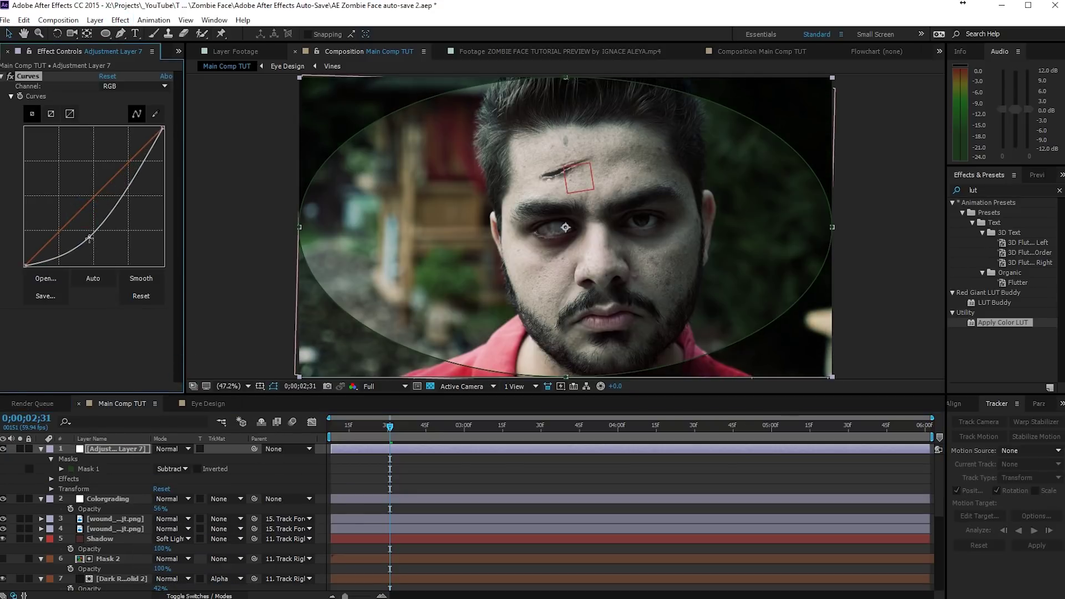
Set the mask feather to 115 pixels and ease the curve back up slightly
click(131, 447)
key(f)
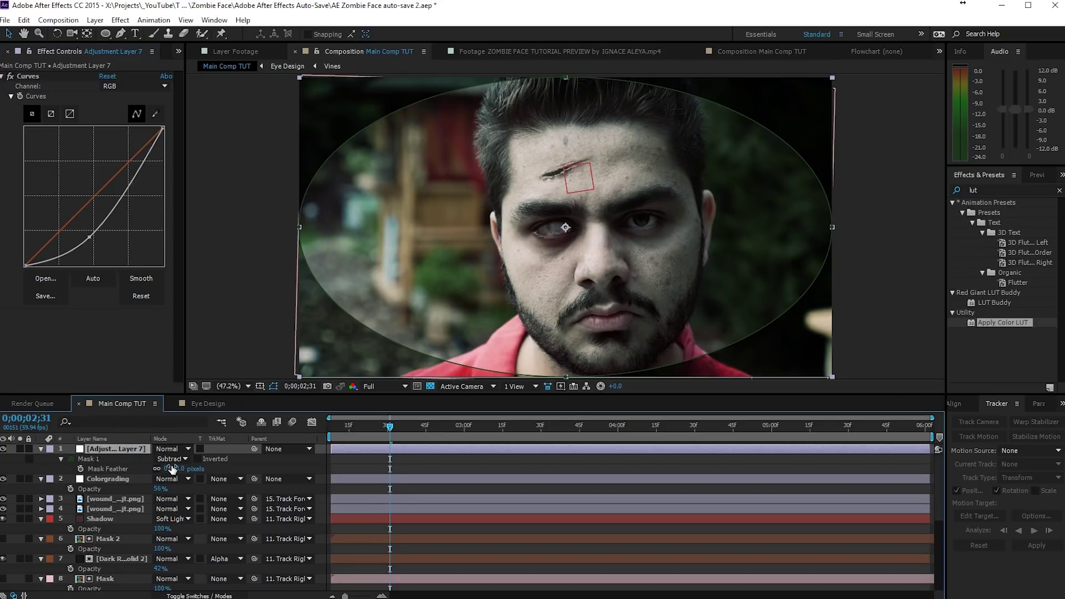
click(172, 469)
text(99)
key(Return)
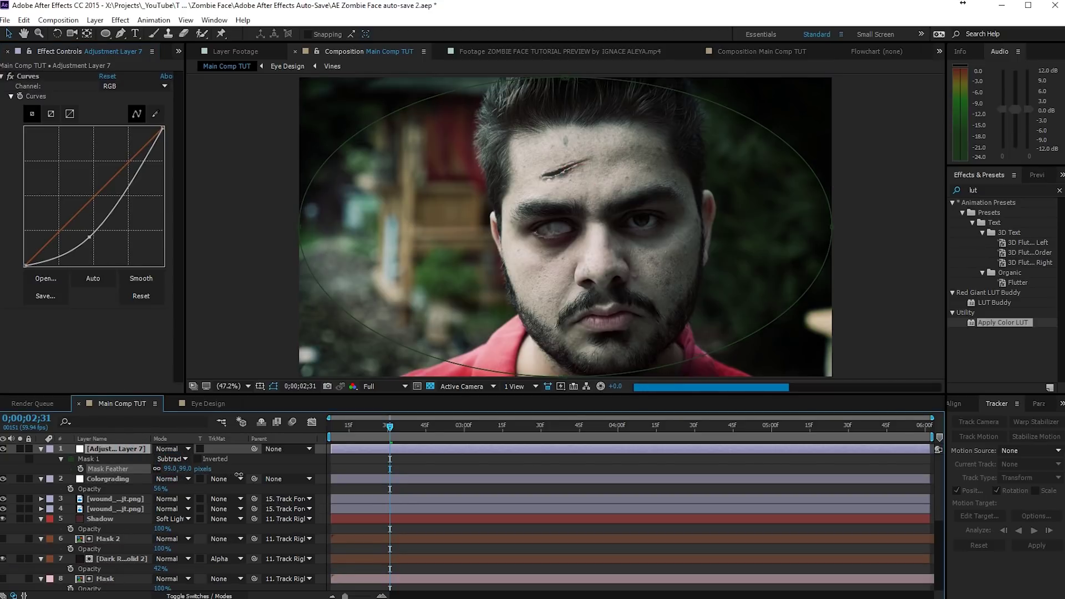
drag(239, 475, 238, 469)
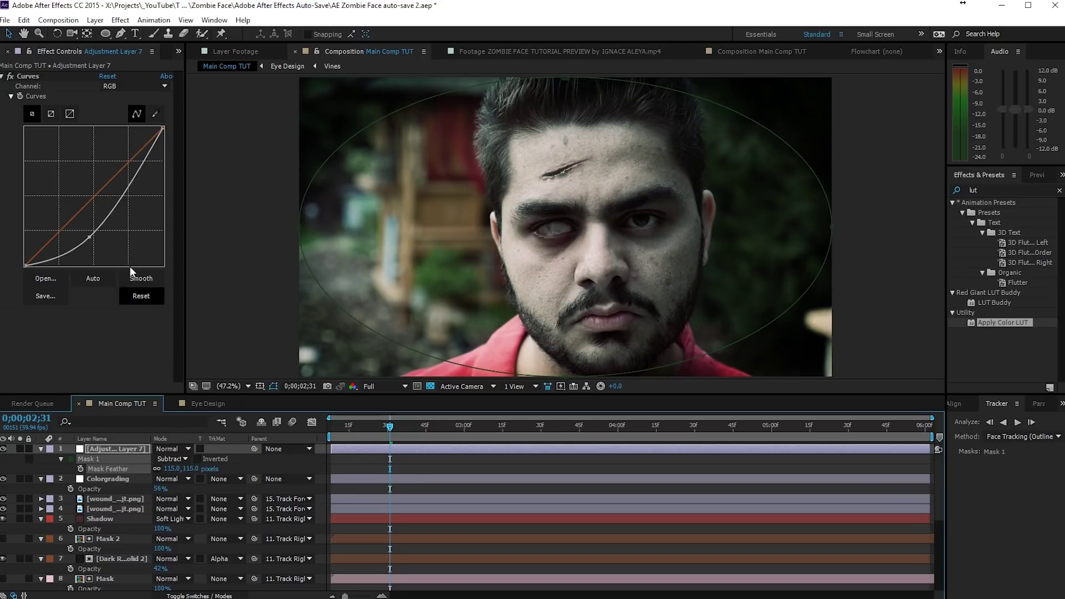
drag(89, 237, 81, 229)
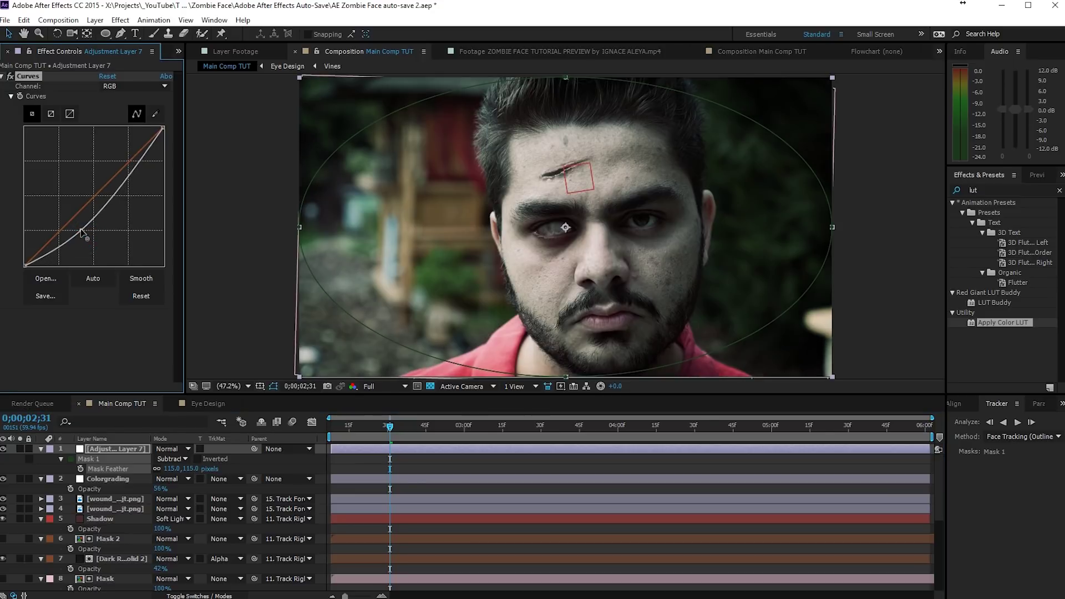
Toggle the vignette layer off and on to compare the effect
click(377, 457)
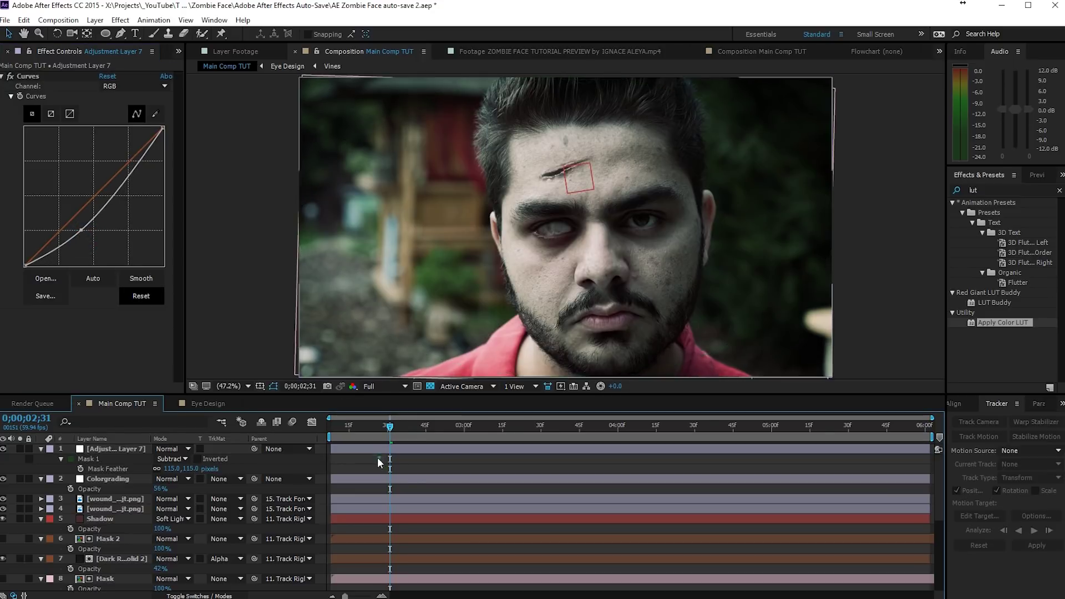
click(3, 450)
click(3, 450)
click(3, 450)
click(3, 449)
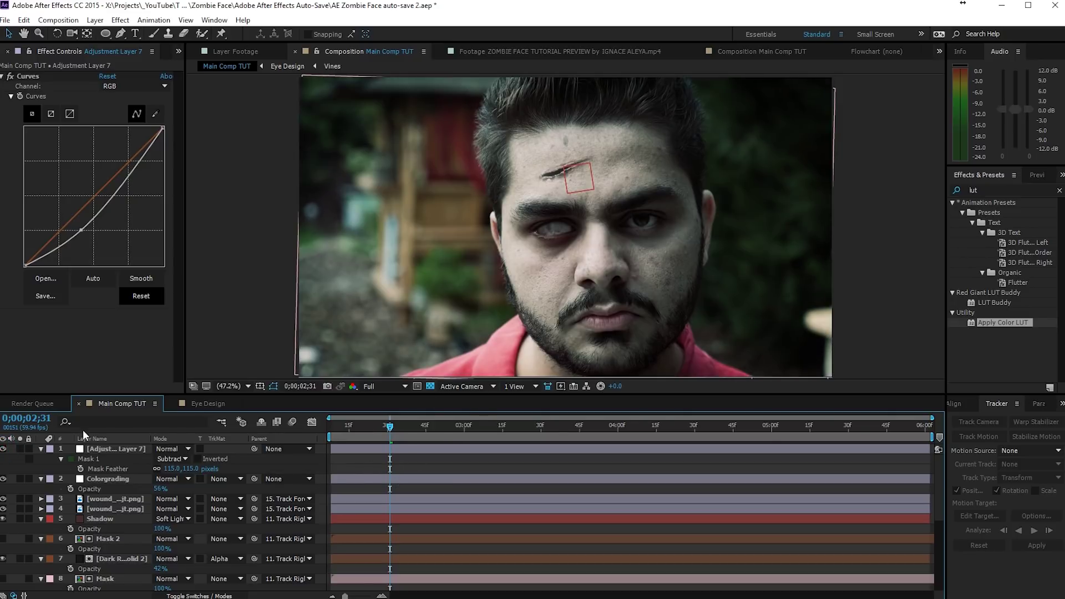
click(108, 480)
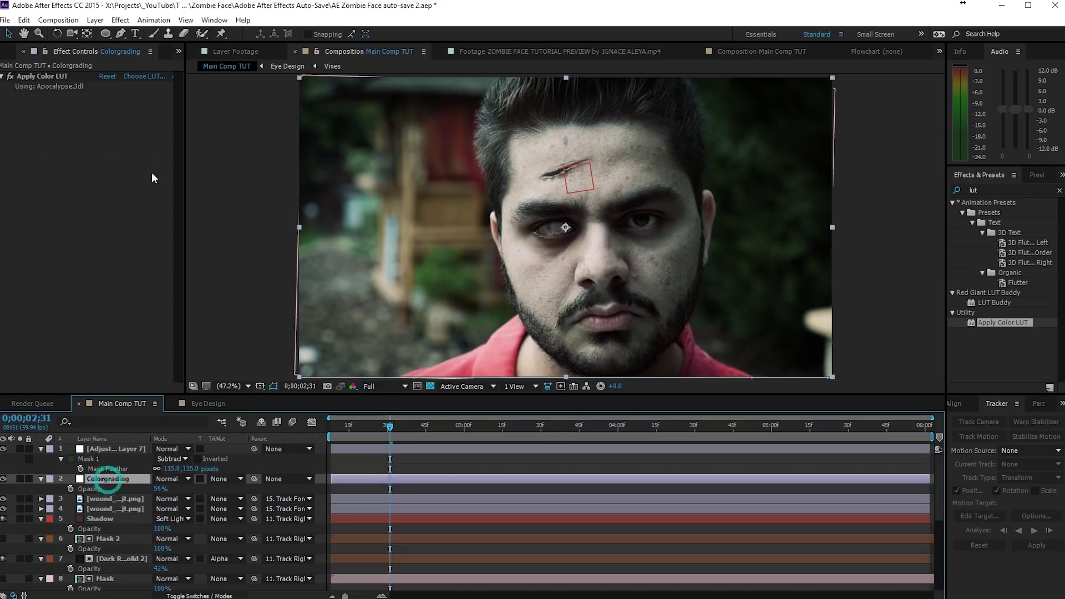
click(130, 22)
mouse_move(33, 141)
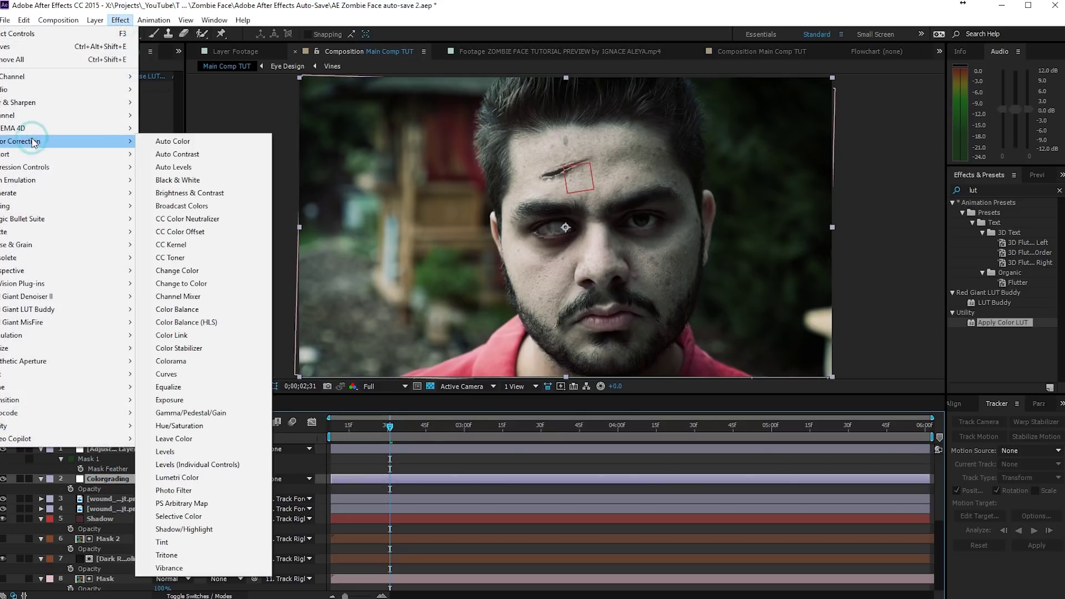
click(200, 426)
click(126, 105)
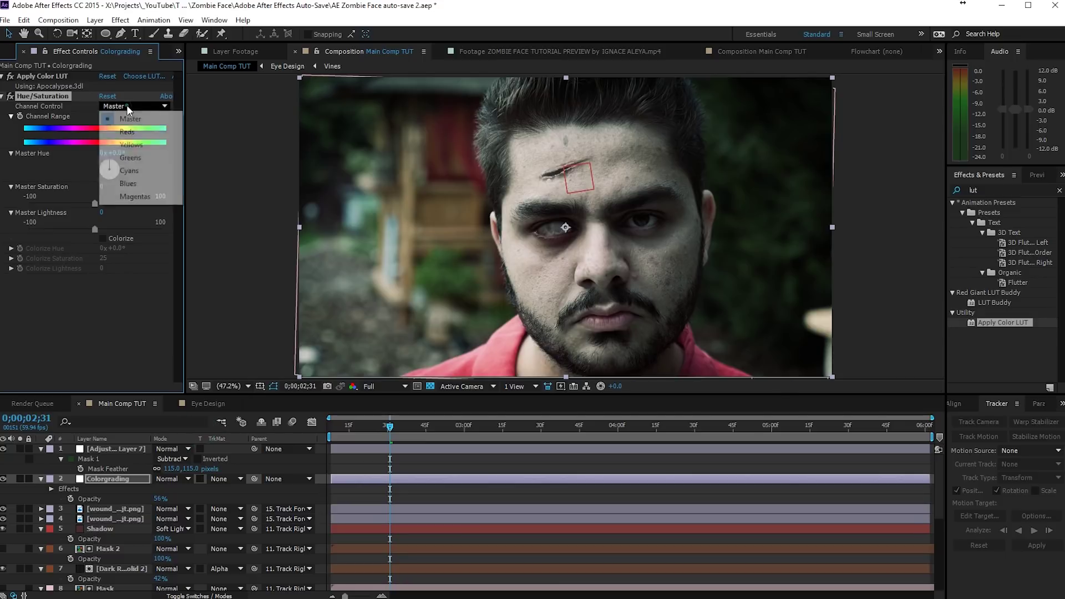
click(126, 131)
drag(94, 203, 34, 199)
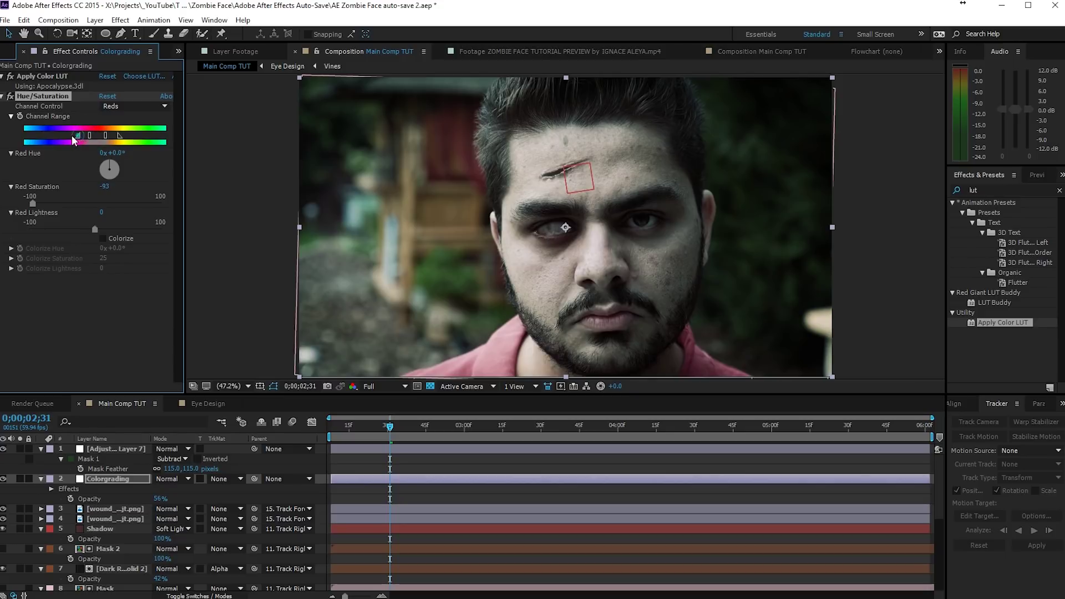
mouse_move(91, 136)
mouse_down()
mouse_move(71, 135)
mouse_move(79, 138)
mouse_up()
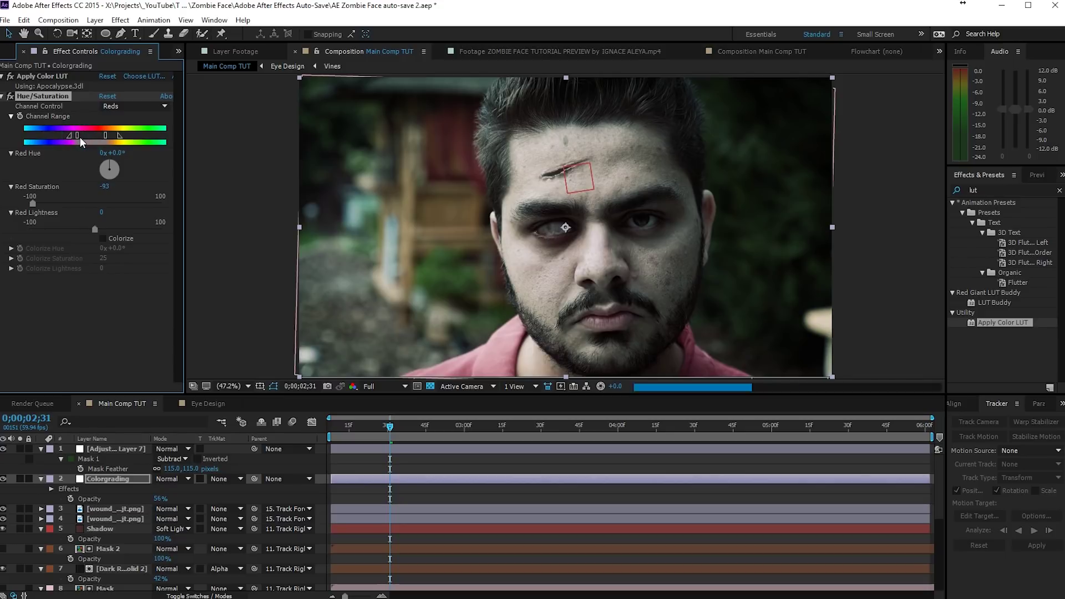
click(103, 137)
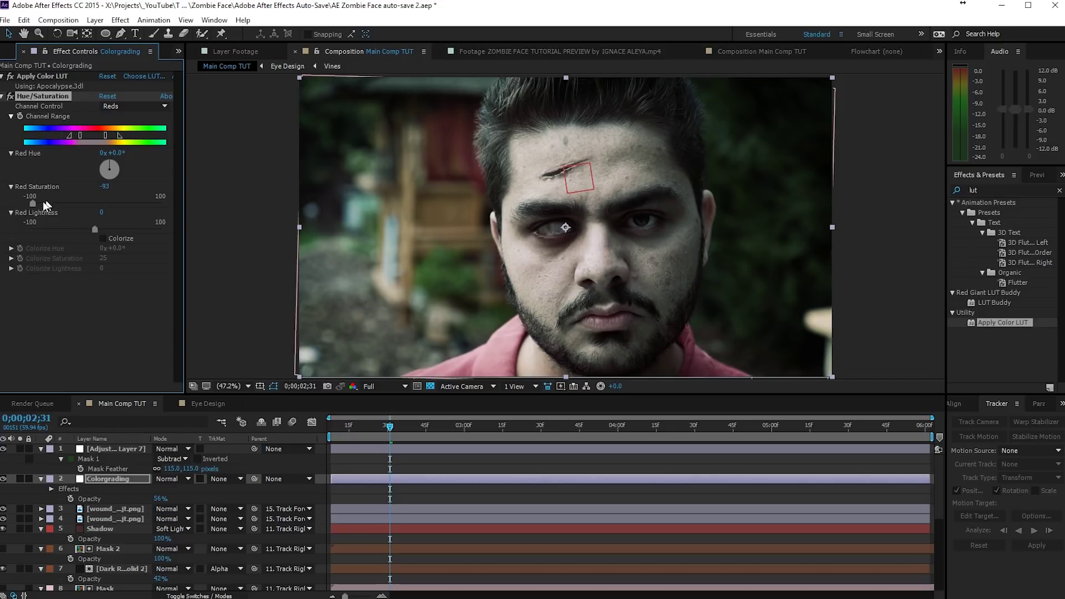
drag(34, 203, 13, 209)
drag(104, 135, 107, 137)
key(Delete)
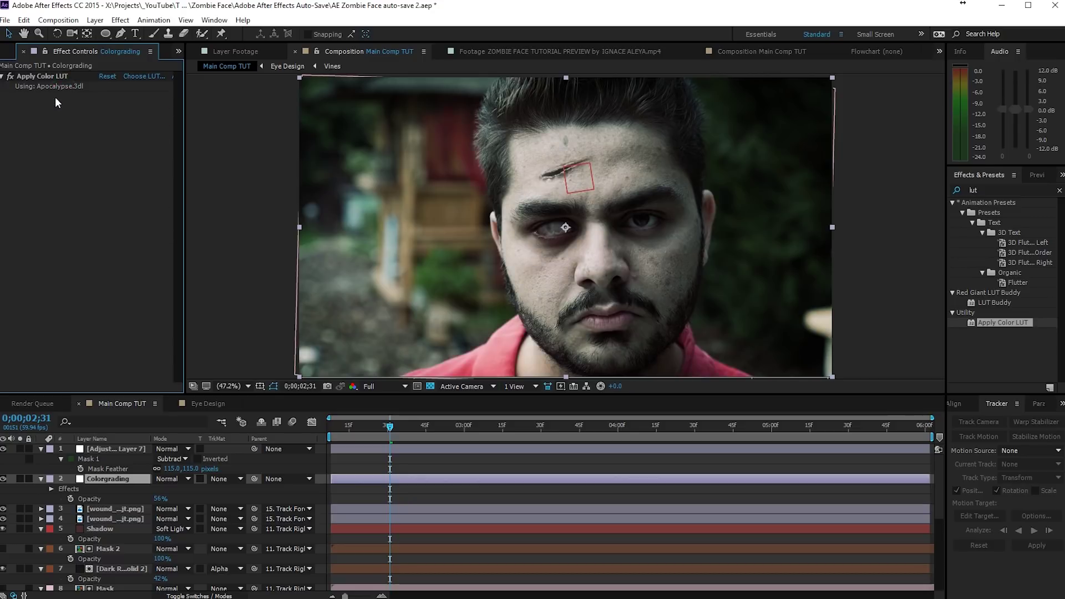
click(145, 497)
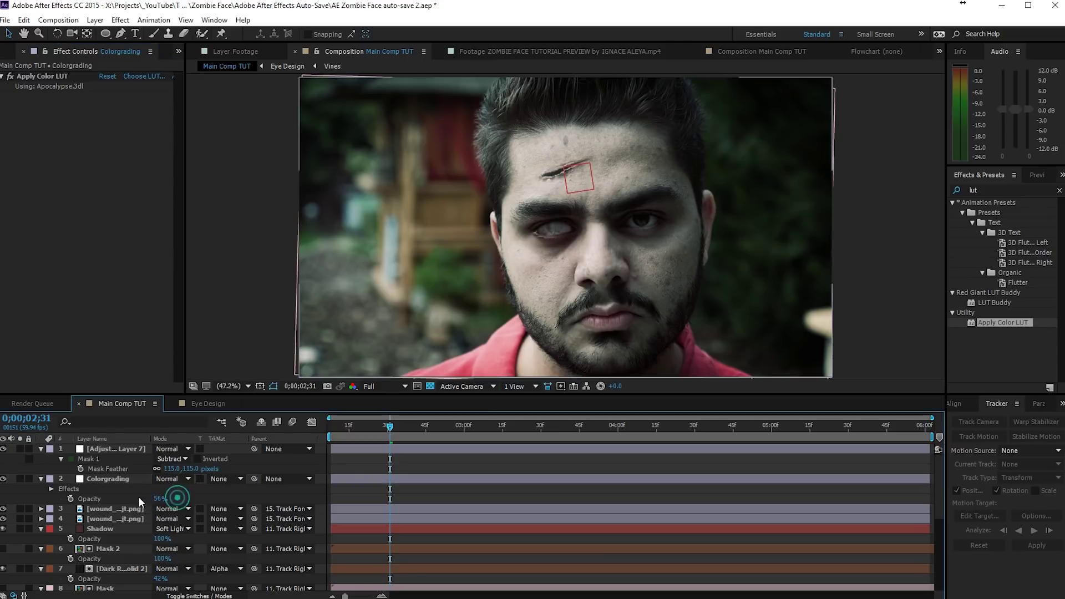
scroll(128, 514, down, 4)
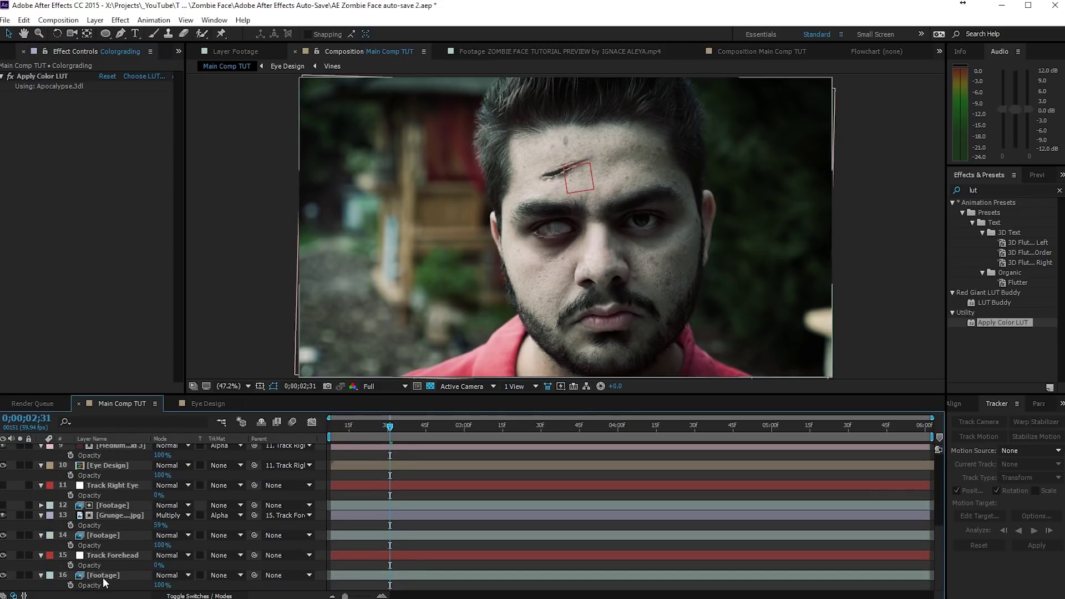
scroll(104, 553, up, 4)
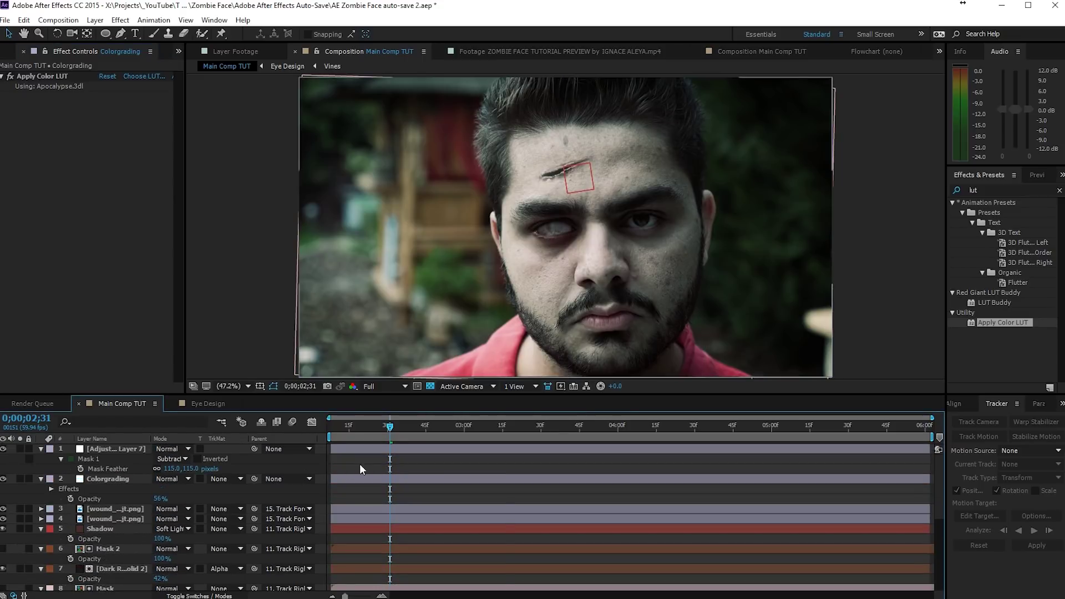
Add a top adjustment layer, paste Hue/Saturation onto it, and set Red Saturation to -46
right_click(359, 464)
click(274, 565)
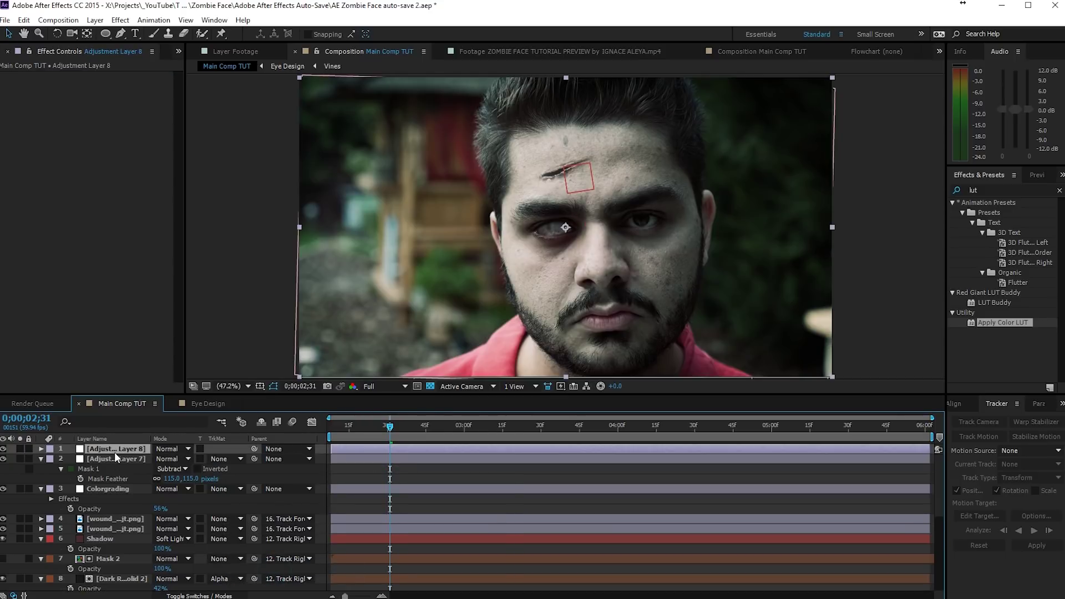
key(ctrl+v)
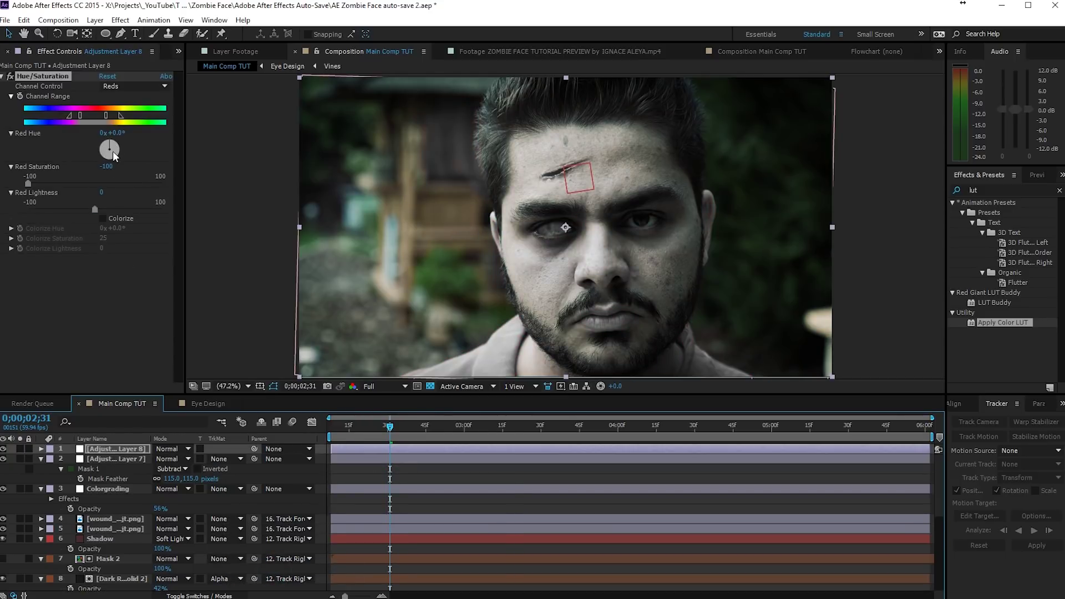
click(69, 182)
mouse_move(69, 182)
mouse_down()
mouse_move(53, 184)
mouse_move(64, 178)
mouse_up()
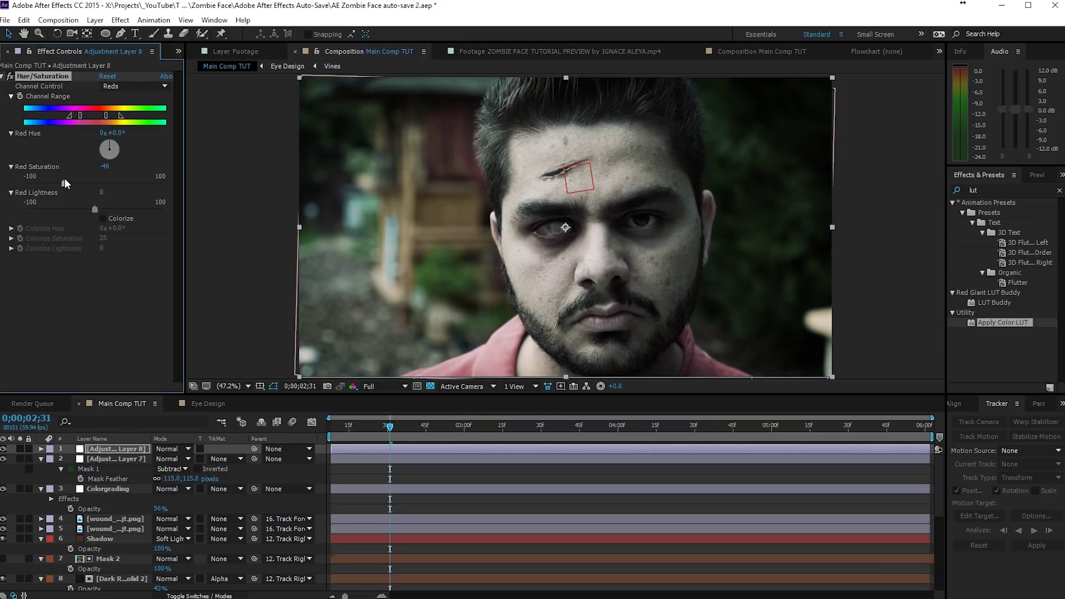
Toggle the Hue/Saturation effect off and on to compare the muted reds
click(10, 77)
click(9, 77)
click(10, 77)
click(9, 77)
click(385, 470)
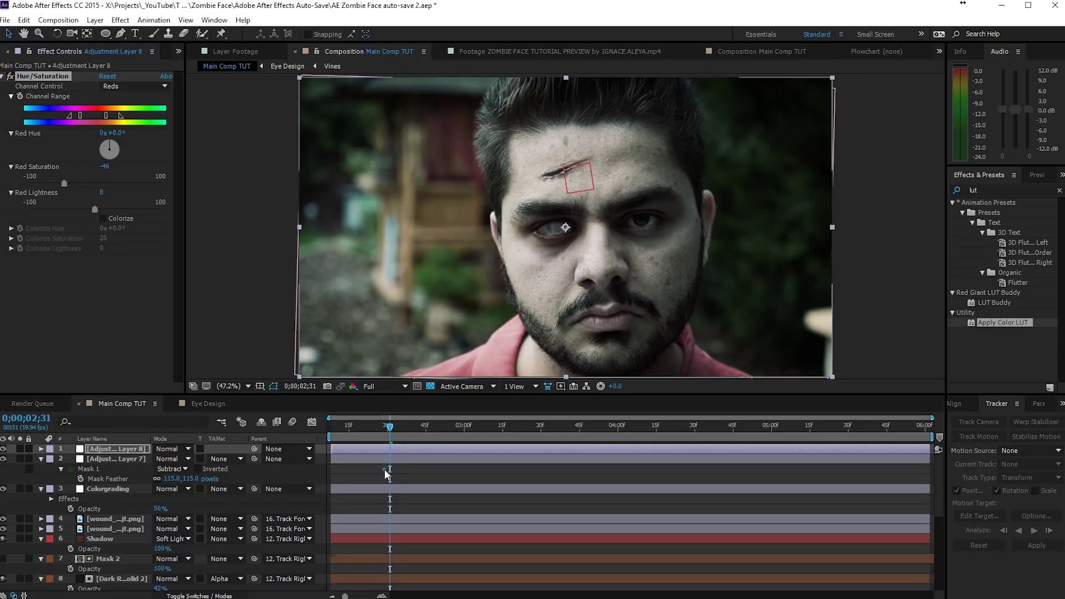